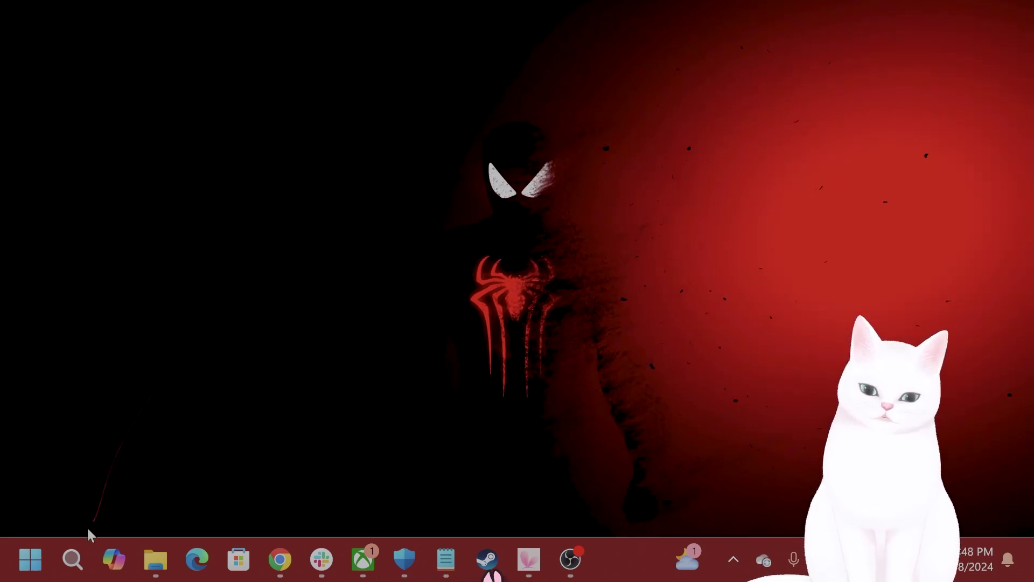
Open Windows Settings and bring up the list of installed apps
click(72, 560)
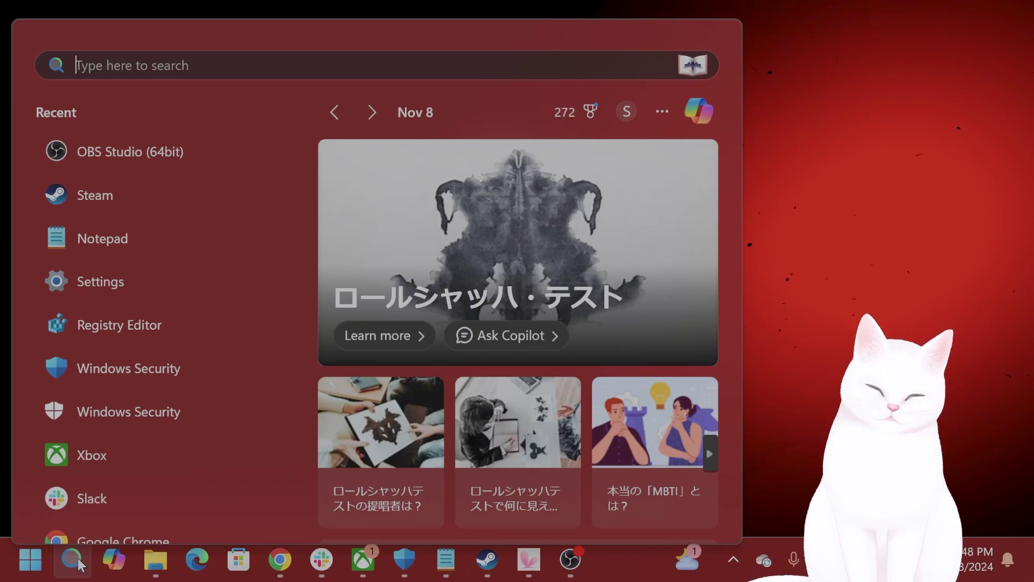
text(sett)
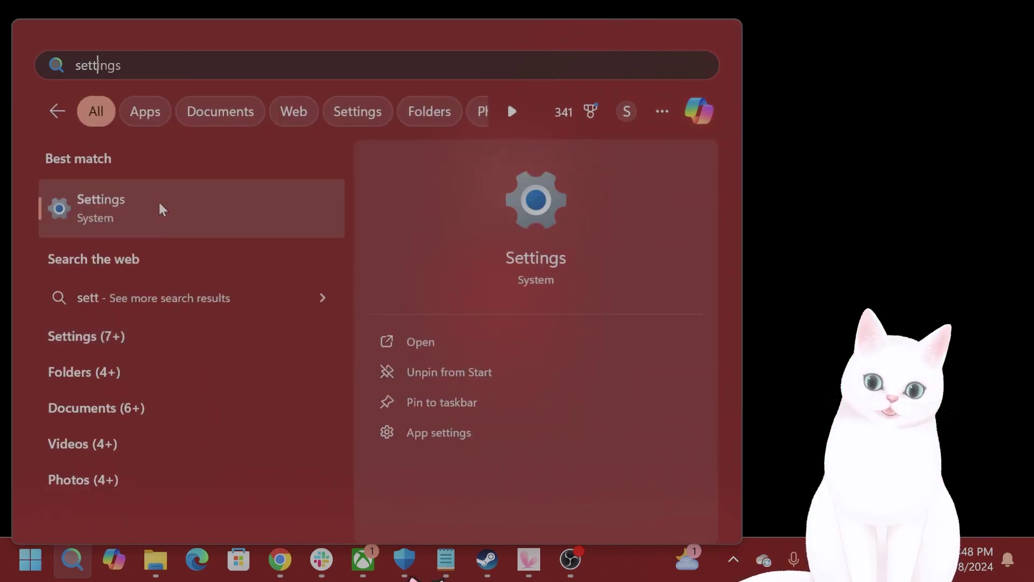
key(Return)
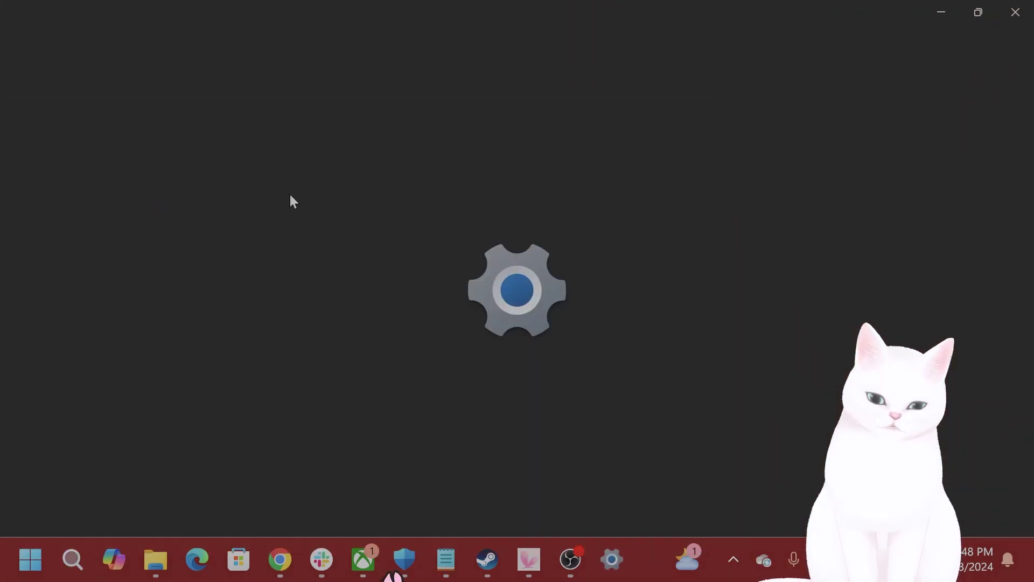
scroll(427, 266, down, 6)
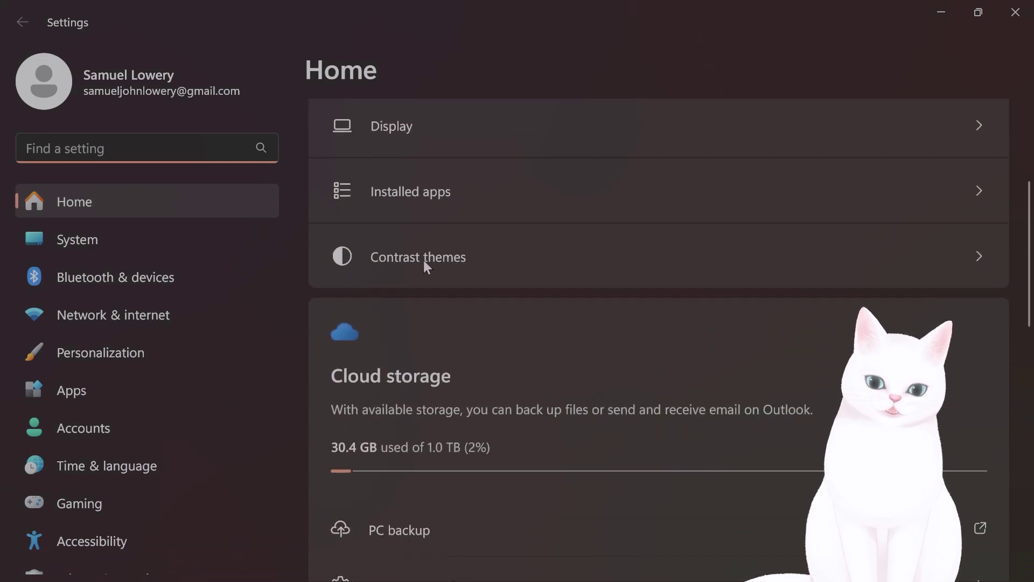
click(143, 399)
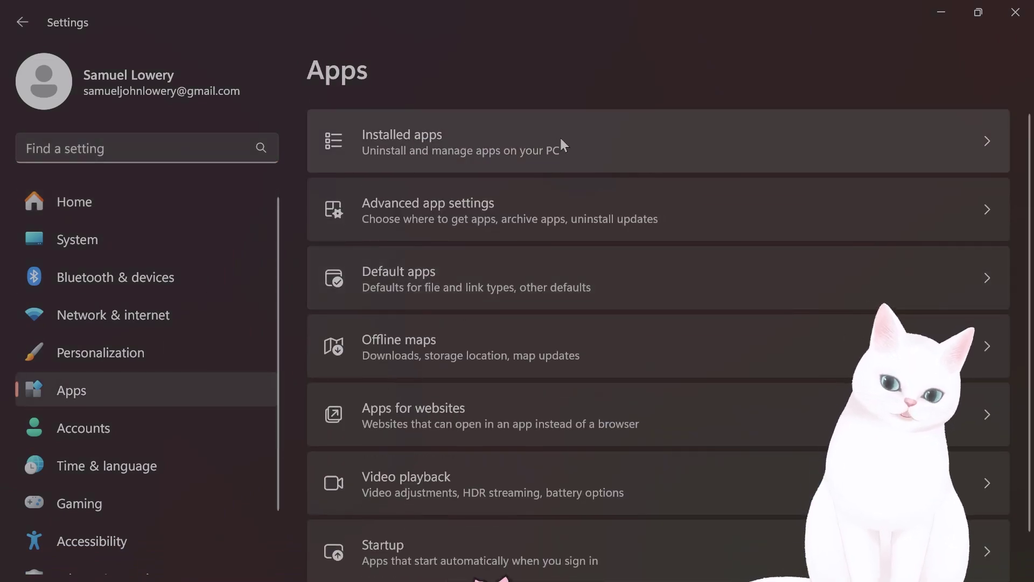
click(563, 145)
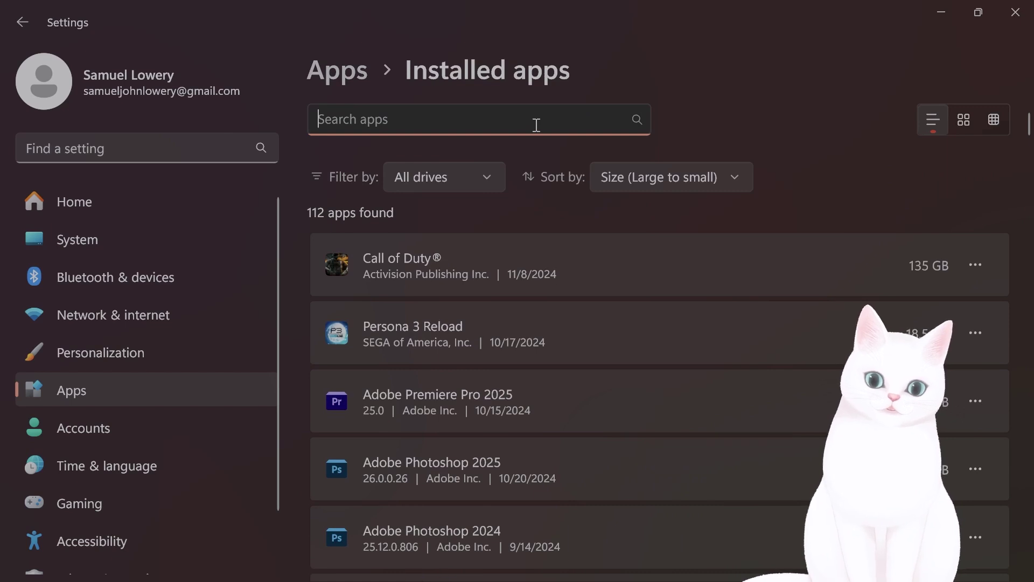
Open Call of Duty's advanced options, examine the Terminate, Repair and Reset choices, and close Settings
click(976, 265)
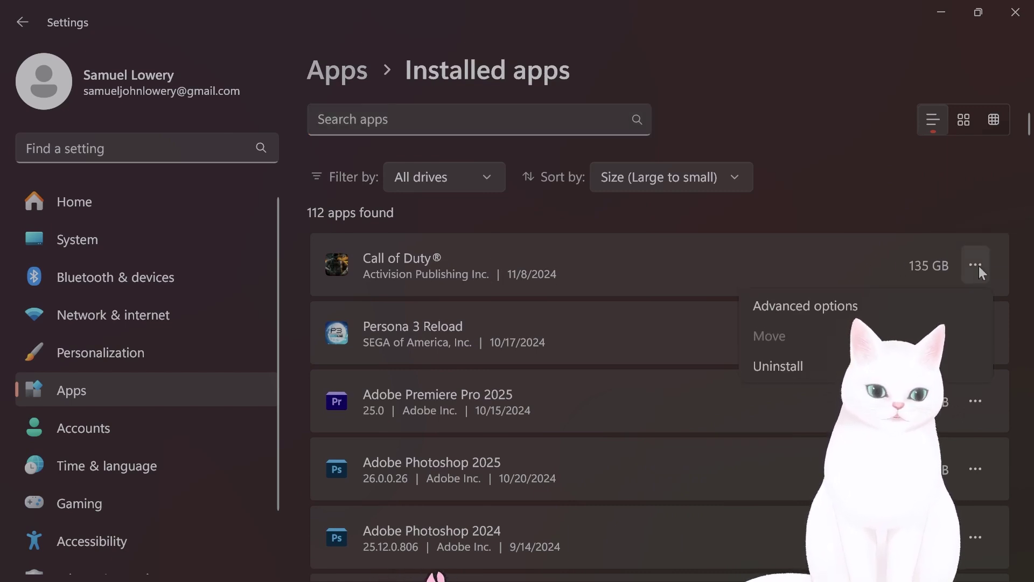
click(819, 307)
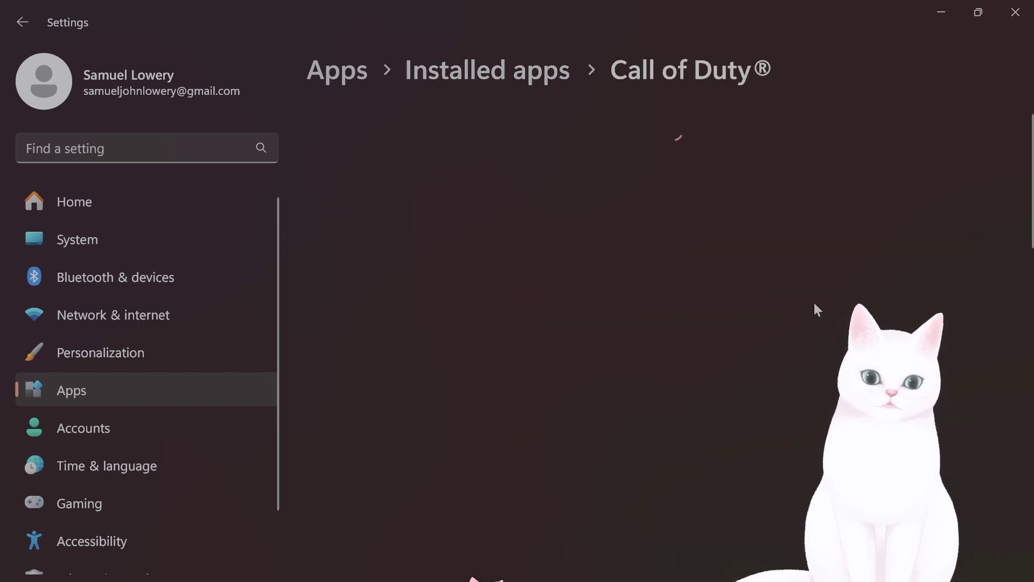
scroll(632, 318, down, 8)
scroll(630, 323, down, 4)
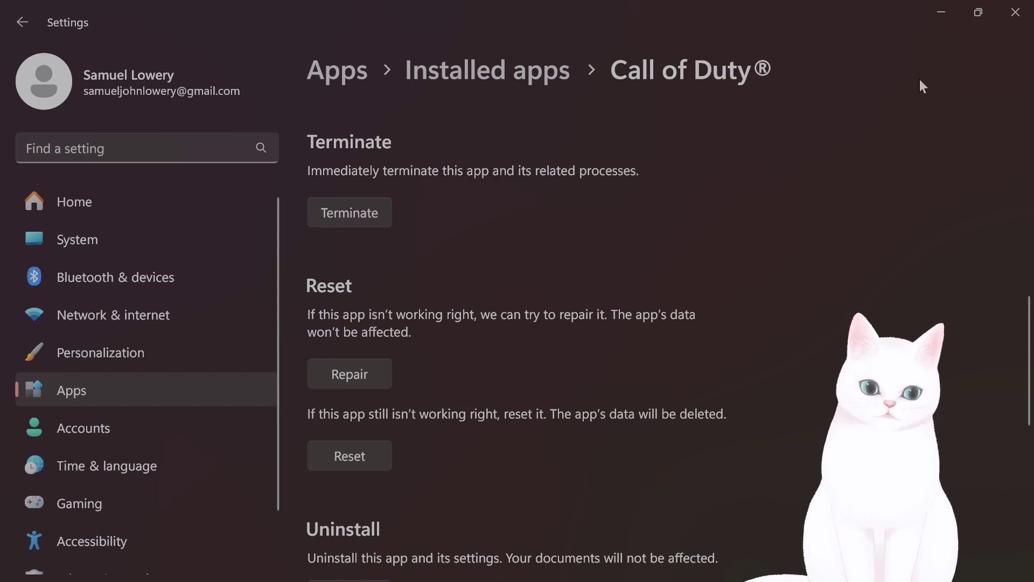
click(1015, 11)
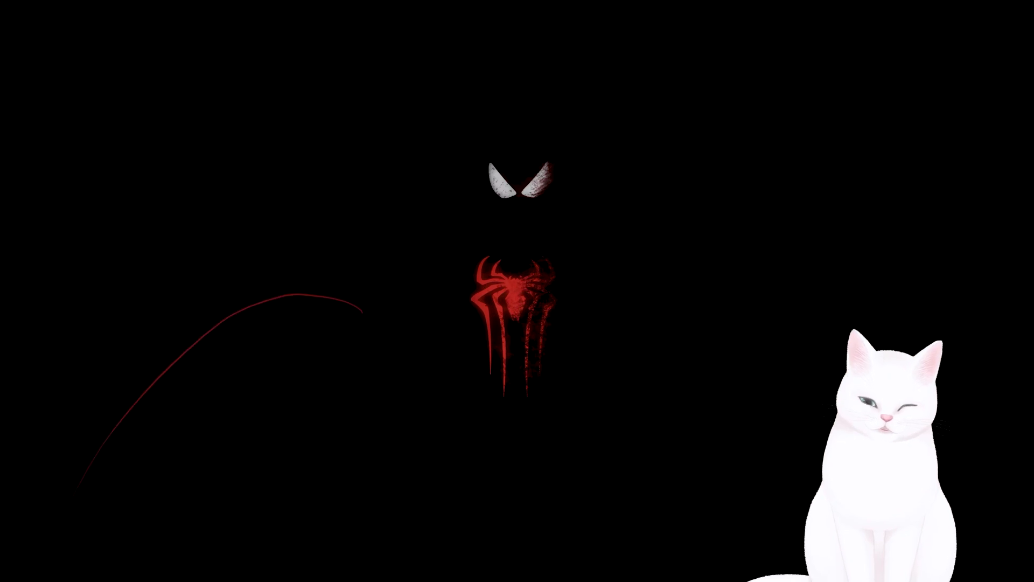
Open Windows Security's virus and threat protection settings and go to the antivirus exclusions page
click(69, 565)
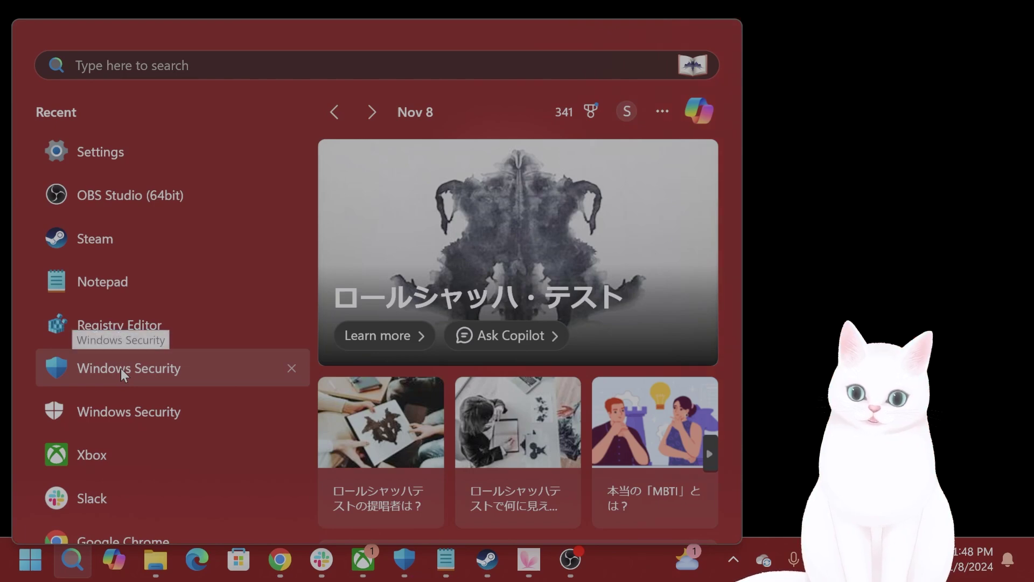
text(windows)
key(Return)
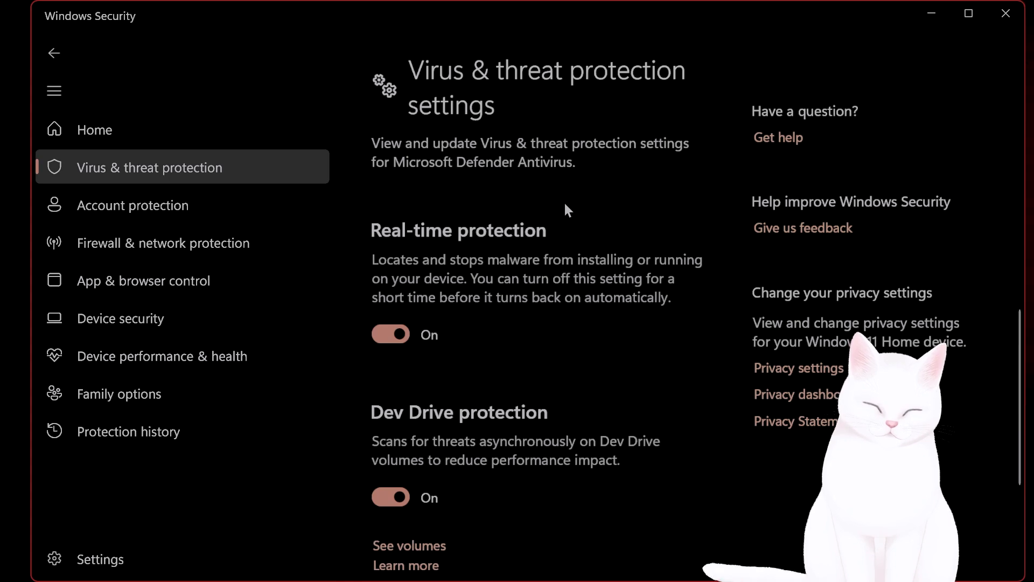
scroll(565, 205, down, 10)
scroll(567, 237, down, 1)
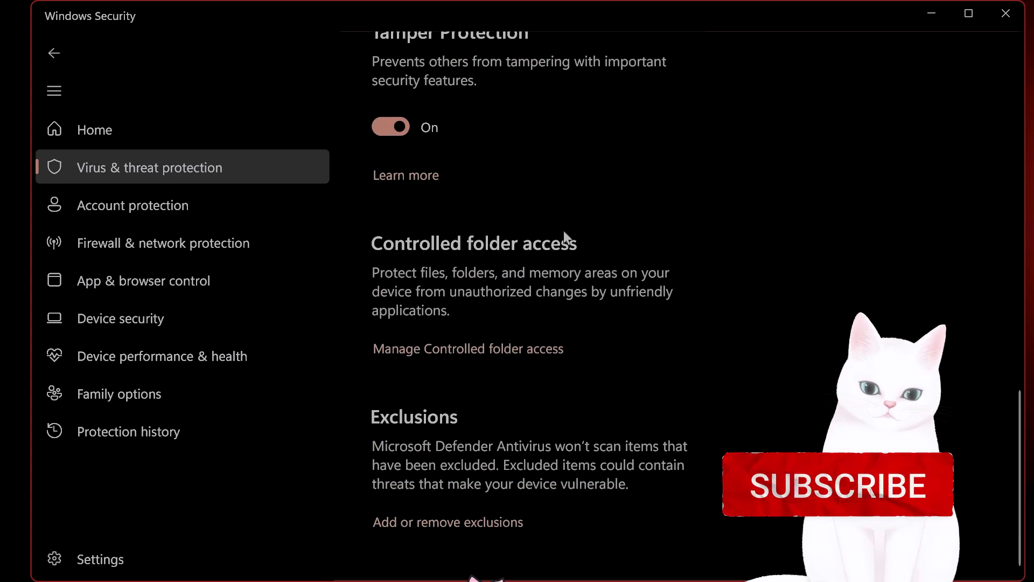
click(424, 528)
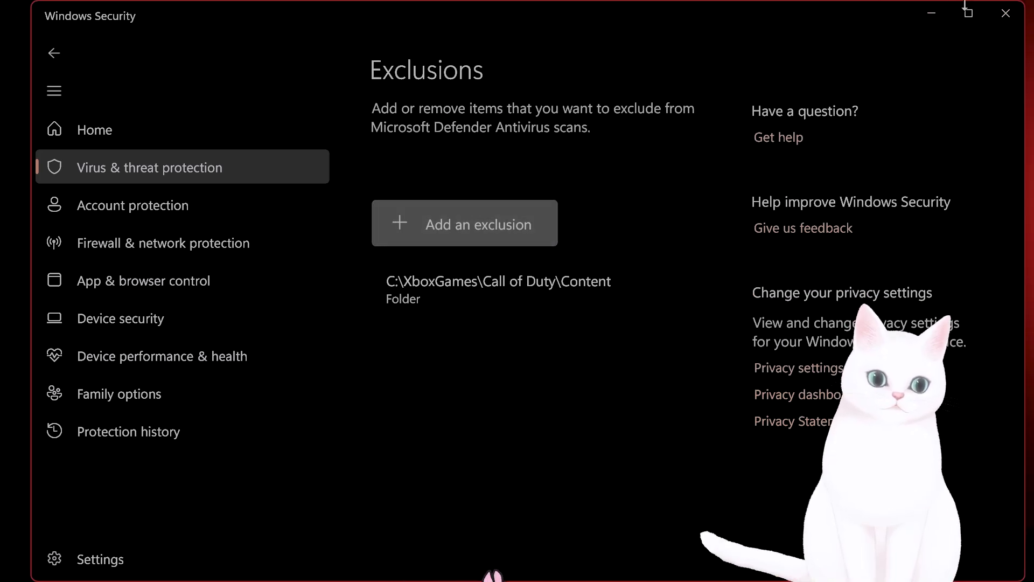
mouse_move(732, 3)
mouse_down()
mouse_move(672, 28)
mouse_move(749, 8)
mouse_up()
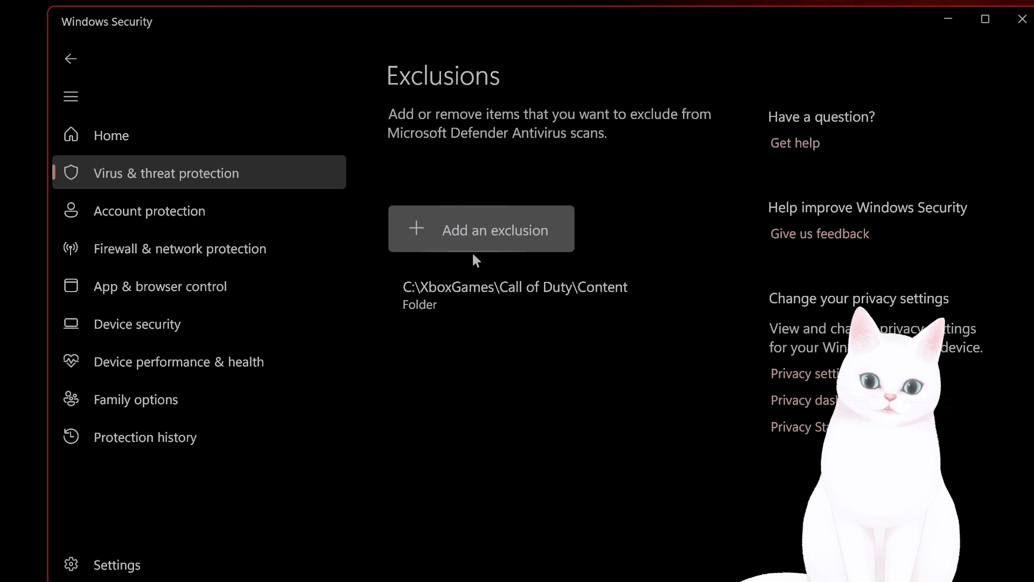
click(479, 230)
click(476, 301)
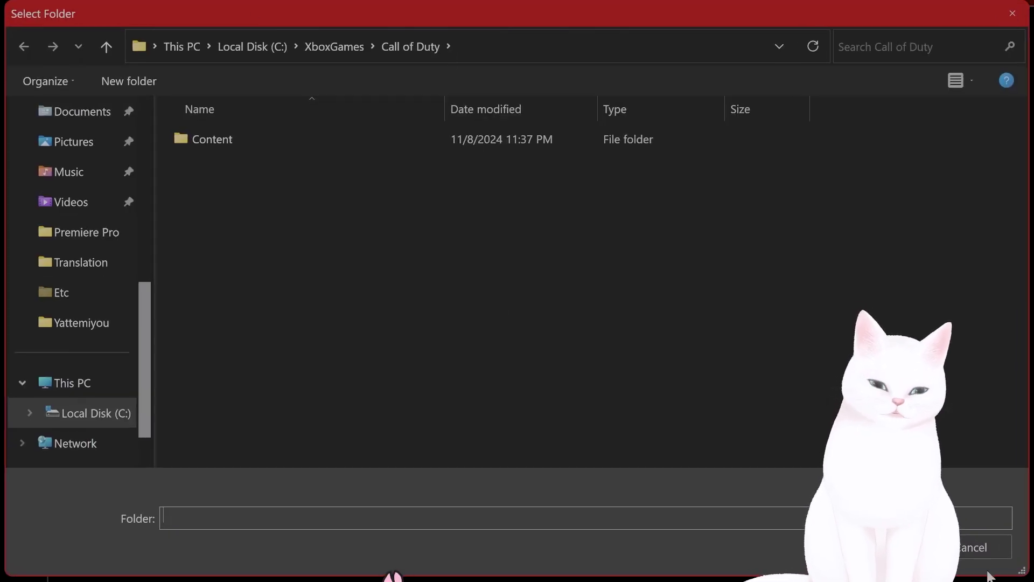
click(916, 548)
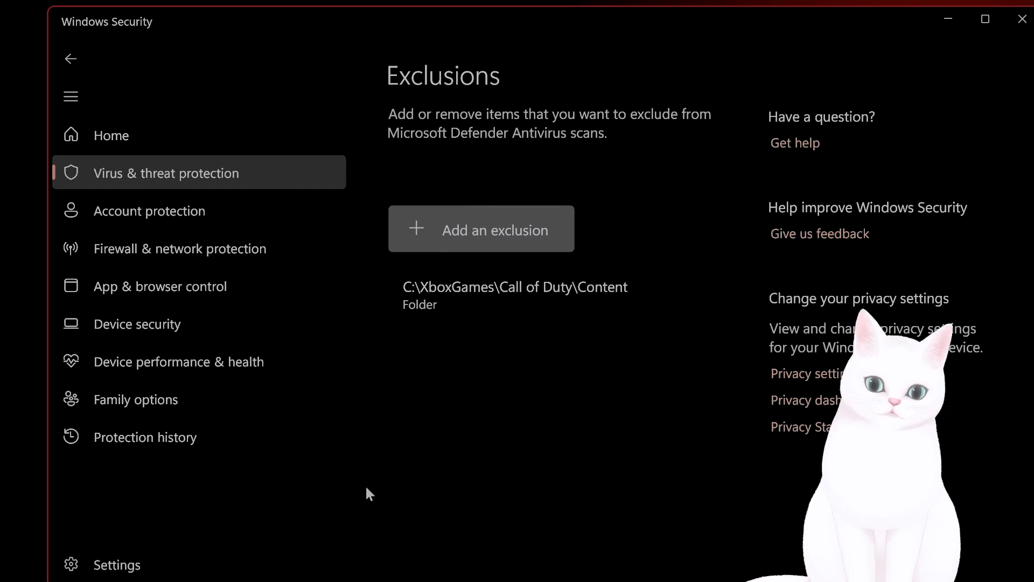
Switch to the Xbox app and browse to the installation location from Call of Duty's file management options
click(404, 561)
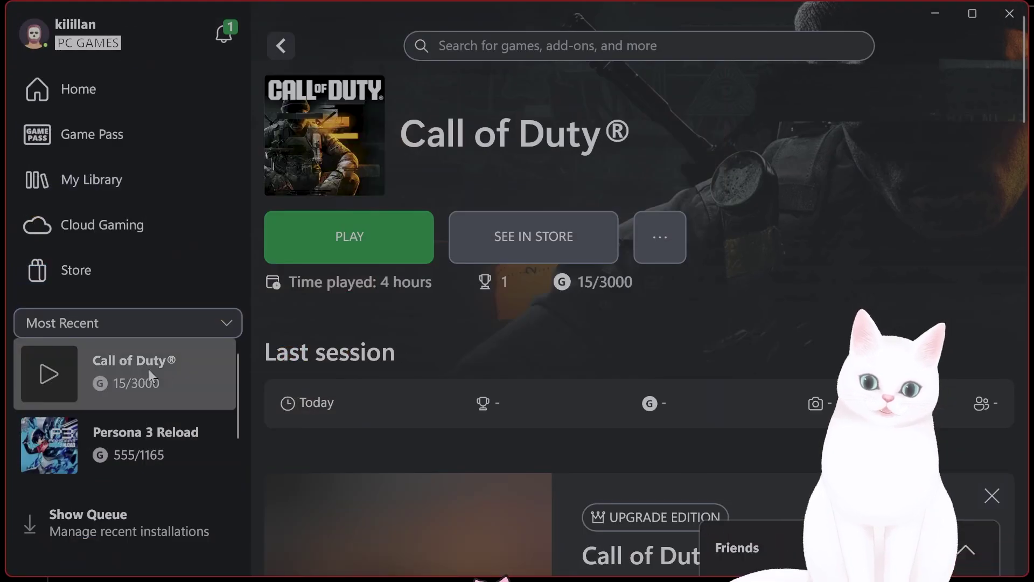
right_click(148, 370)
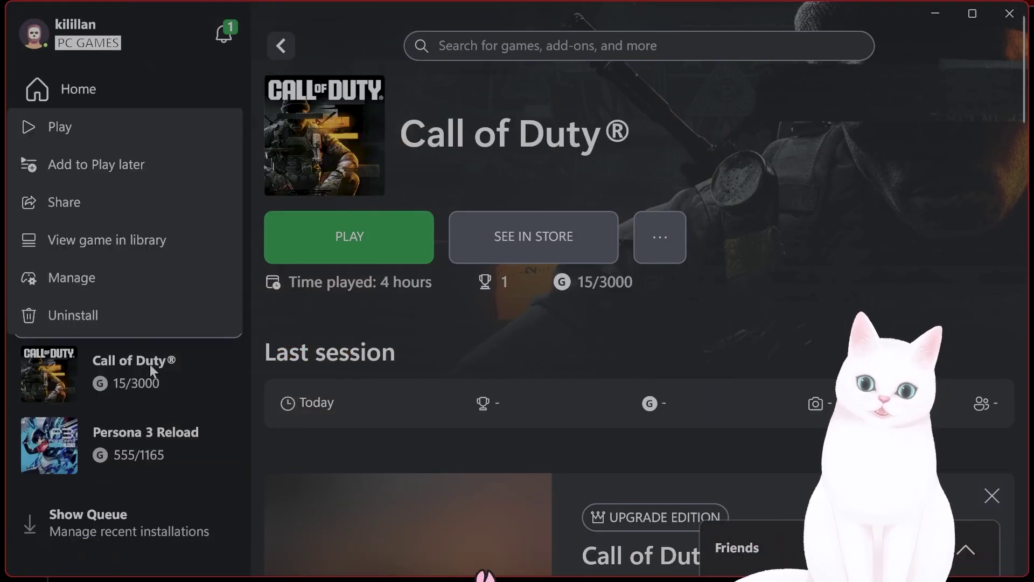
click(146, 277)
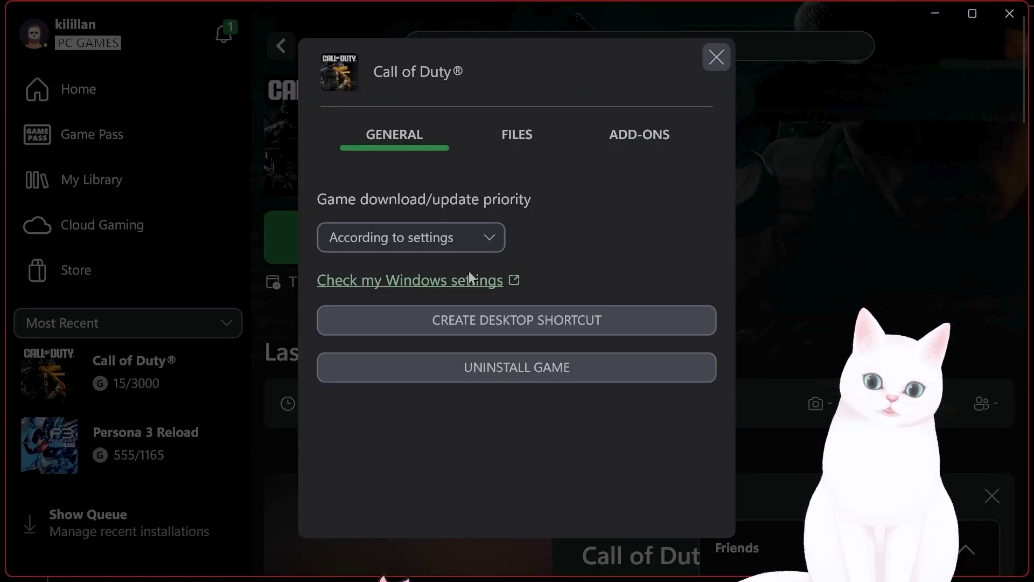
click(535, 134)
click(593, 268)
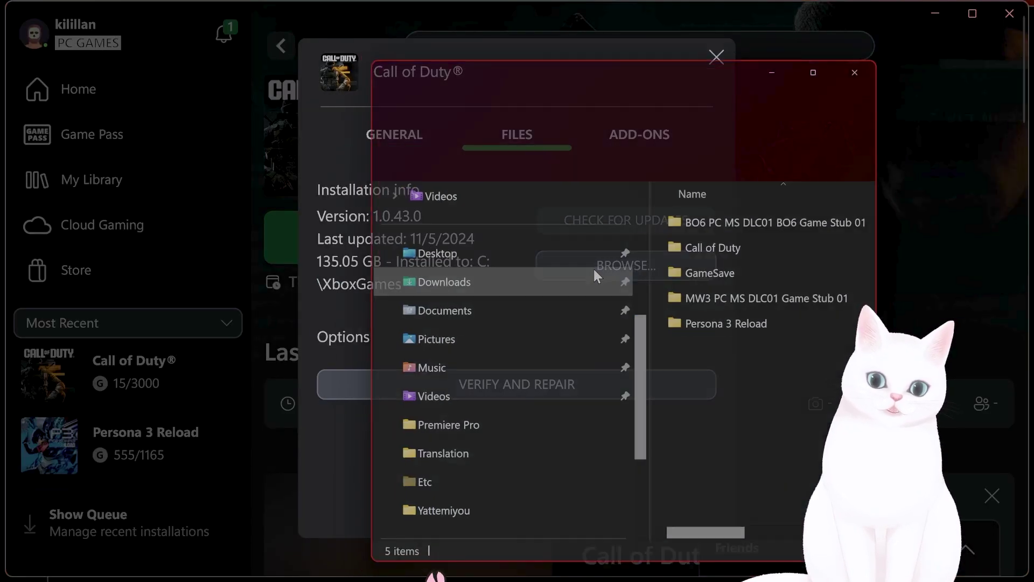
Look up the full path of the Call of Duty folder inside XboxGames, and return to Windows Security
double_click(723, 66)
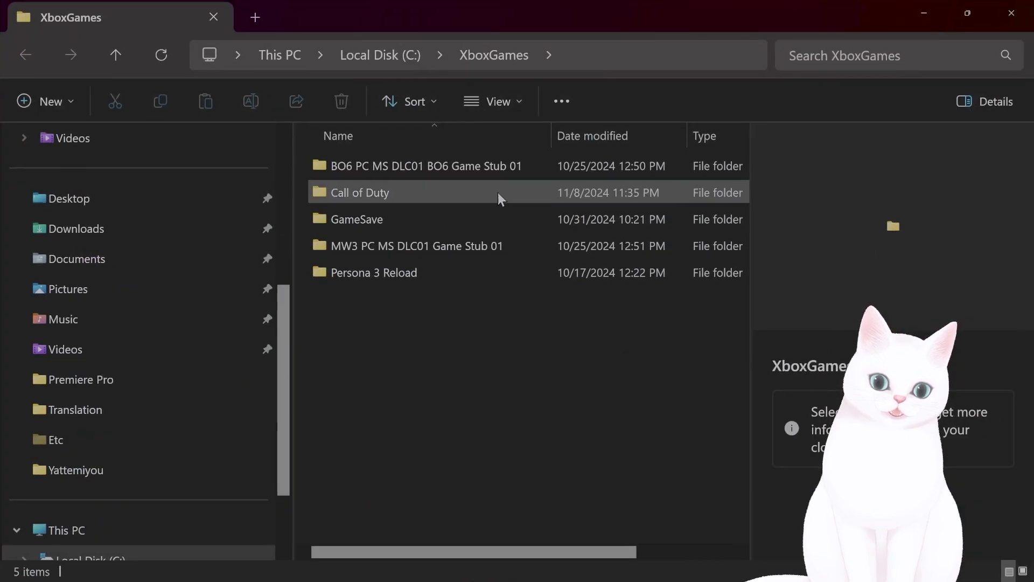
double_click(384, 191)
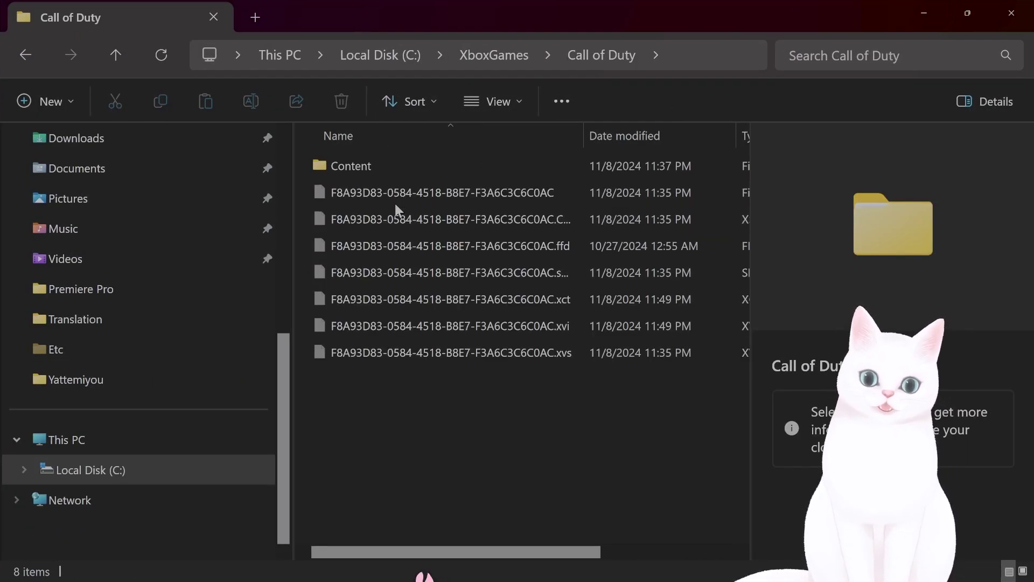
click(697, 54)
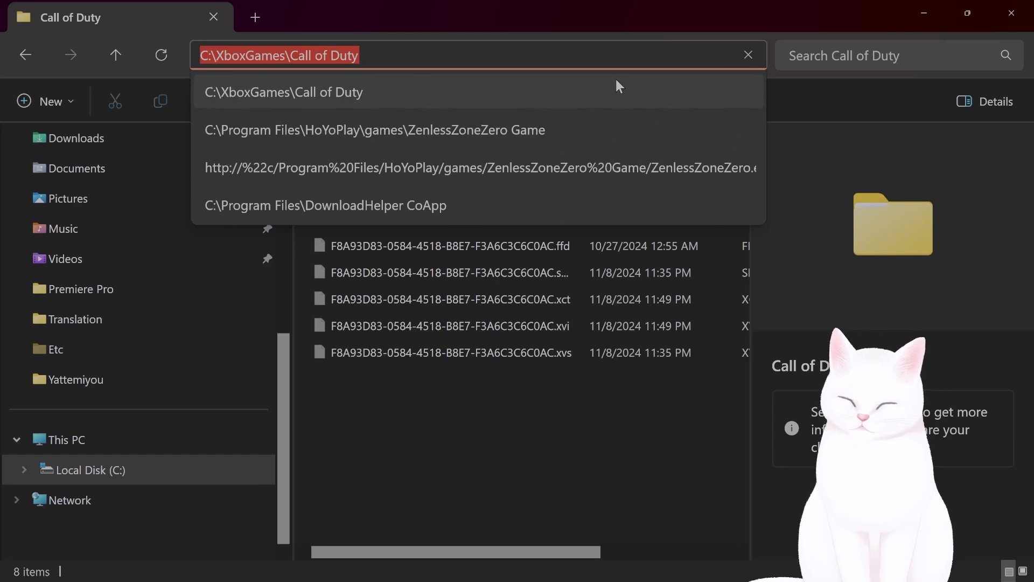
click(939, 15)
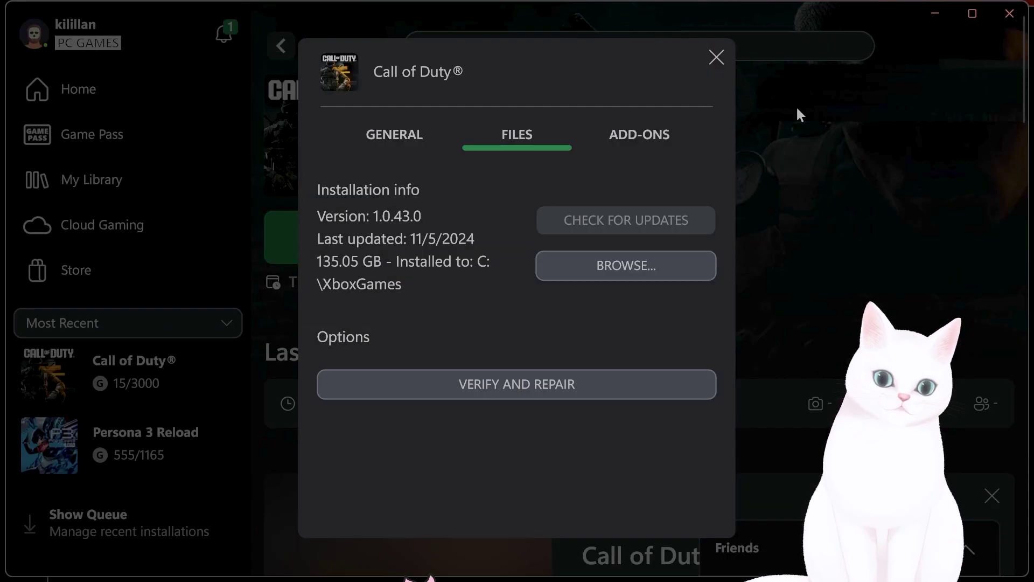
click(709, 60)
click(936, 13)
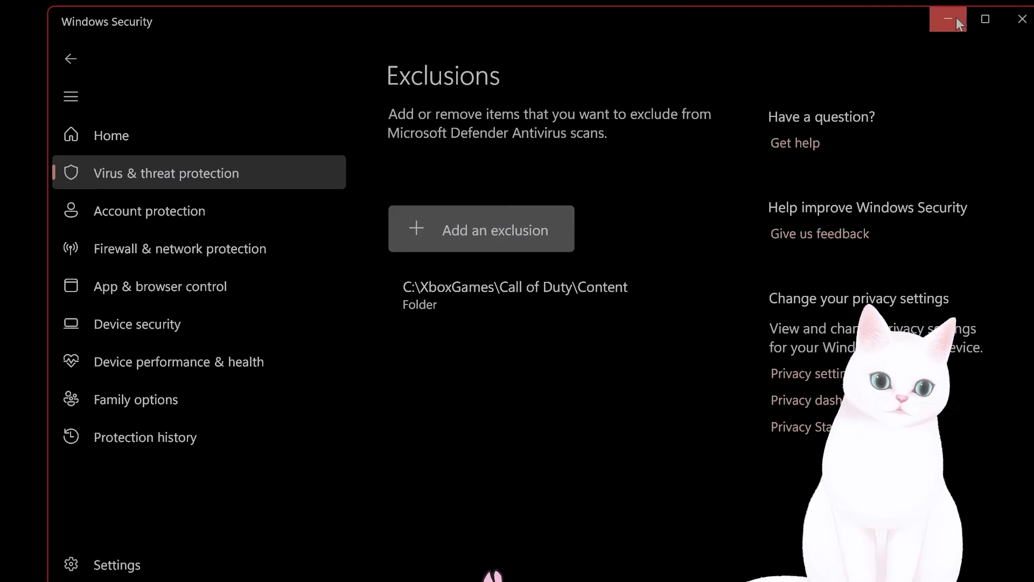
Add the folder C:\XboxGames\Call of Duty\Content as an antivirus exclusion
click(466, 238)
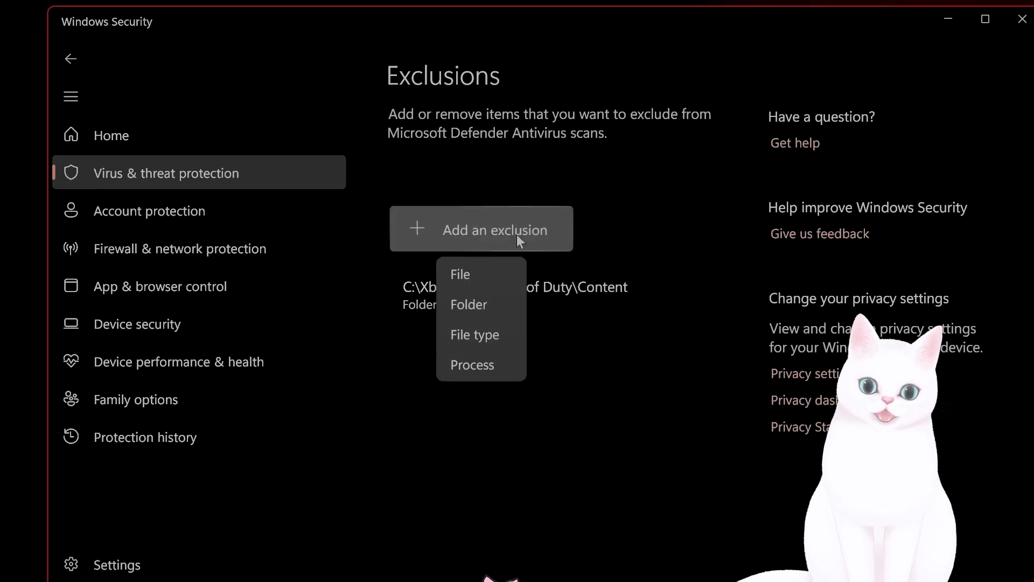
click(489, 306)
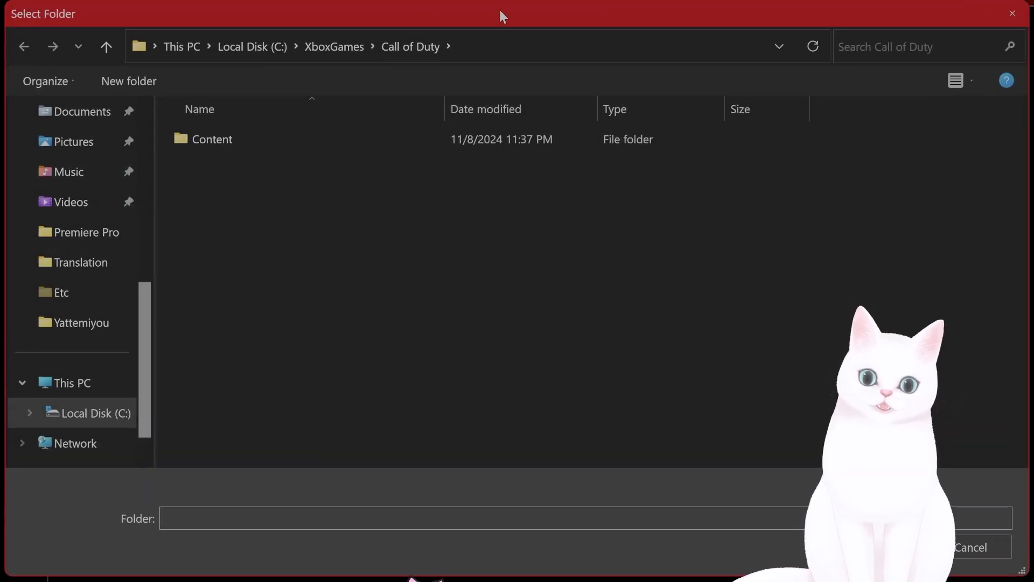
click(508, 44)
click(509, 44)
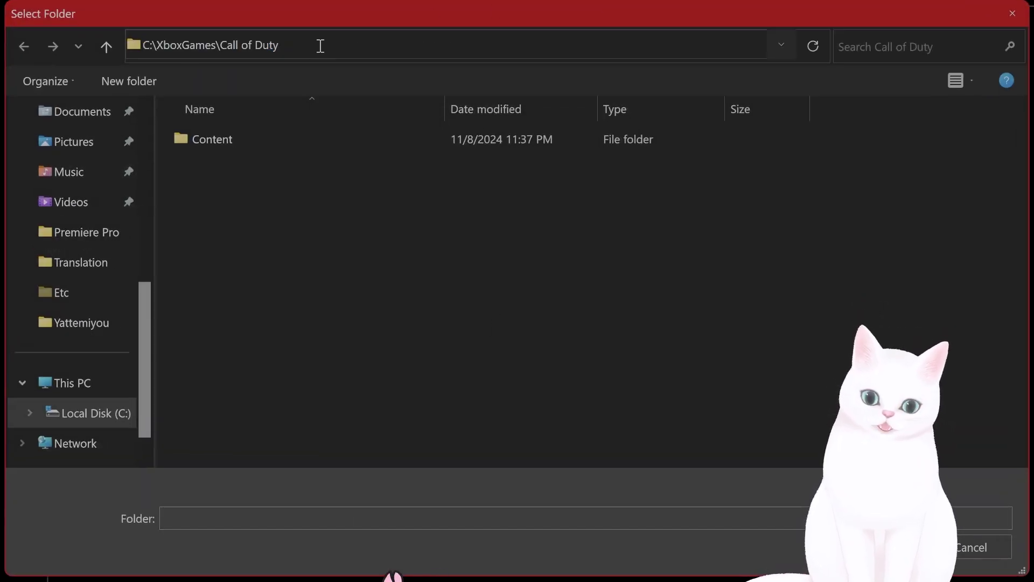
key(Escape)
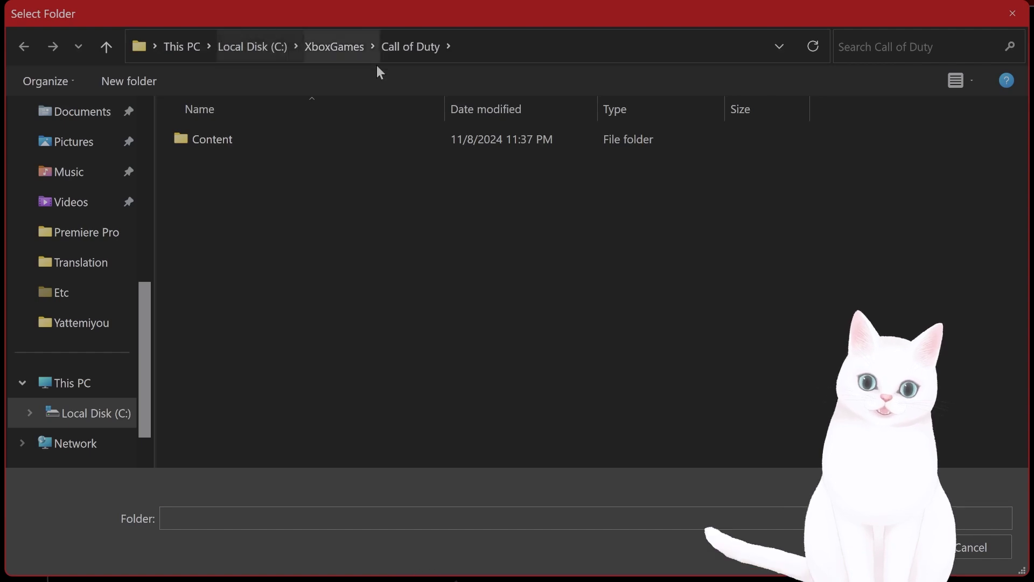
click(225, 138)
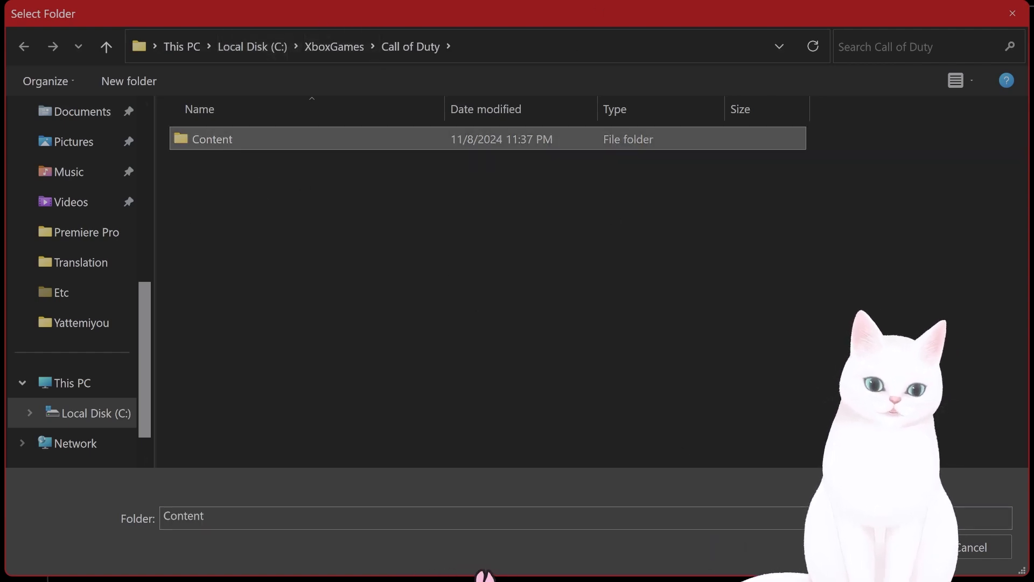
click(884, 548)
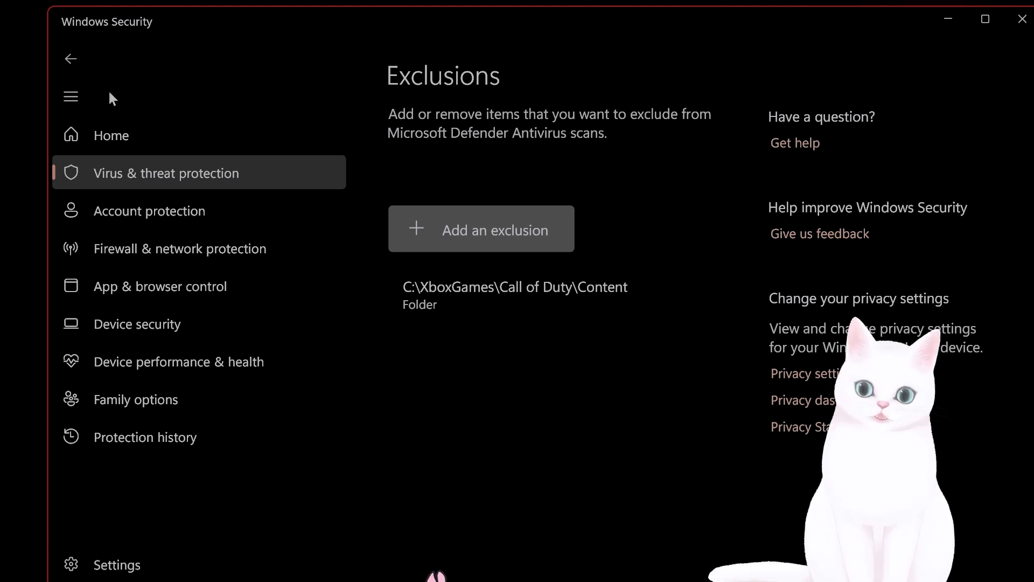
Return to the virus and threat protection settings and turn off real-time protection
click(74, 68)
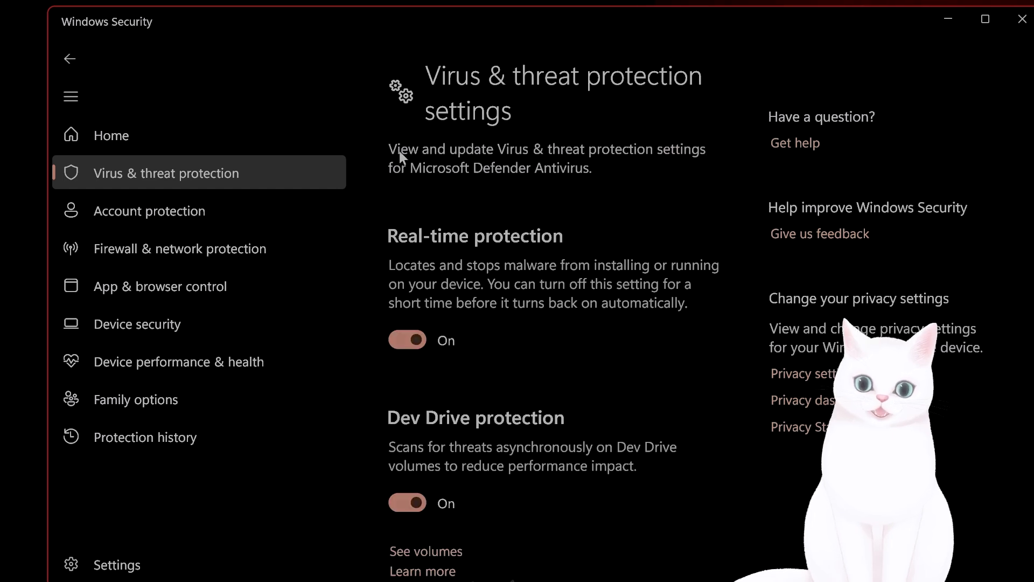
click(412, 341)
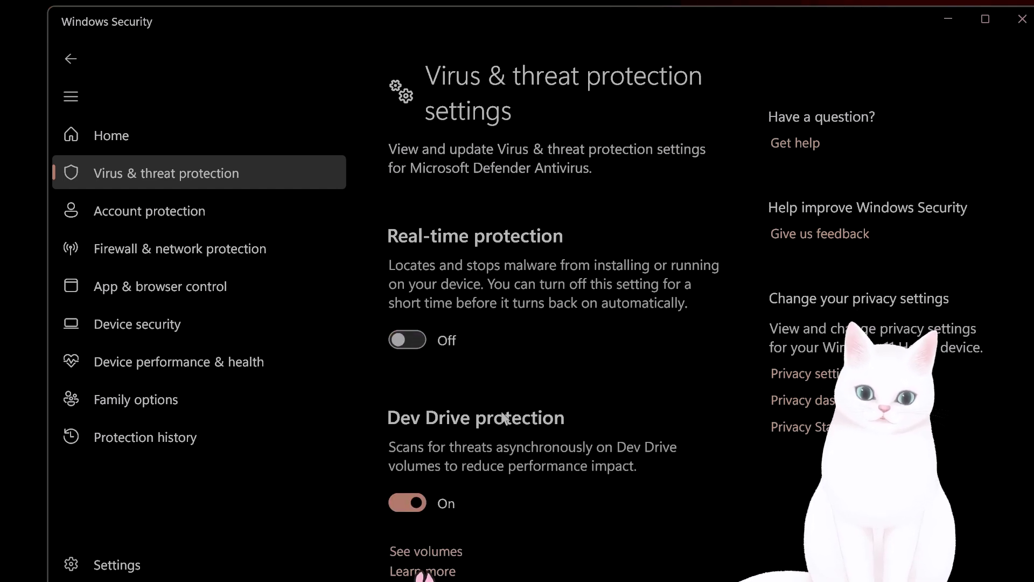
scroll(486, 350, down, 2)
scroll(407, 303, down, 2)
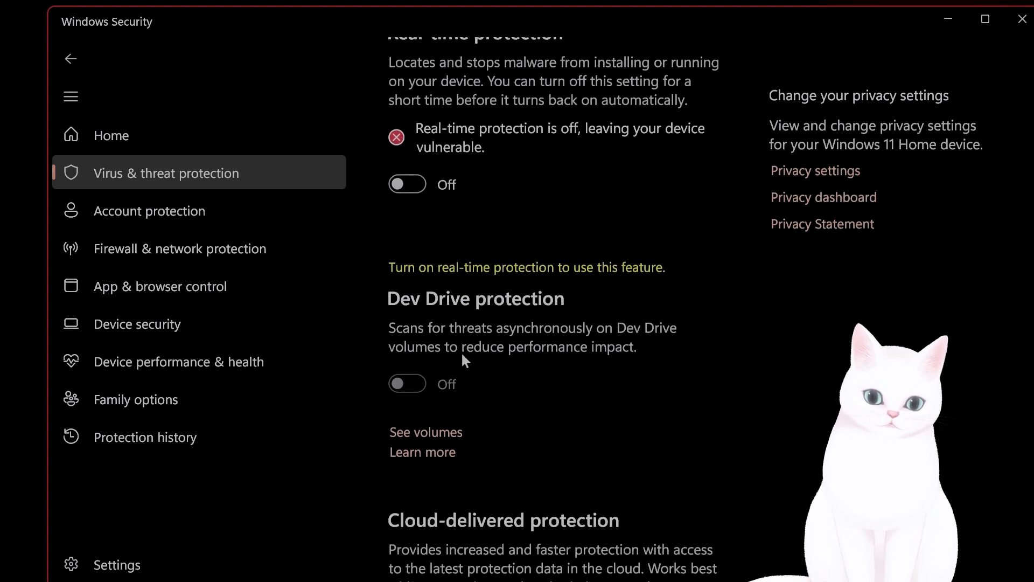
Look over the remaining virus and threat protection settings, dismiss the virus protection notification, and close Windows Security
scroll(466, 360, down, 8)
scroll(468, 362, up, 12)
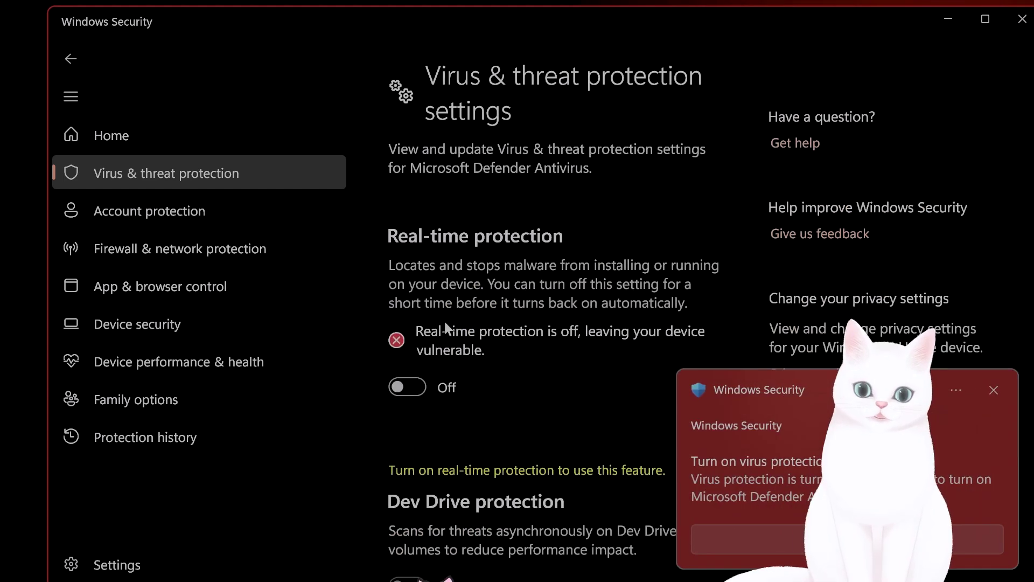
click(994, 390)
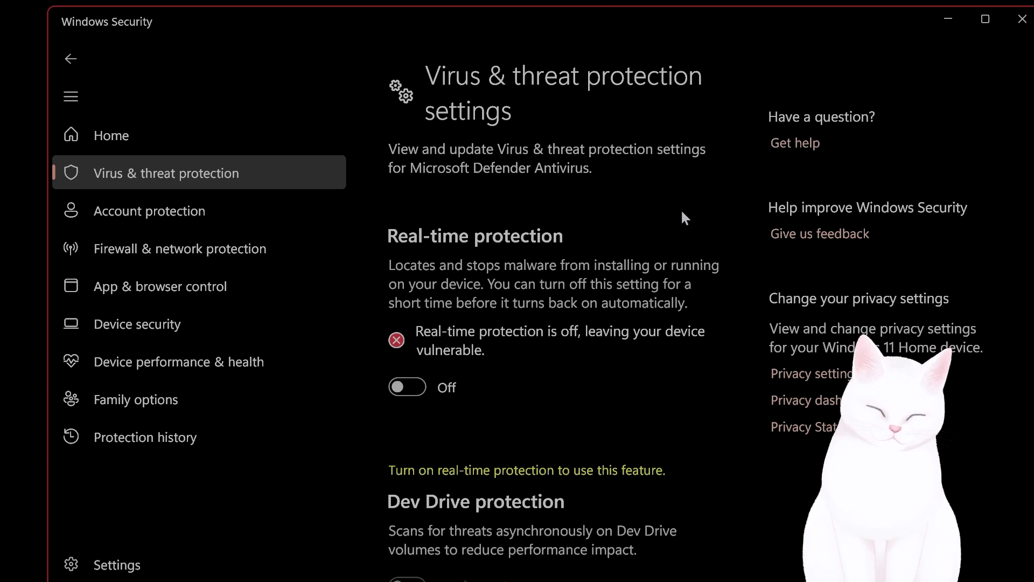
click(1023, 19)
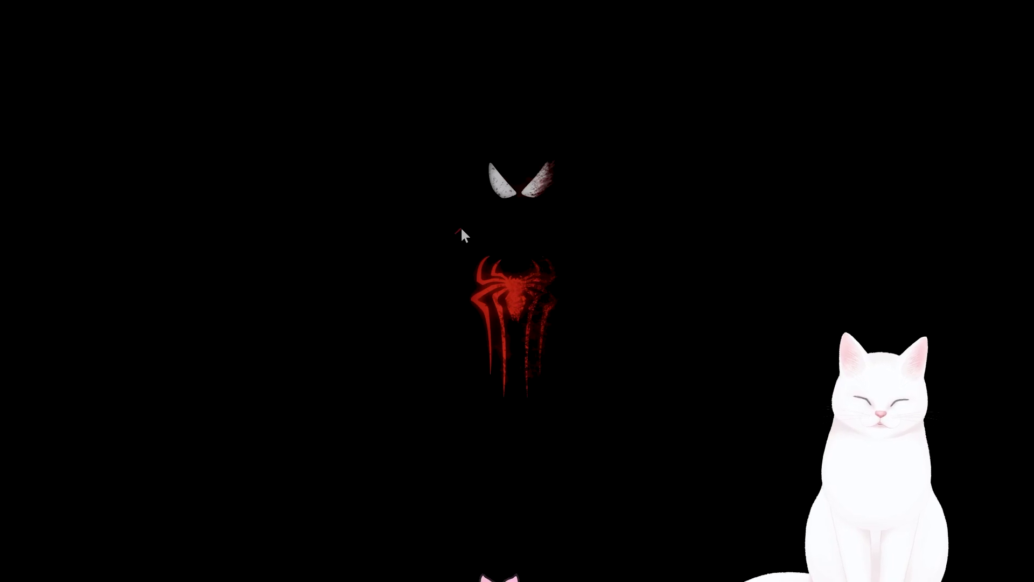
Switch to the Xbox app, check the available options for Call of Duty, and minimize the app
mouse_move(426, 580)
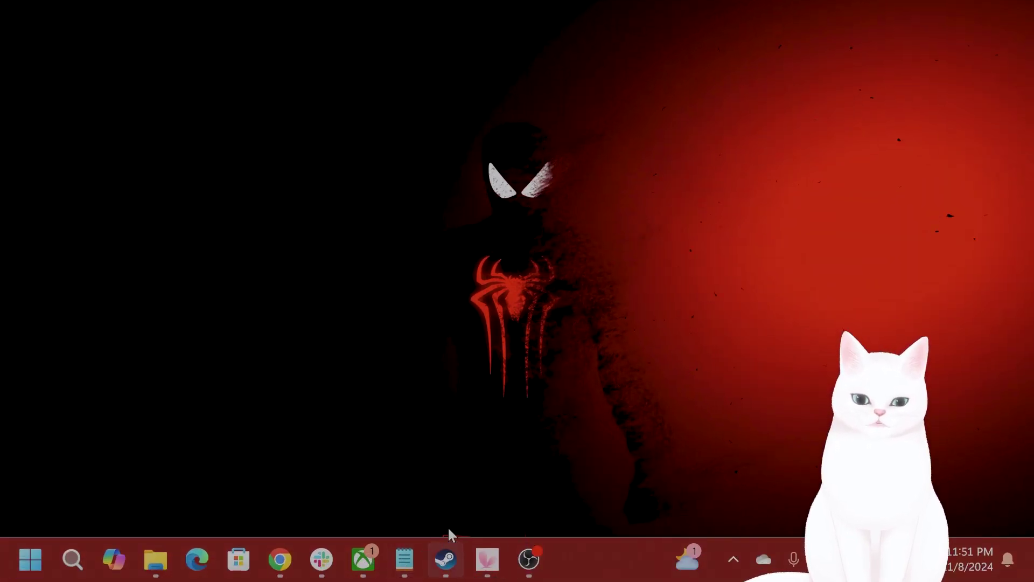
click(362, 559)
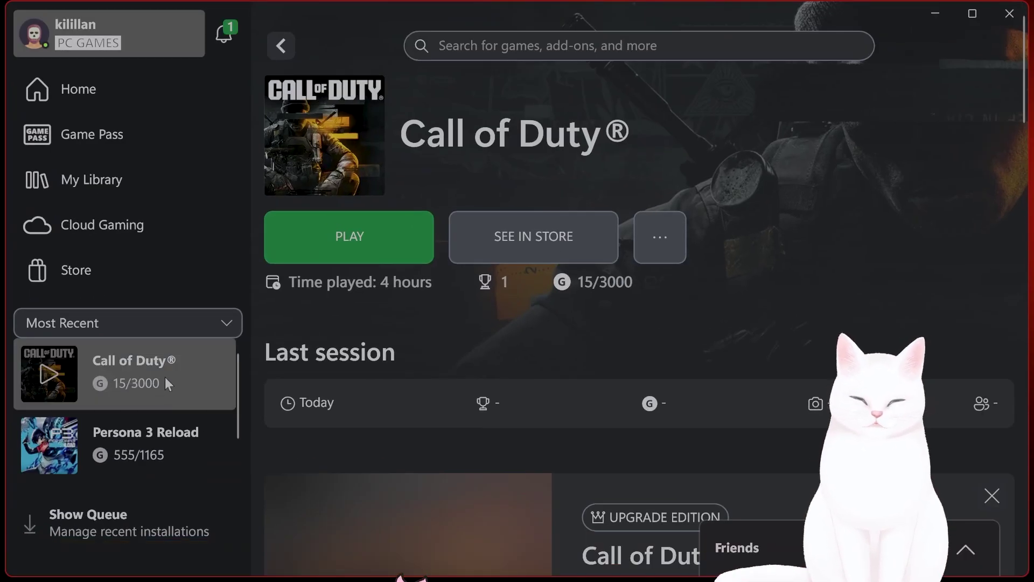
right_click(187, 370)
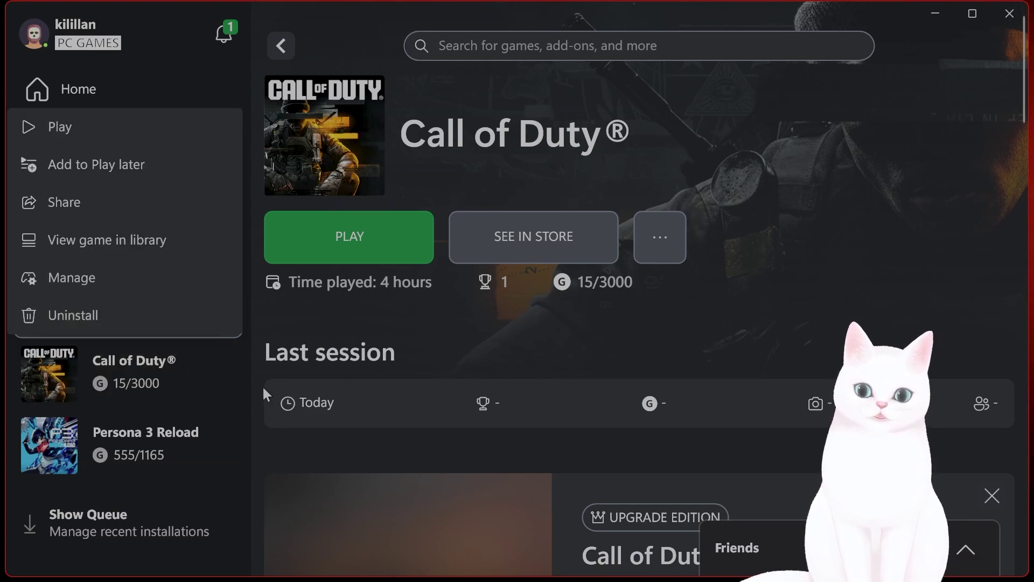
click(304, 363)
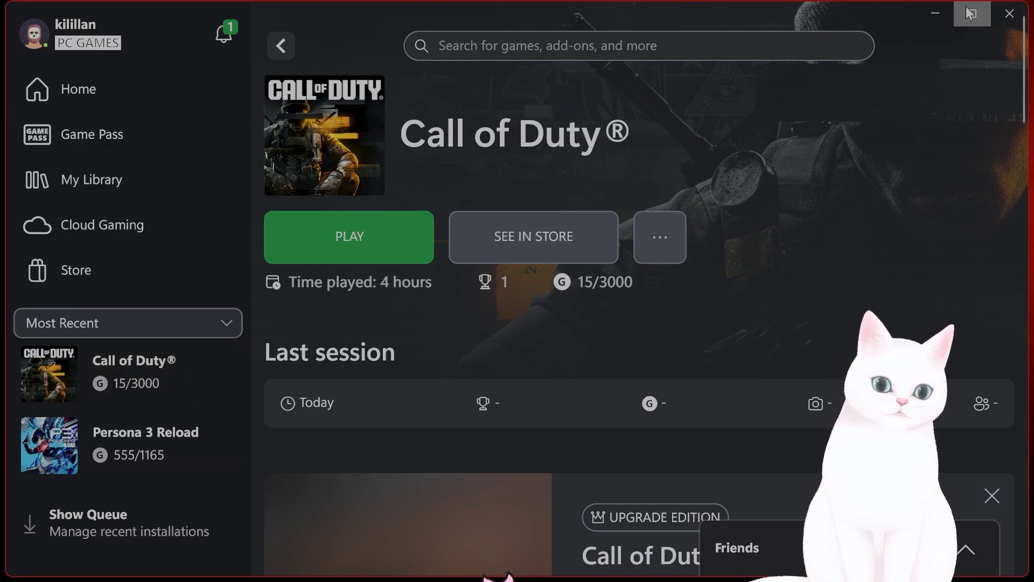
click(936, 14)
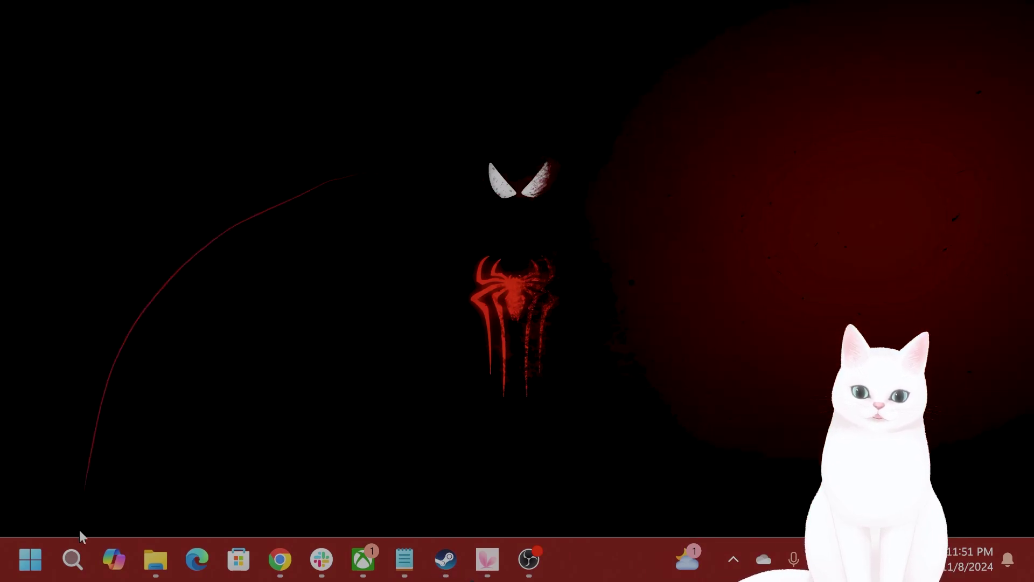
Search Windows for Settings and open its Storage page
click(76, 570)
text(set)
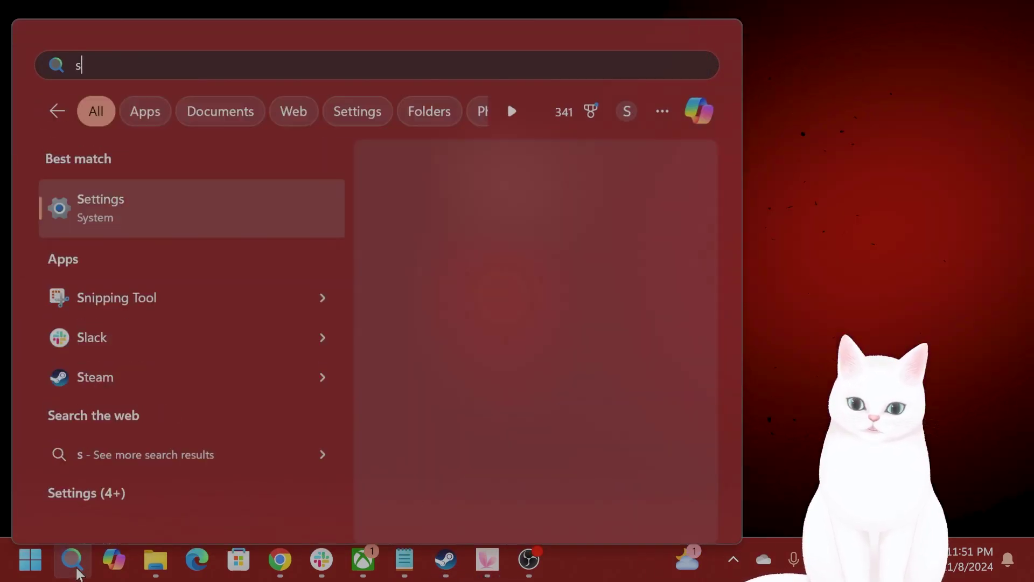
click(156, 212)
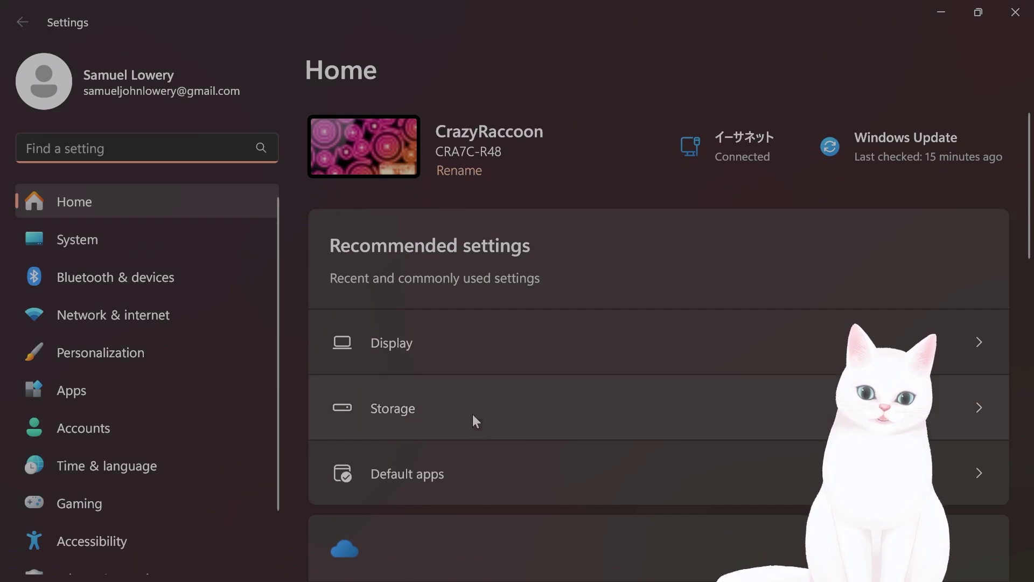
click(510, 407)
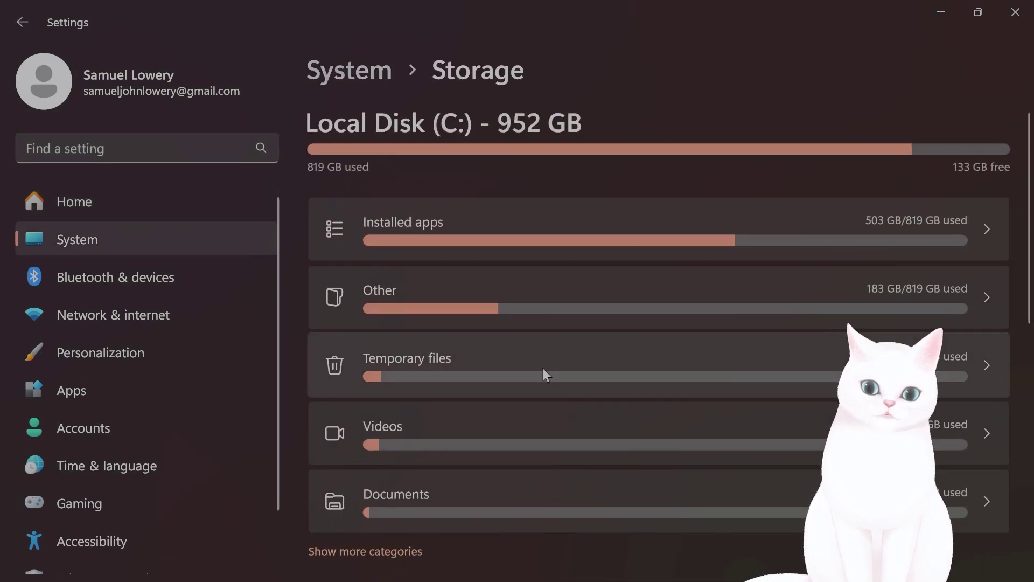
Expand the advanced storage settings and open the page for where new content is saved
scroll(543, 361, down, 8)
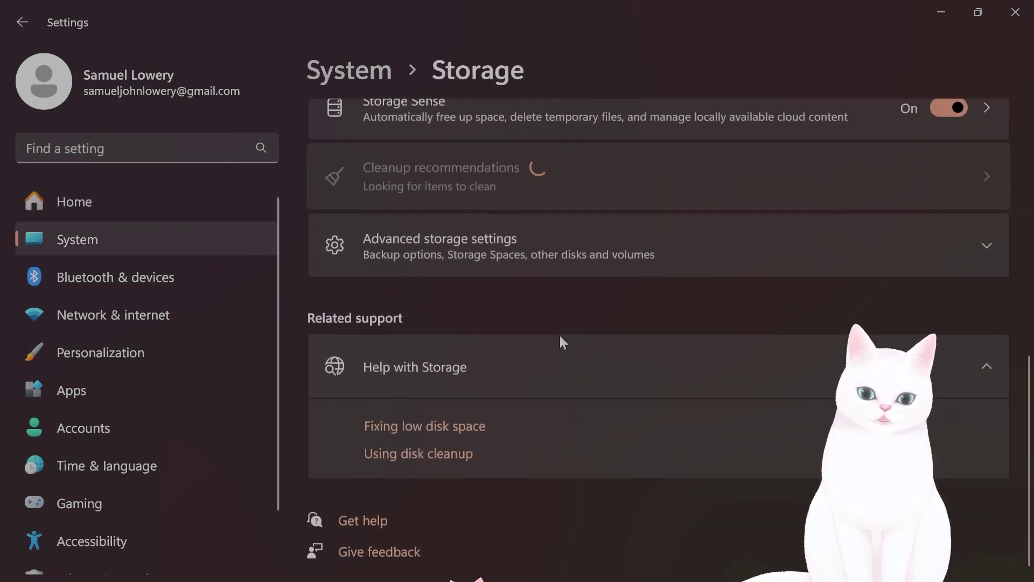
scroll(560, 337, up, 2)
click(580, 321)
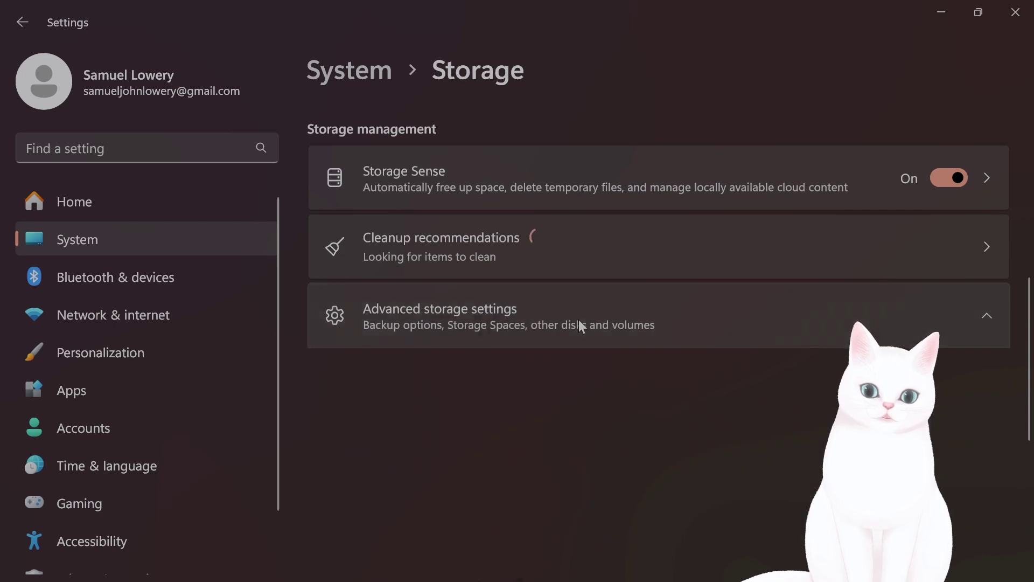
scroll(577, 322, down, 3)
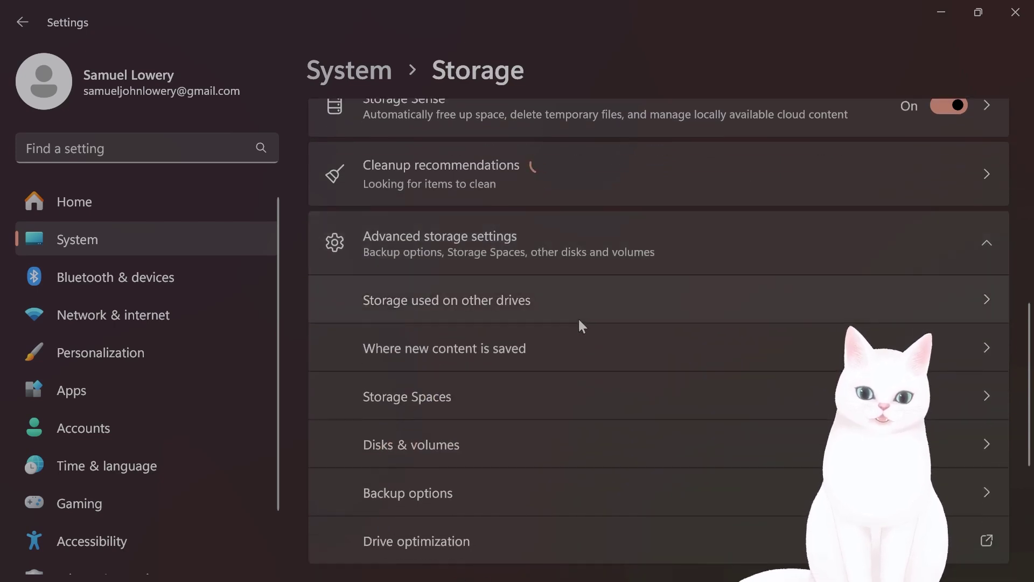
click(563, 276)
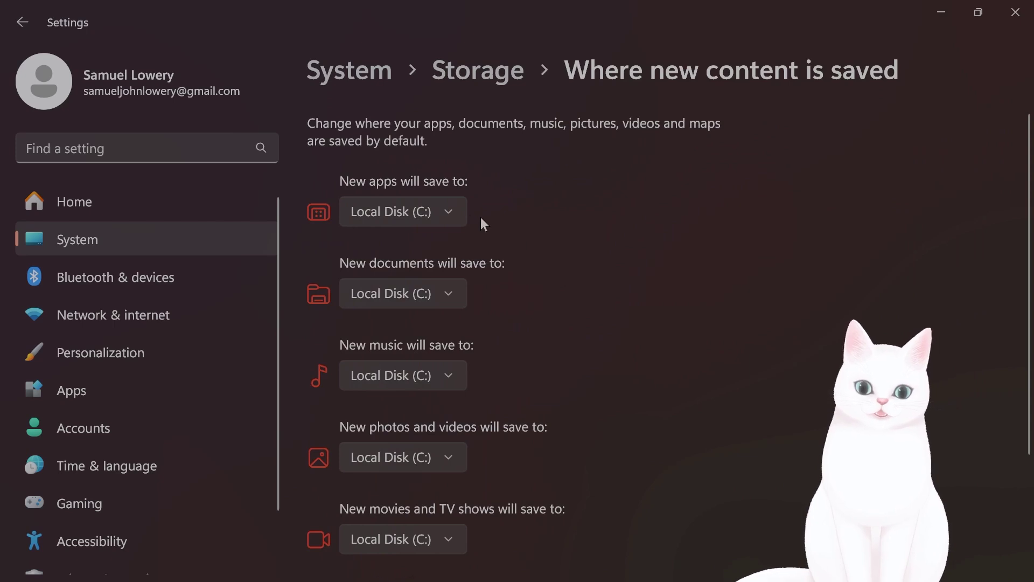
Check which drives are available as the save location for new apps, and close Settings
click(444, 207)
click(444, 221)
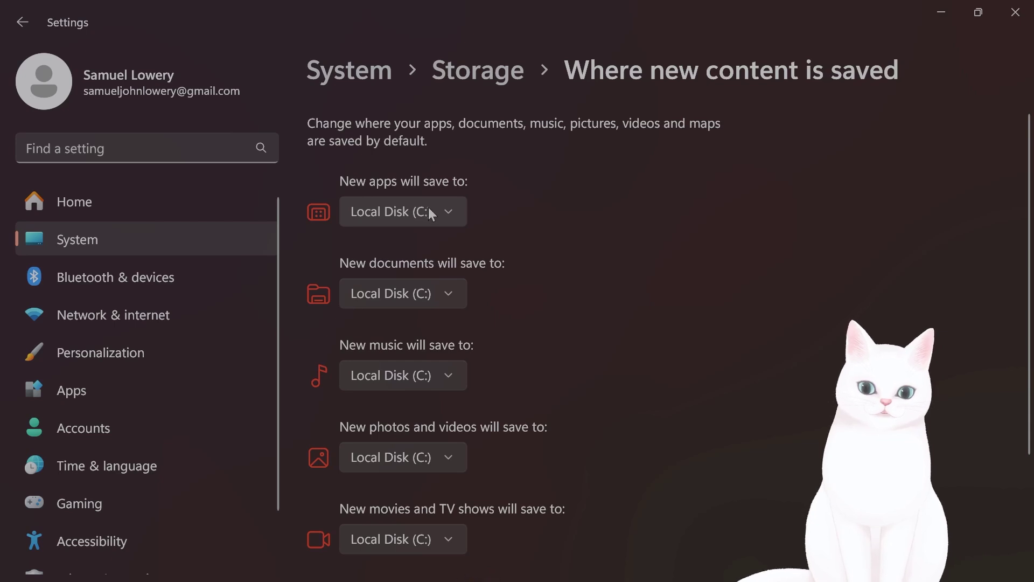
click(454, 214)
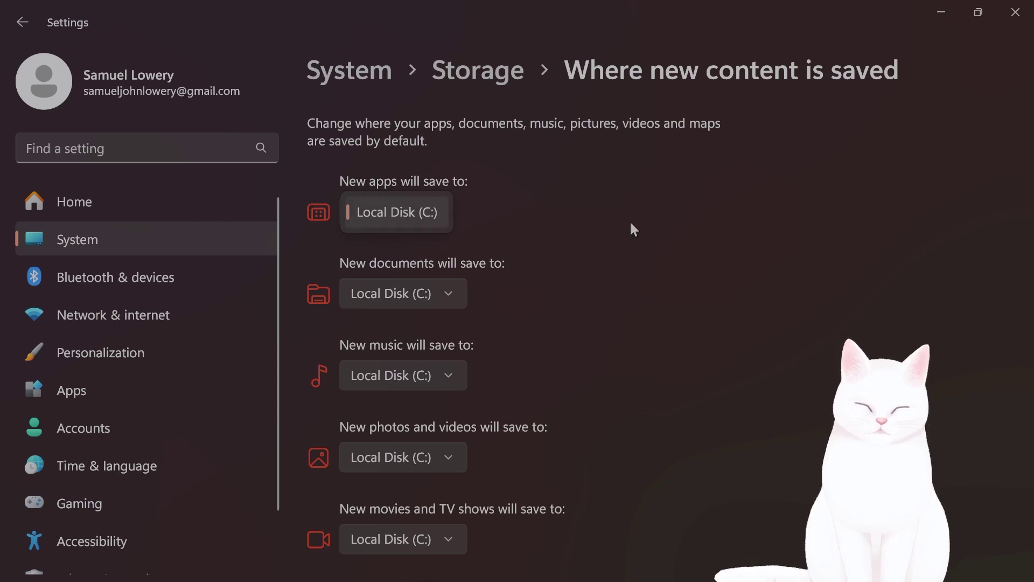
click(713, 231)
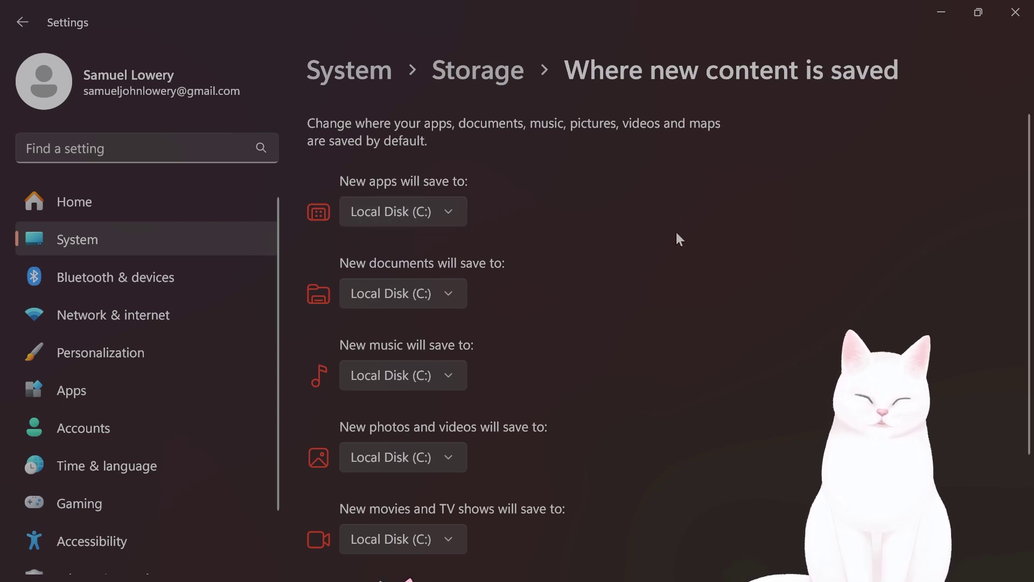
click(1015, 11)
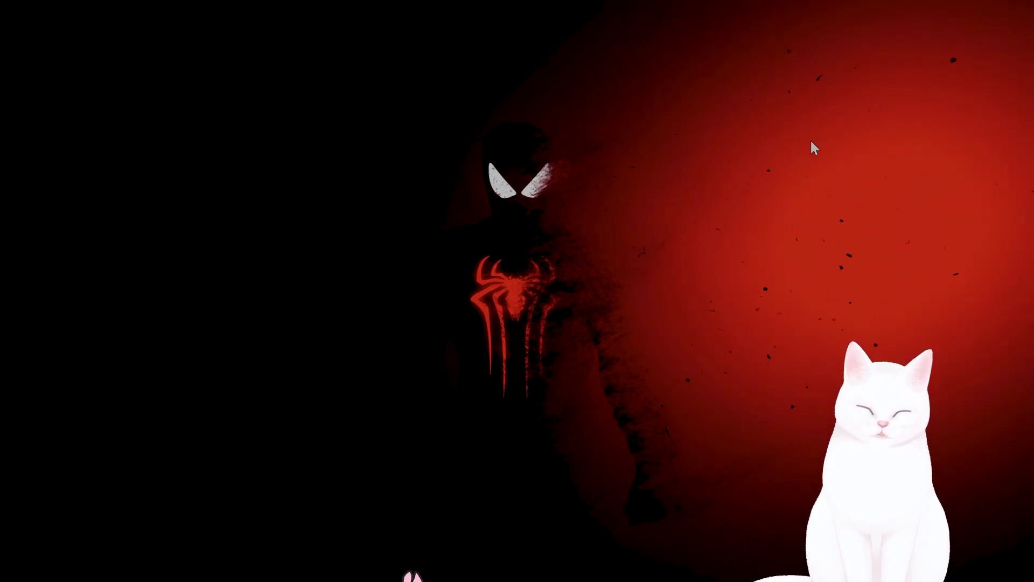
Switch to the Xbox app and browse to the installation folder from Call of Duty's file management options
mouse_move(280, 577)
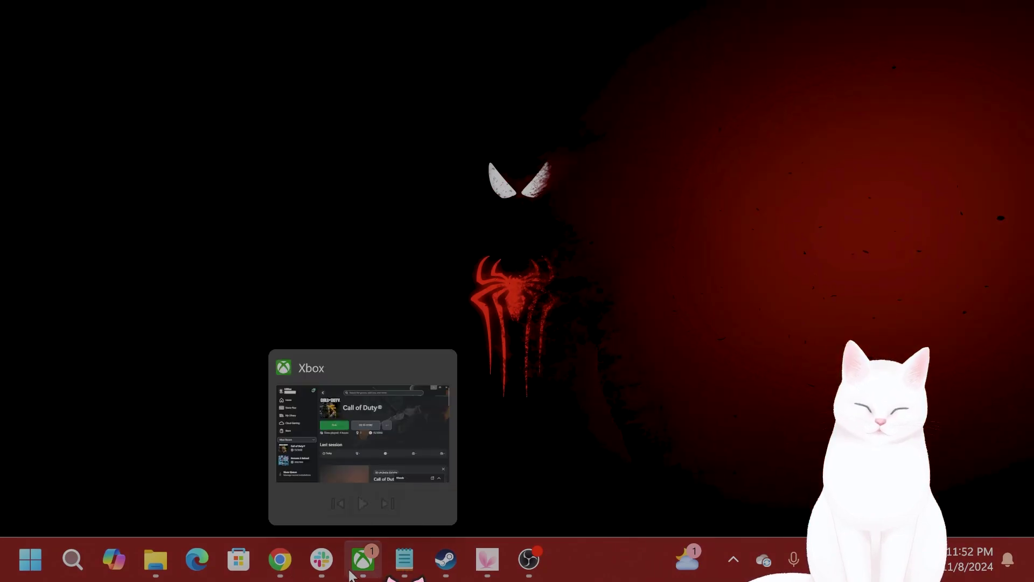
click(349, 572)
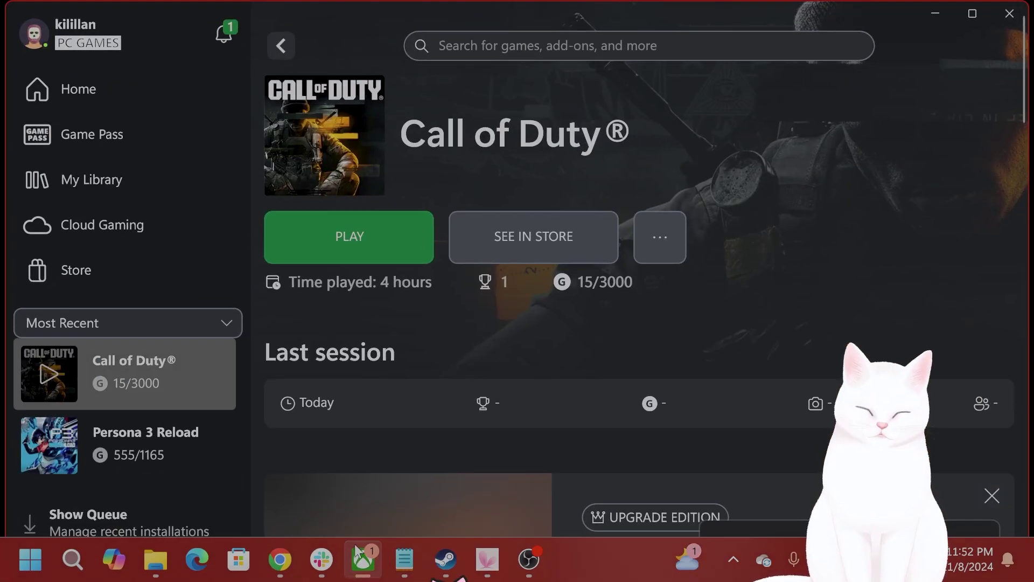
right_click(154, 378)
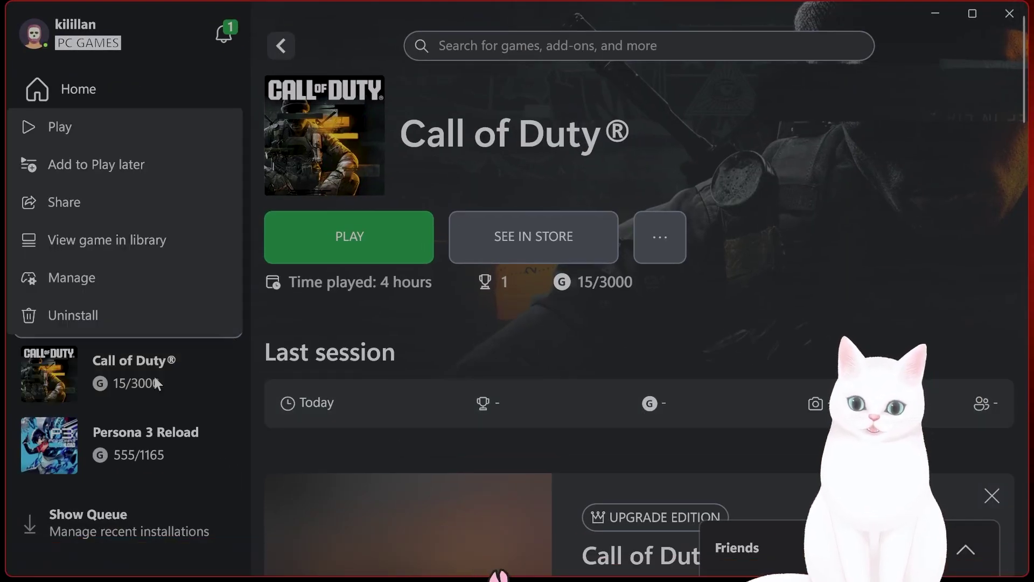
click(163, 272)
click(539, 134)
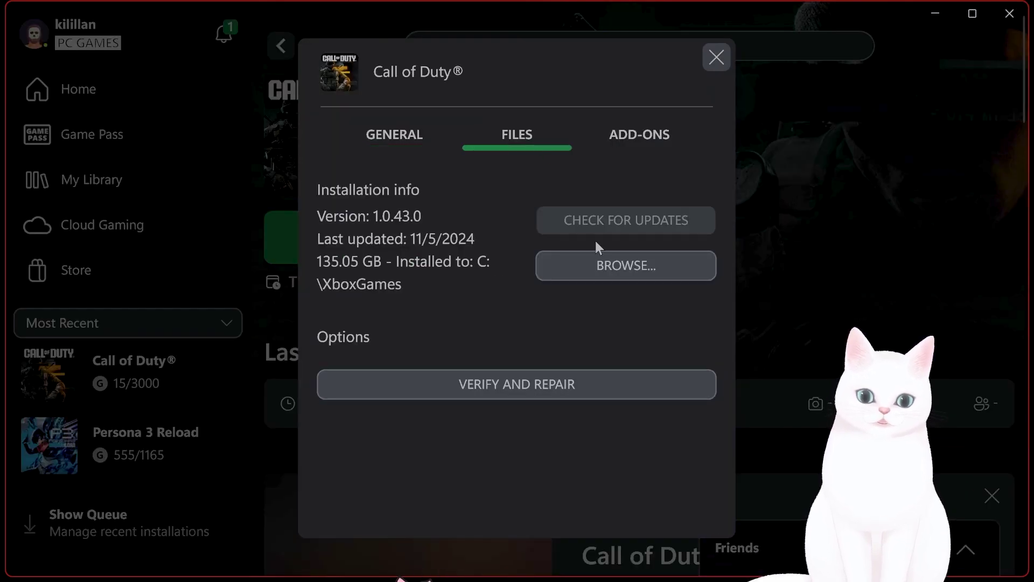
click(607, 269)
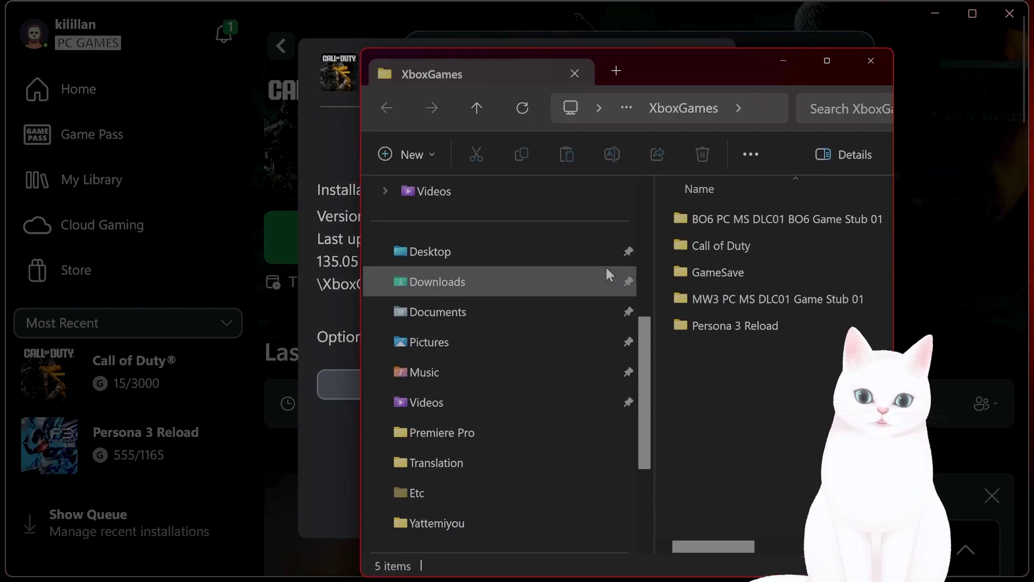
Maximize the file window, open the Content folder inside Call of Duty, and locate cod.exe
double_click(706, 60)
double_click(388, 193)
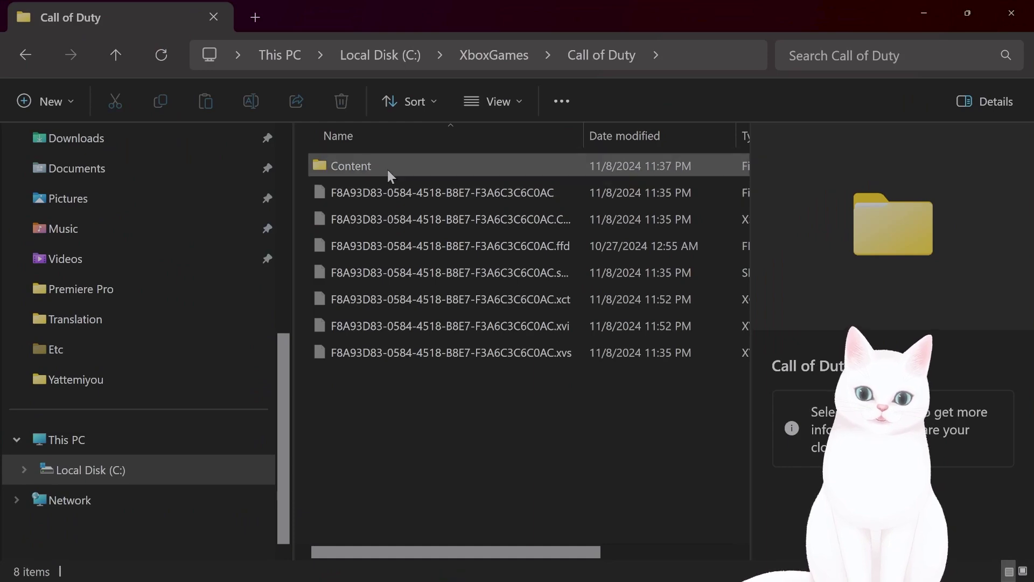
double_click(386, 167)
scroll(506, 326, down, 15)
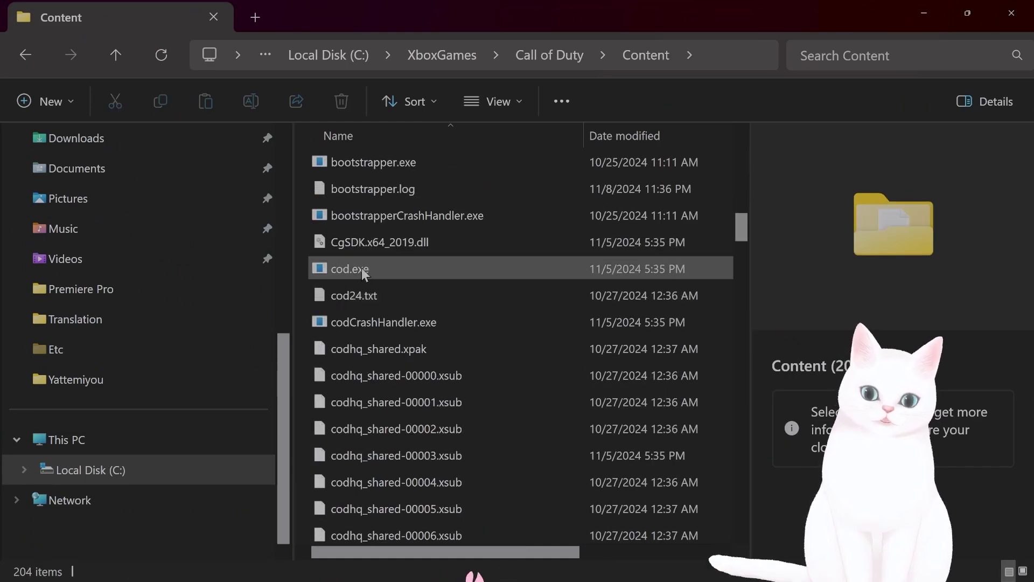
Open the properties of cod.exe and show its compatibility settings
click(367, 270)
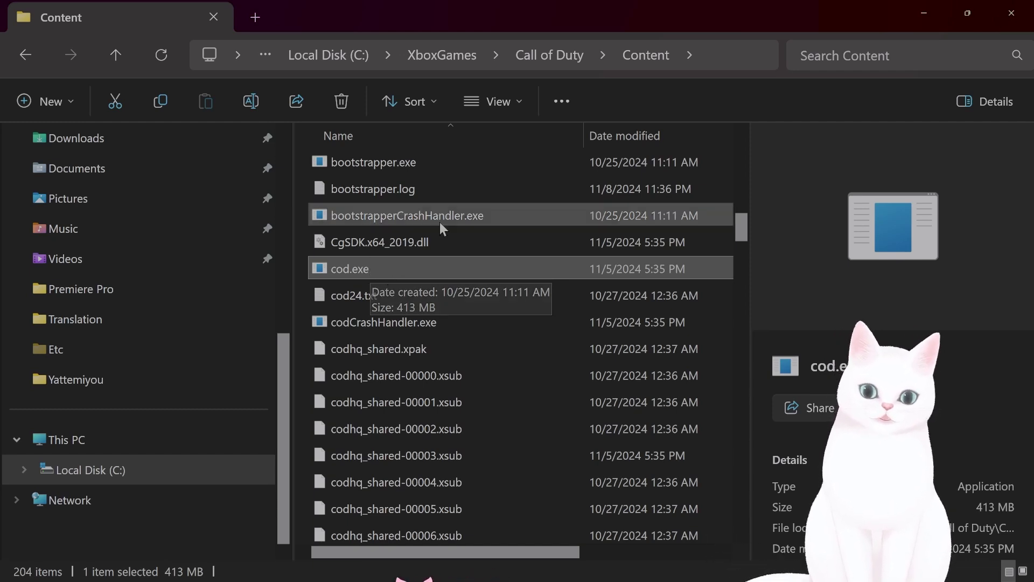
right_click(363, 272)
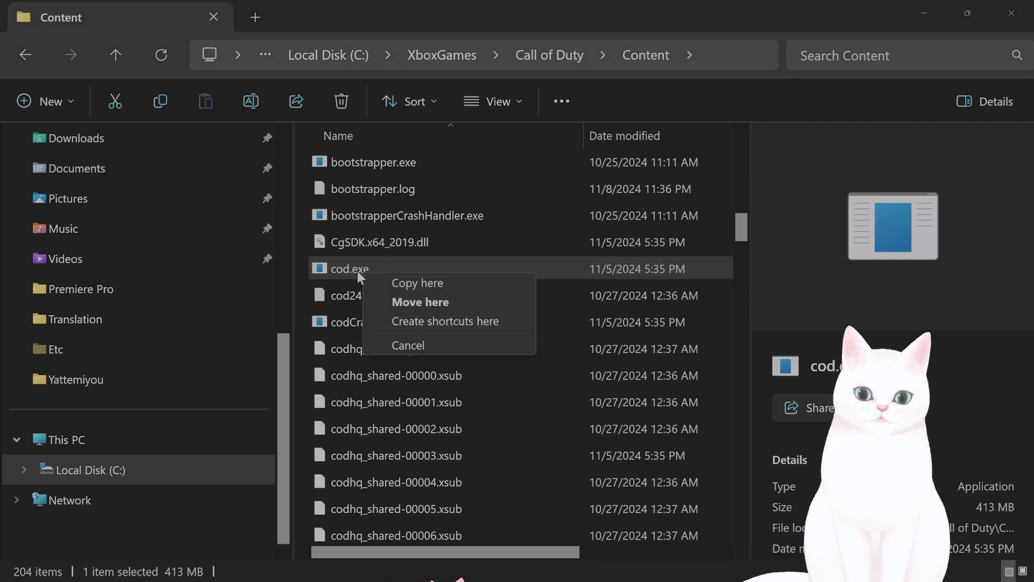
key(Escape)
right_click(355, 269)
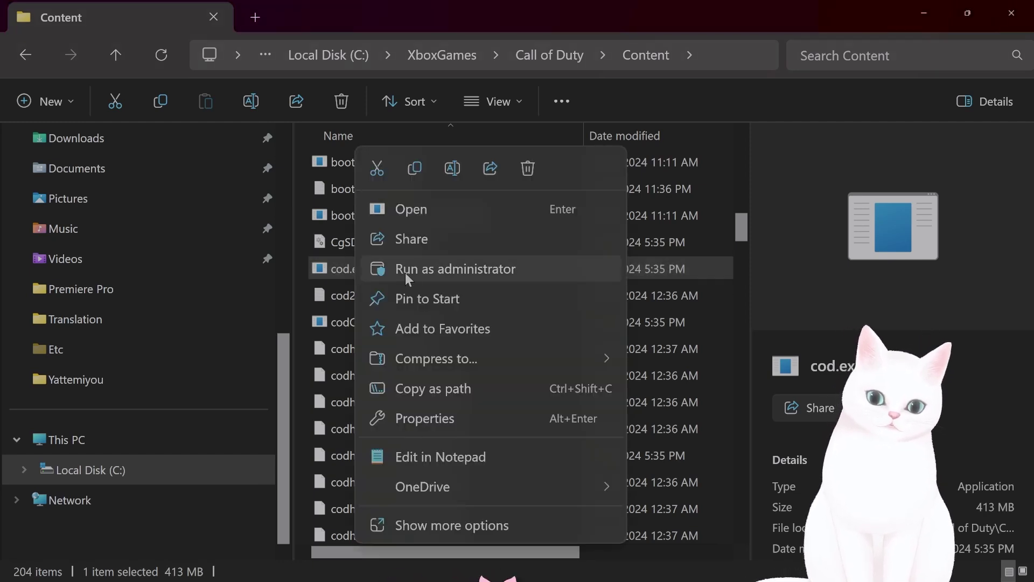
click(437, 421)
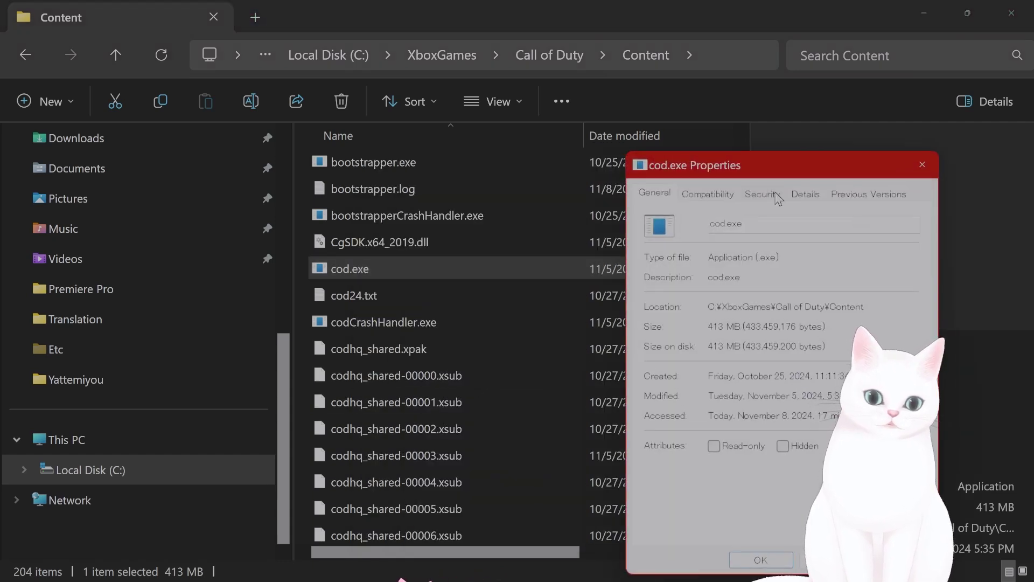
click(708, 193)
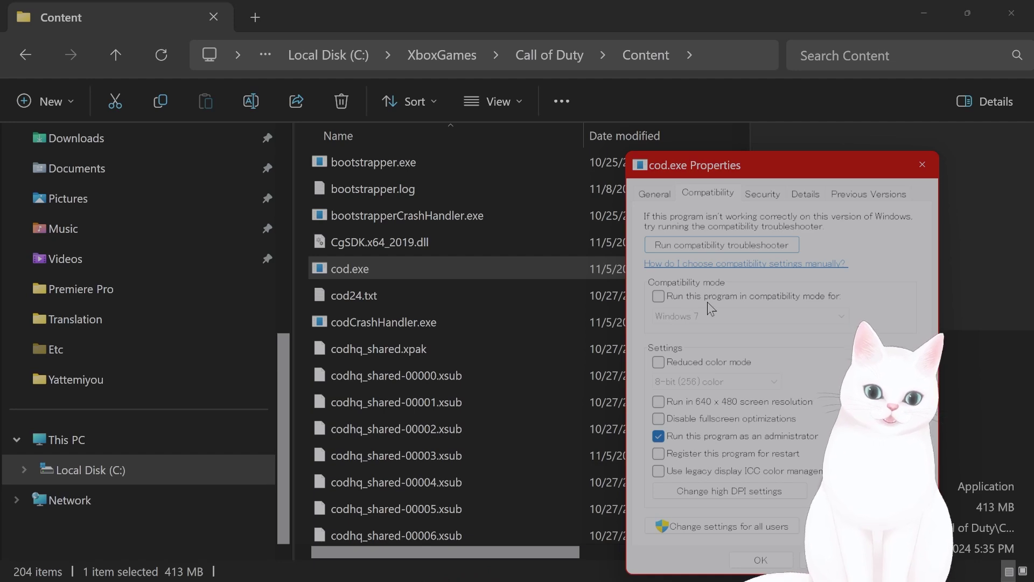
Try compatibility mode for Windows 7 on cod.exe, clear it again, and return to the compatibility settings after viewing the general properties
click(756, 300)
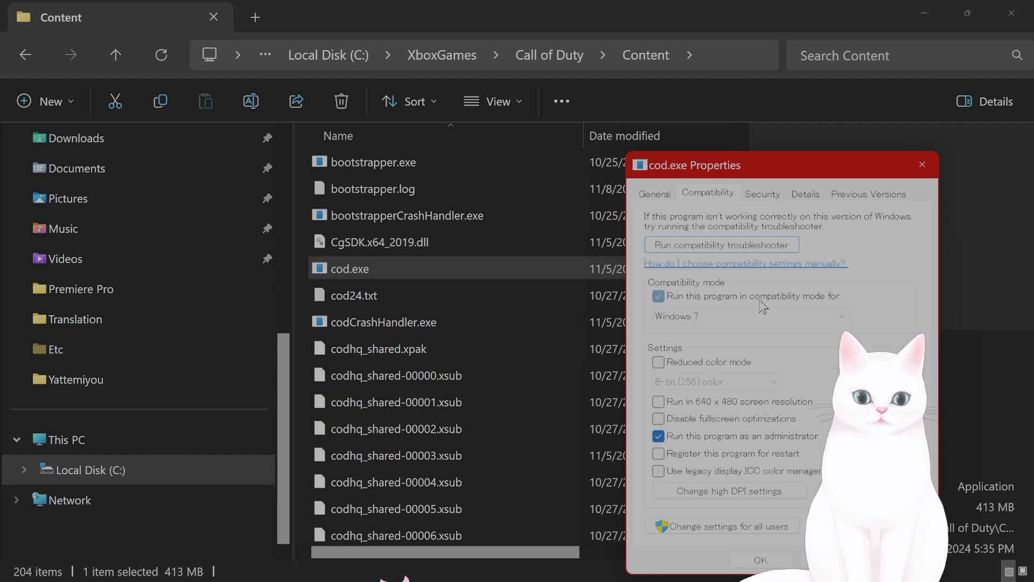
click(724, 299)
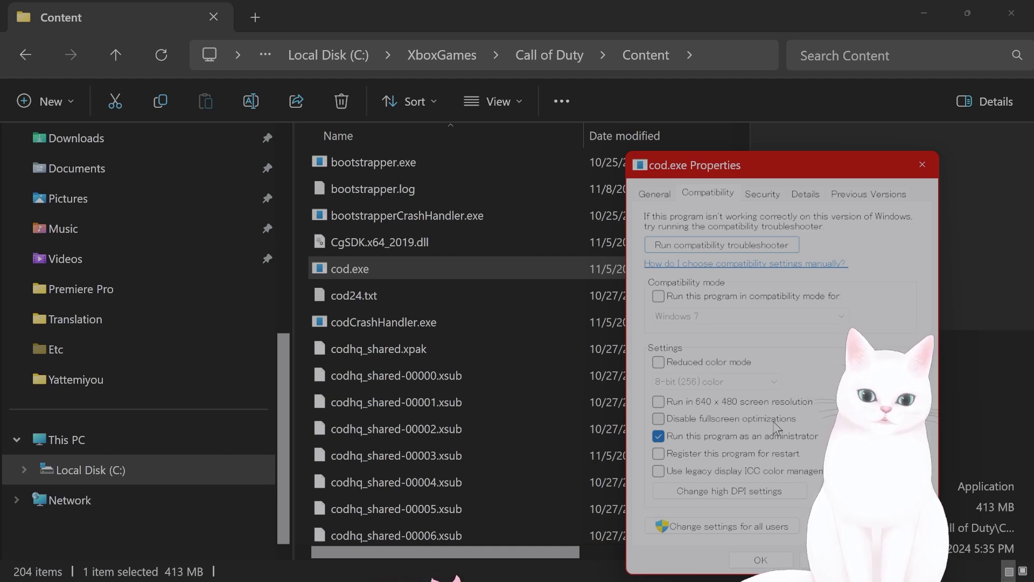
click(653, 194)
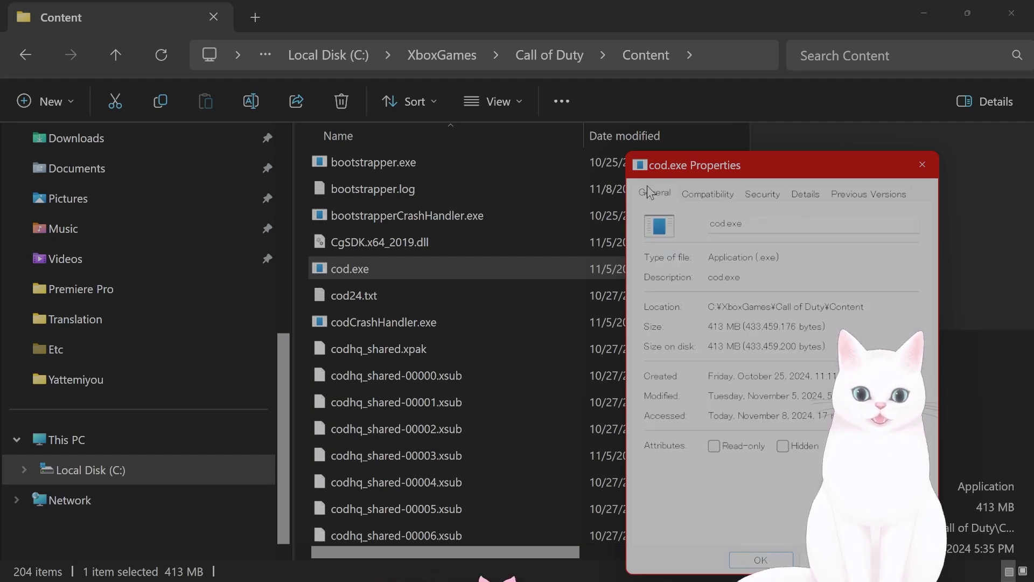
click(721, 197)
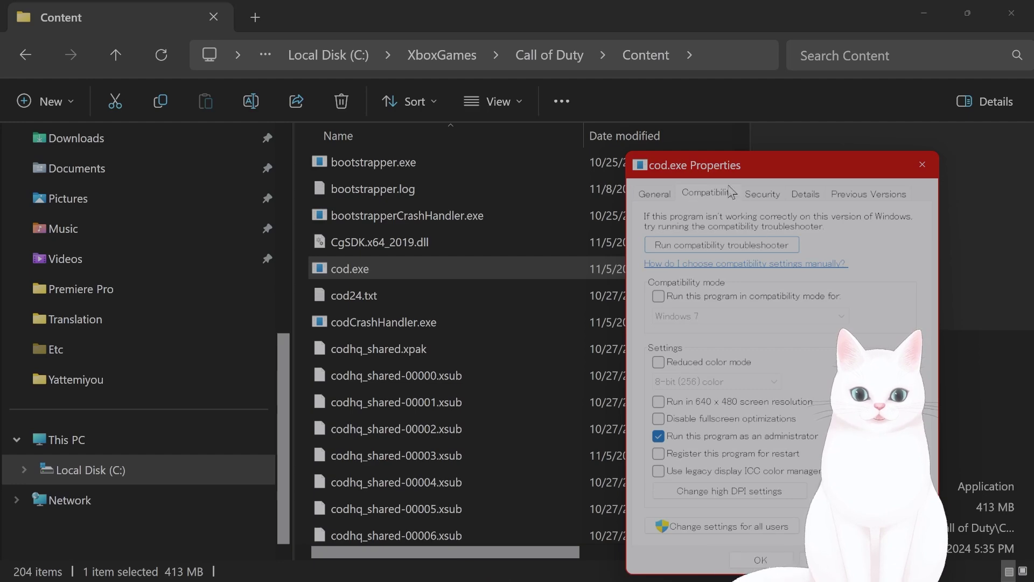
Leave the properties of cod.exe and view its option to run as administrator without launching the file
click(363, 256)
right_click(354, 267)
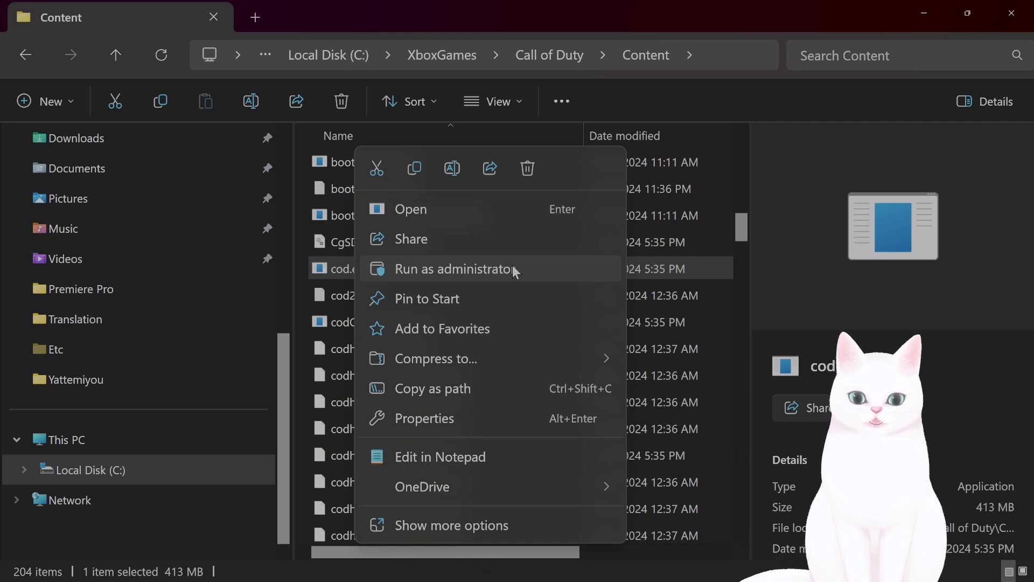
click(654, 270)
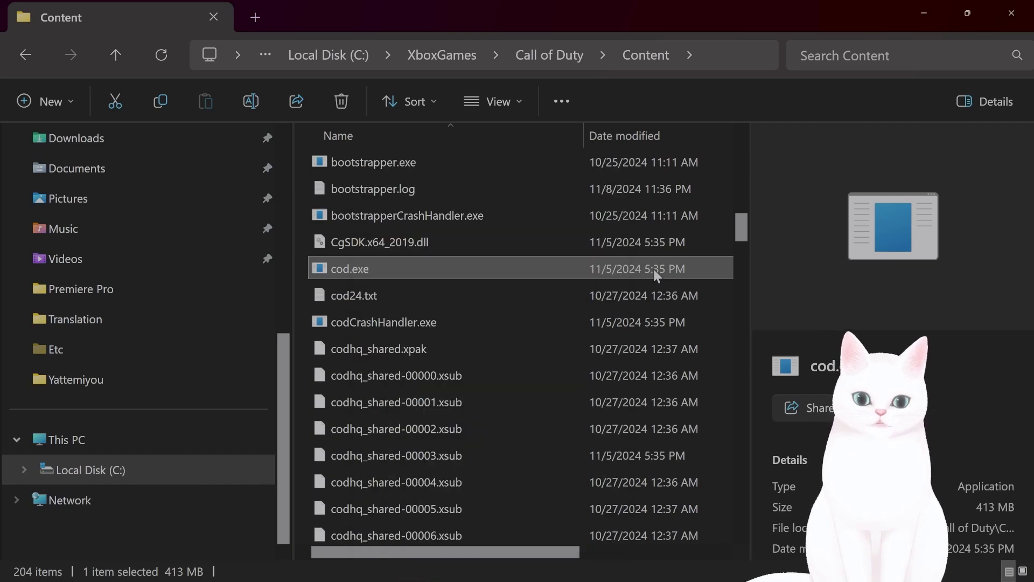
Minimize the file window, then close Call of Duty's management options and minimize the Xbox app
click(925, 14)
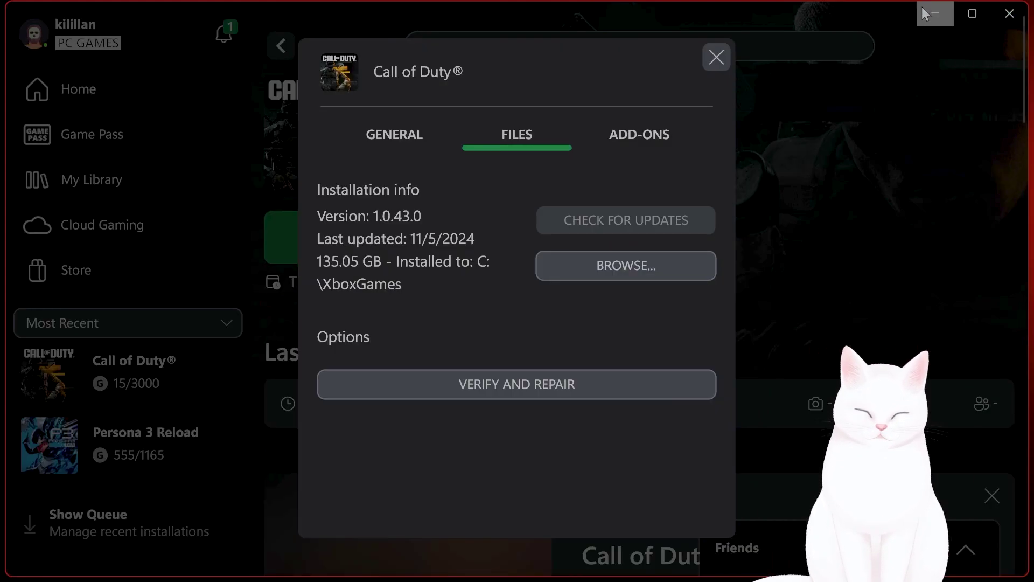
click(718, 56)
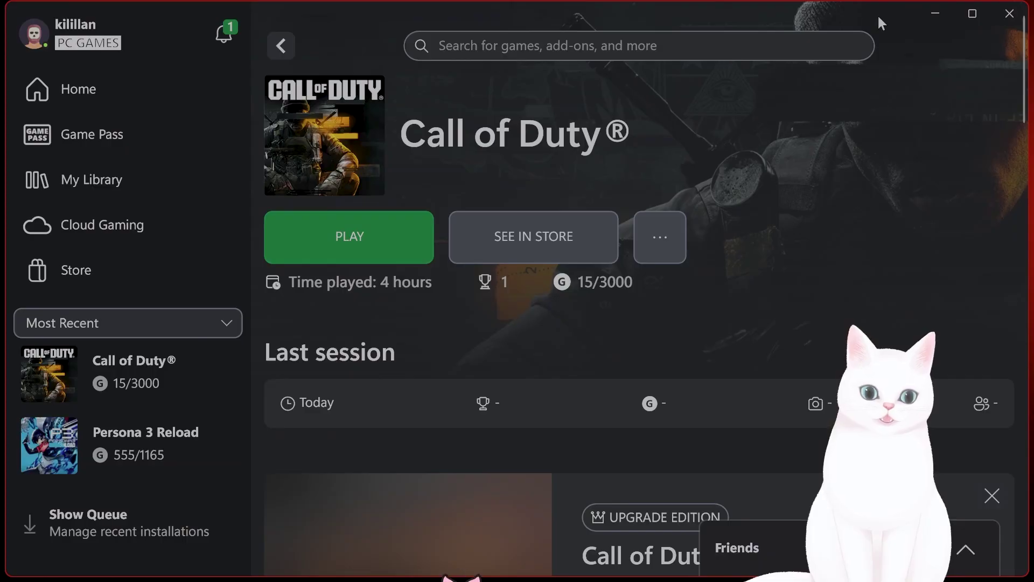
click(926, 14)
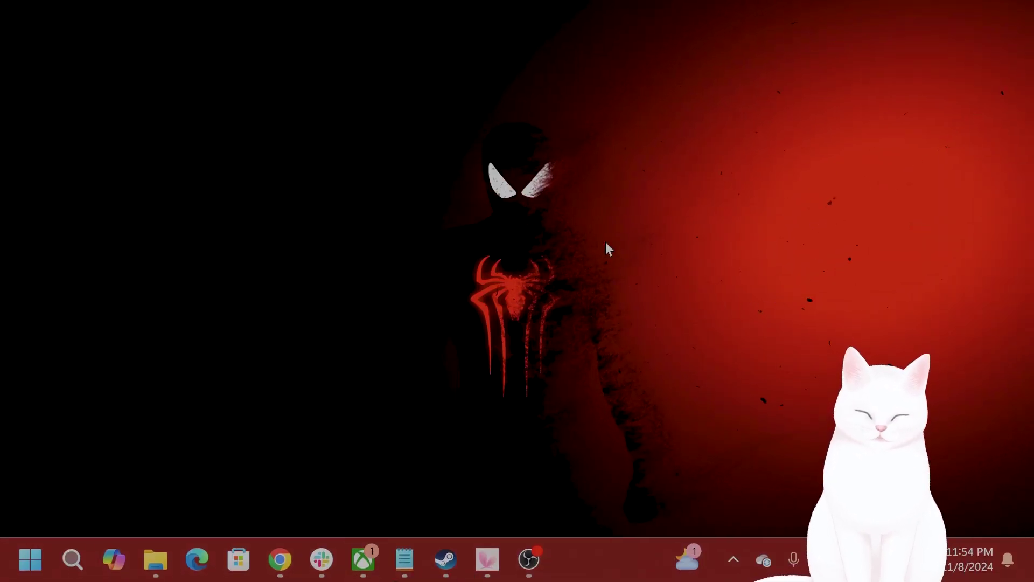
Switch to Notepad and highlight the atvi-randgrid_msstore path under REGISTRY EDITOR PATH for review
click(404, 559)
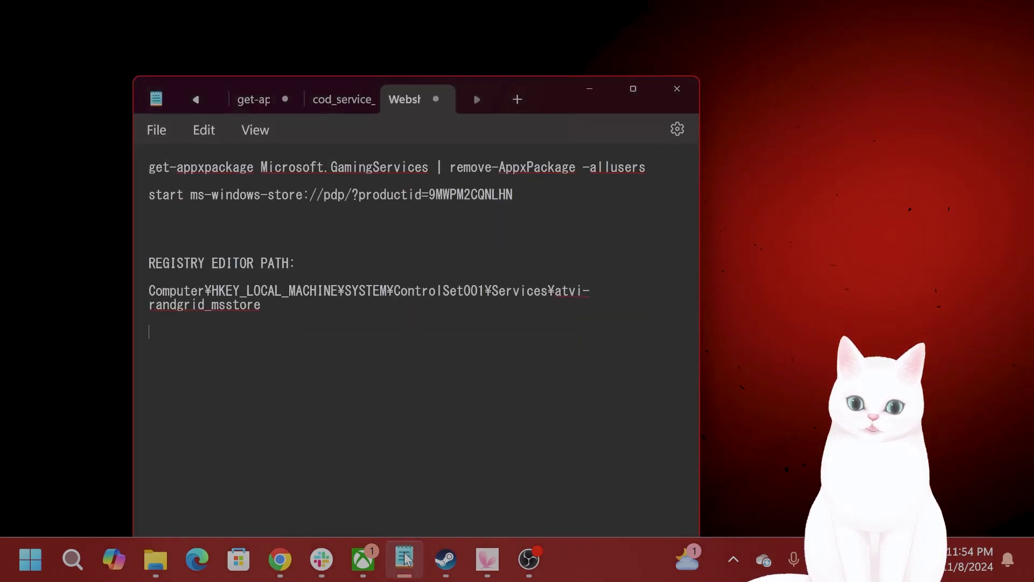
click(277, 317)
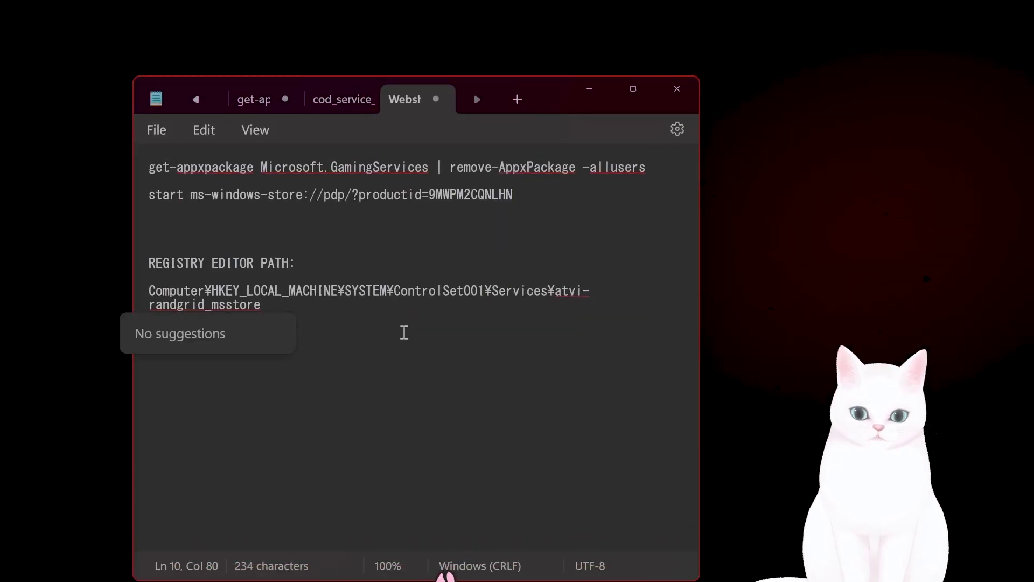
click(364, 325)
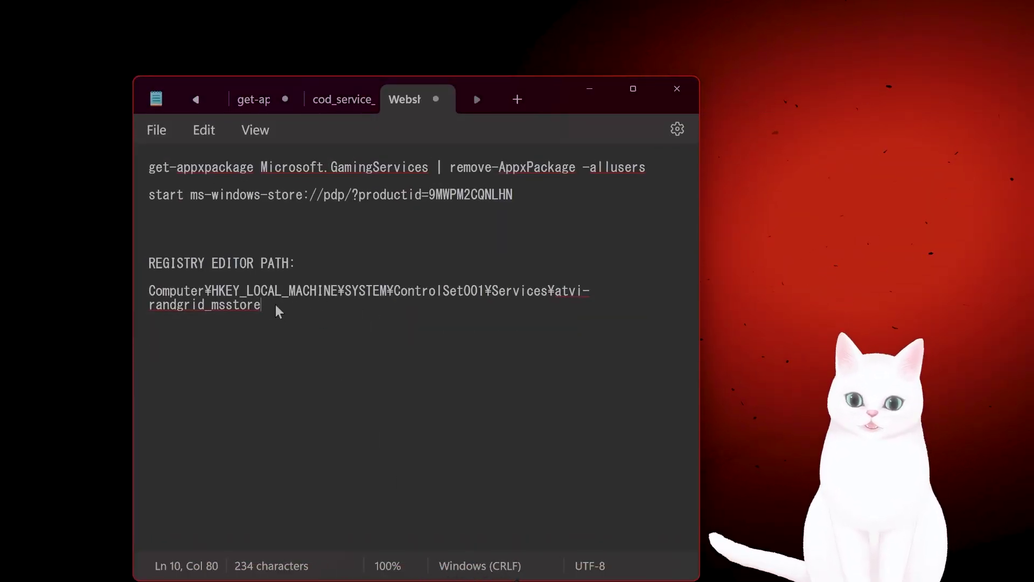
drag(277, 307, 146, 295)
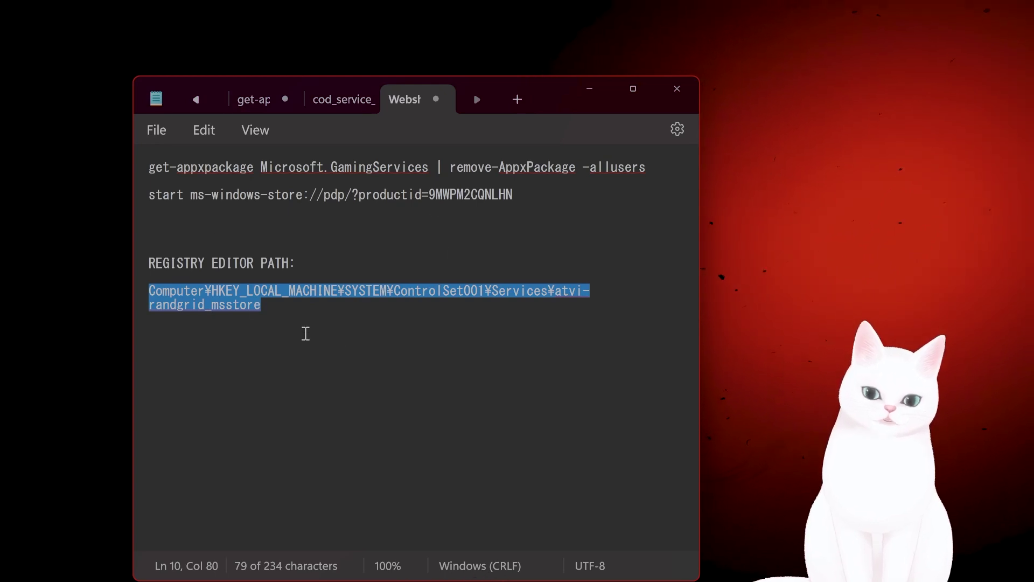
drag(274, 323, 148, 290)
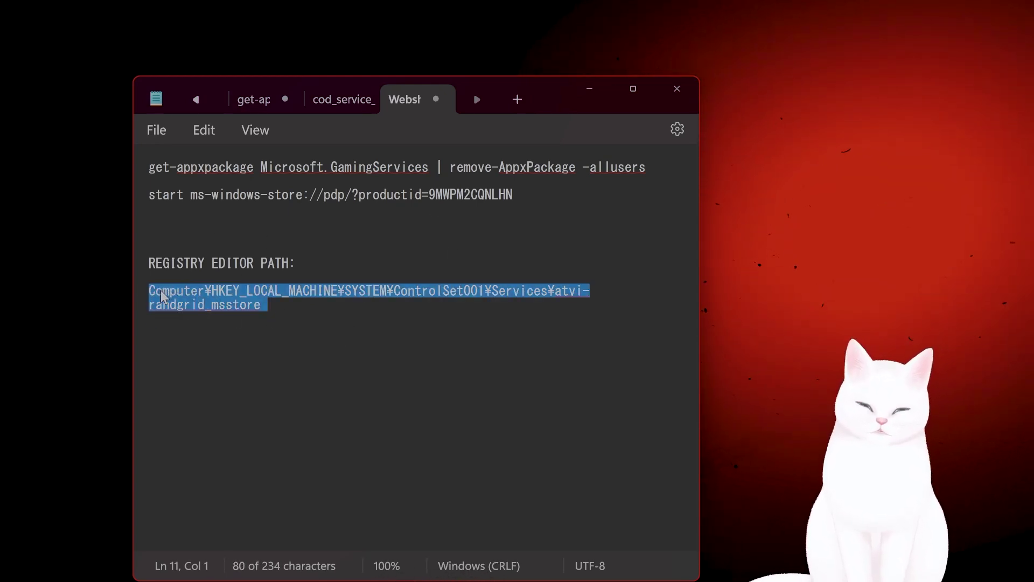
click(160, 404)
Find and open Registry Editor through Windows search, and select the AmdPPM key under Services
click(71, 560)
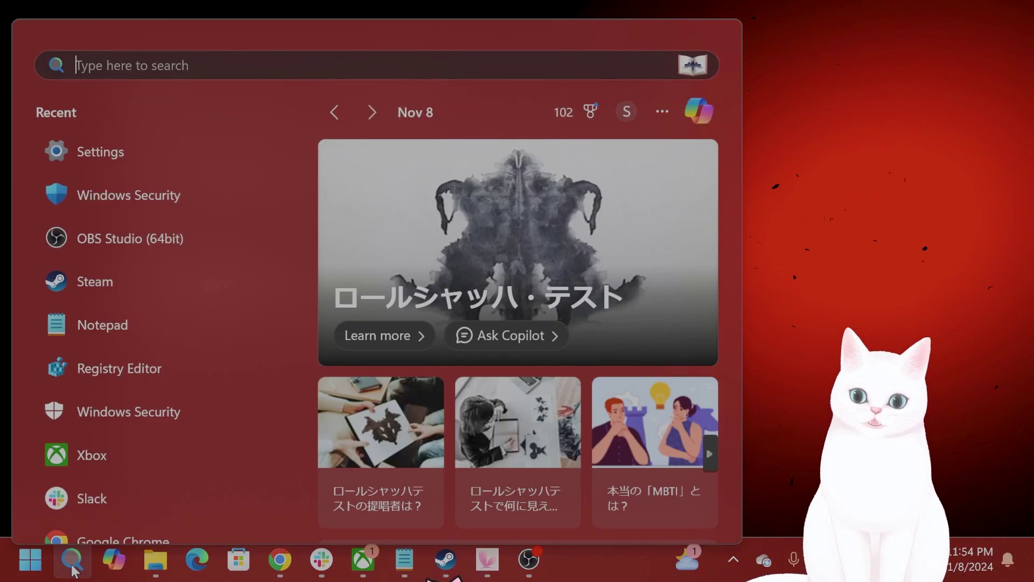
text(re)
click(173, 200)
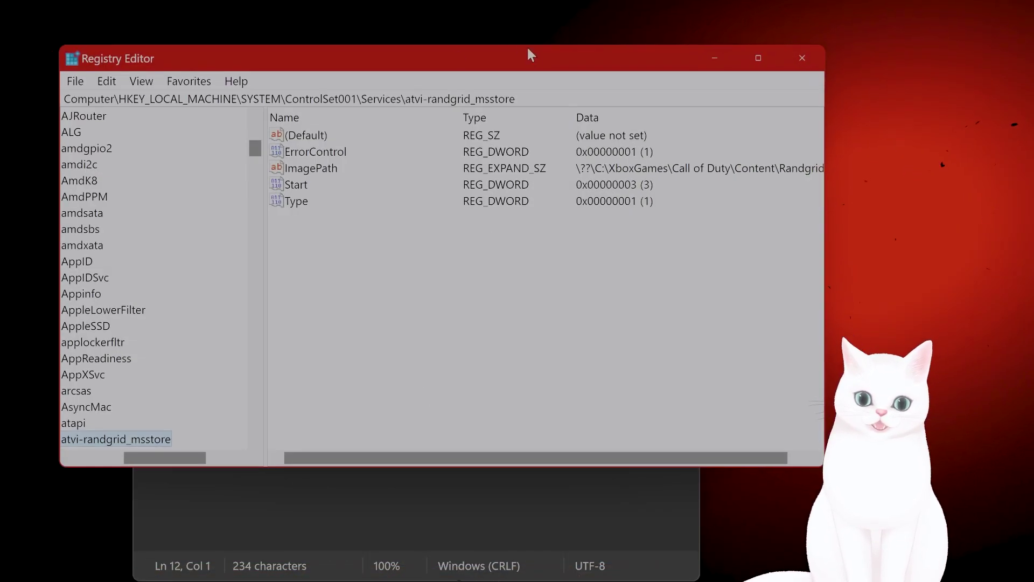
click(103, 198)
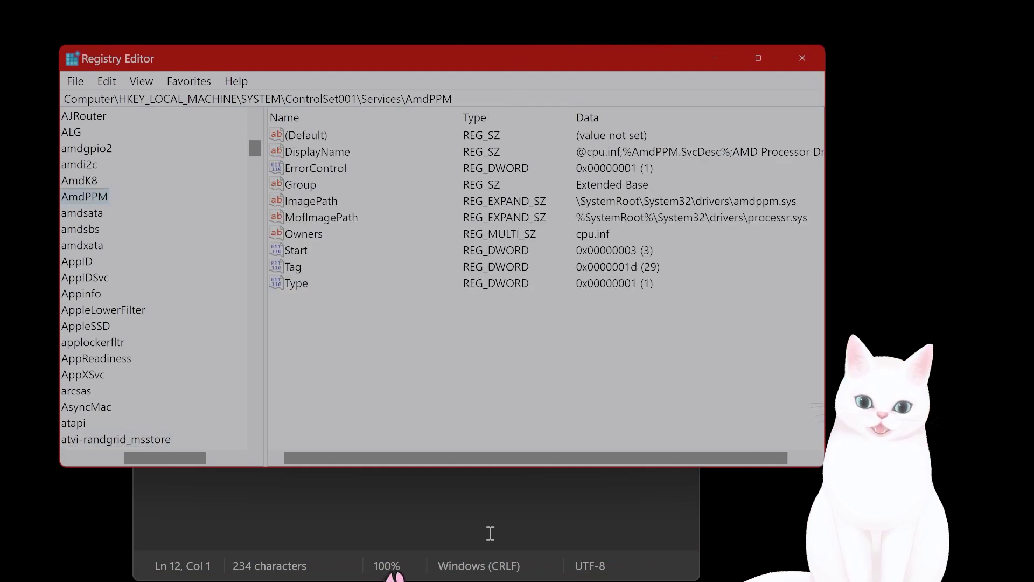
Copy the registry path from Notepad and go to Computer\HKEY_LOCAL_MACHINE\SYSTEM\ControlSet001\Services\atvi-randgrid_msstore in Registry Editor
click(490, 533)
drag(309, 341, 149, 291)
click(263, 350)
drag(261, 305, 149, 291)
click(623, 50)
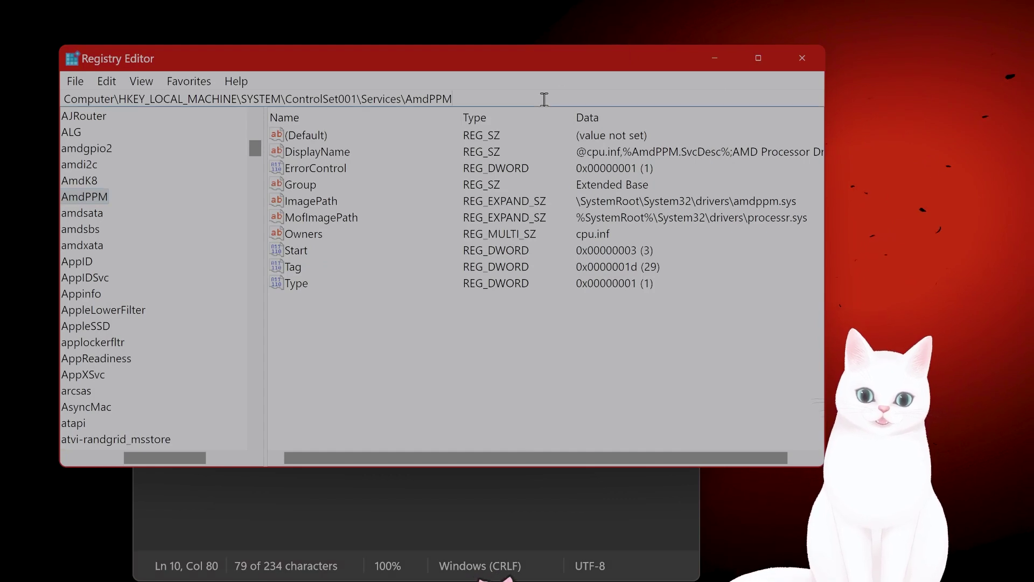
drag(544, 99, 14, 109)
text(Computer\HKEY_LOCAL_MACHINE\SYSTEM\ControlSet001\Services\atvi-randgrid_msstore)
key(Return)
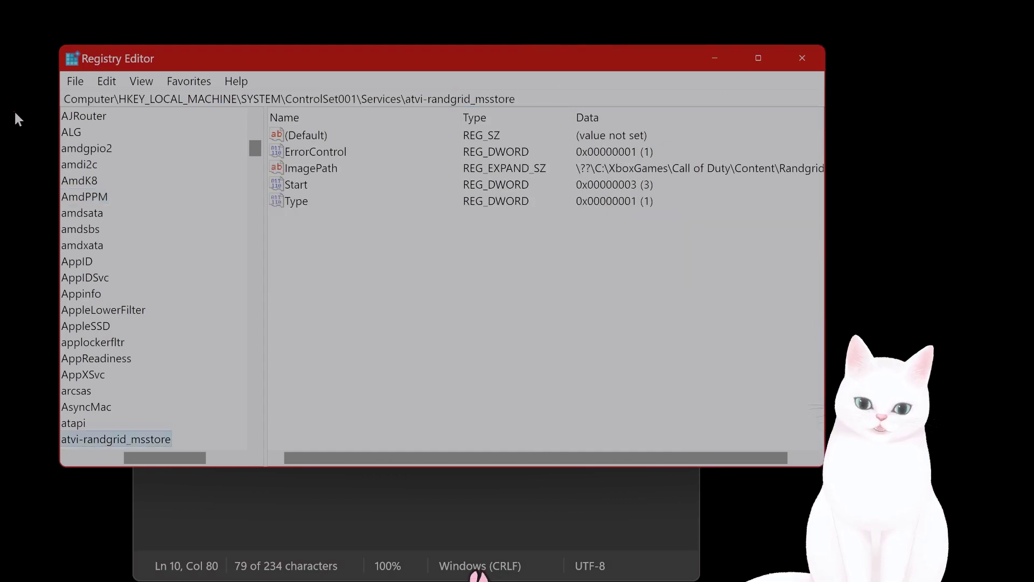
Permanently delete the ImagePath value from the atvi-randgrid_msstore key and close Registry Editor
drag(423, 61, 462, 57)
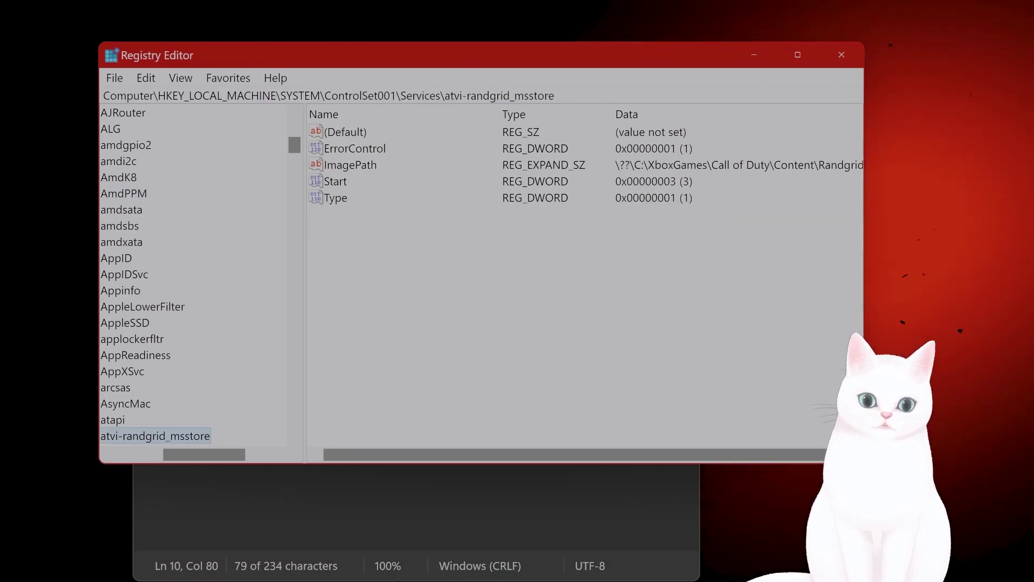
drag(864, 462, 926, 536)
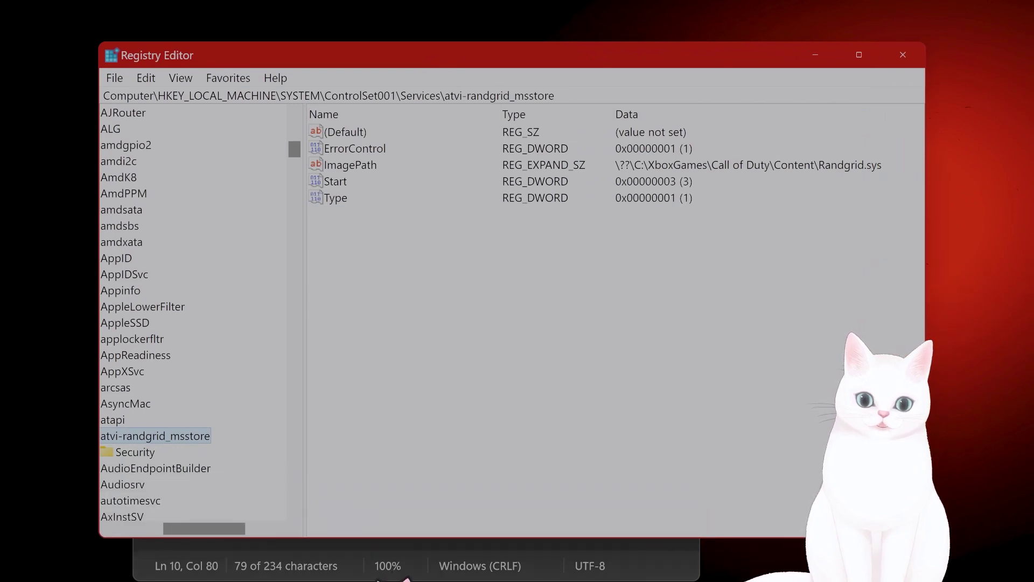
click(356, 164)
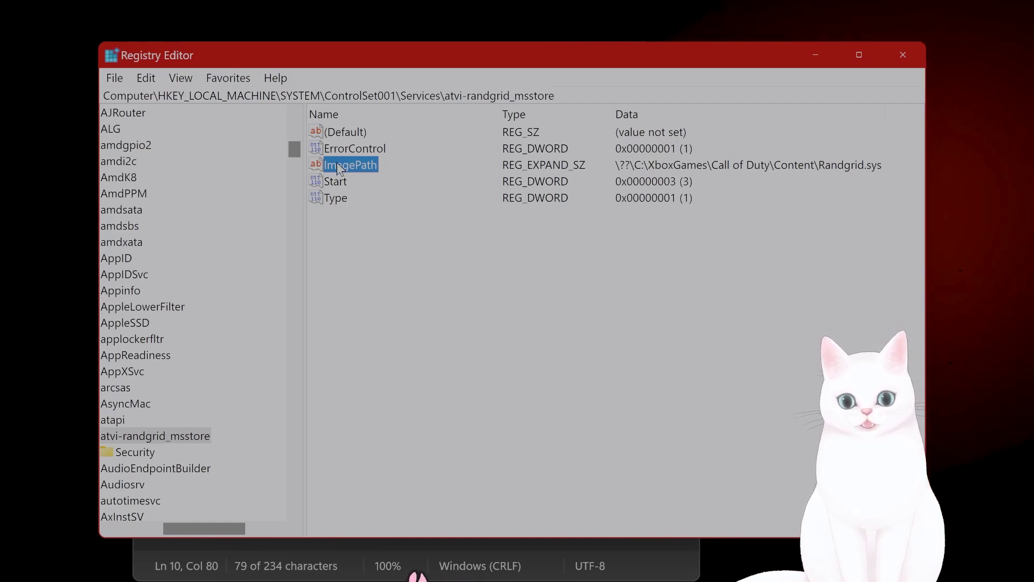
right_click(338, 164)
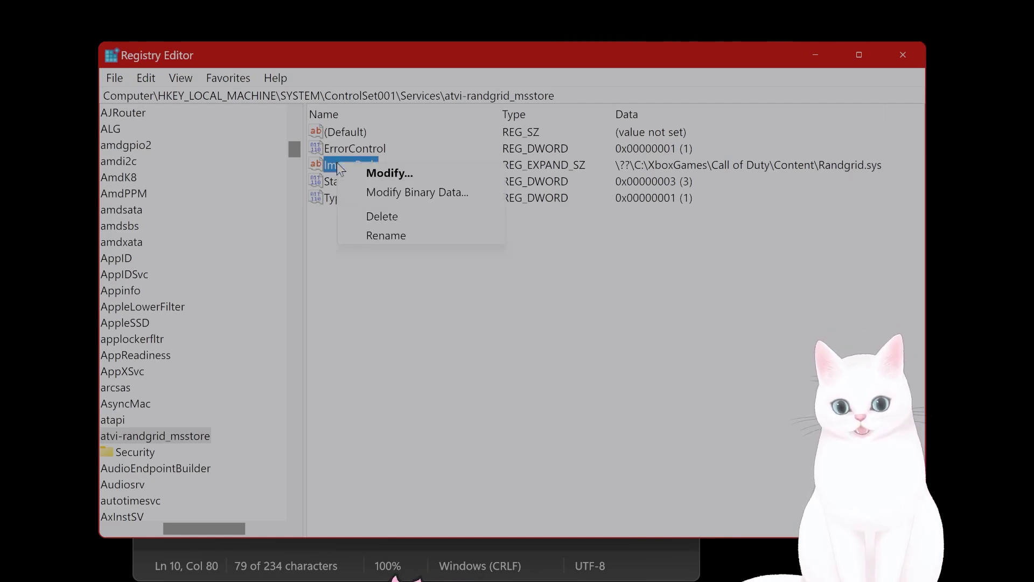
click(386, 216)
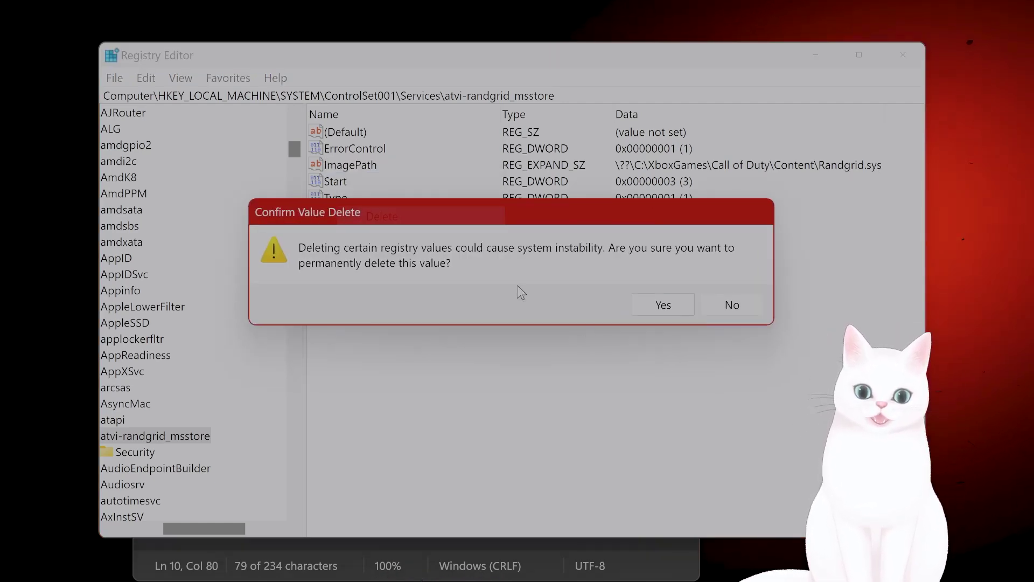
click(673, 310)
click(902, 56)
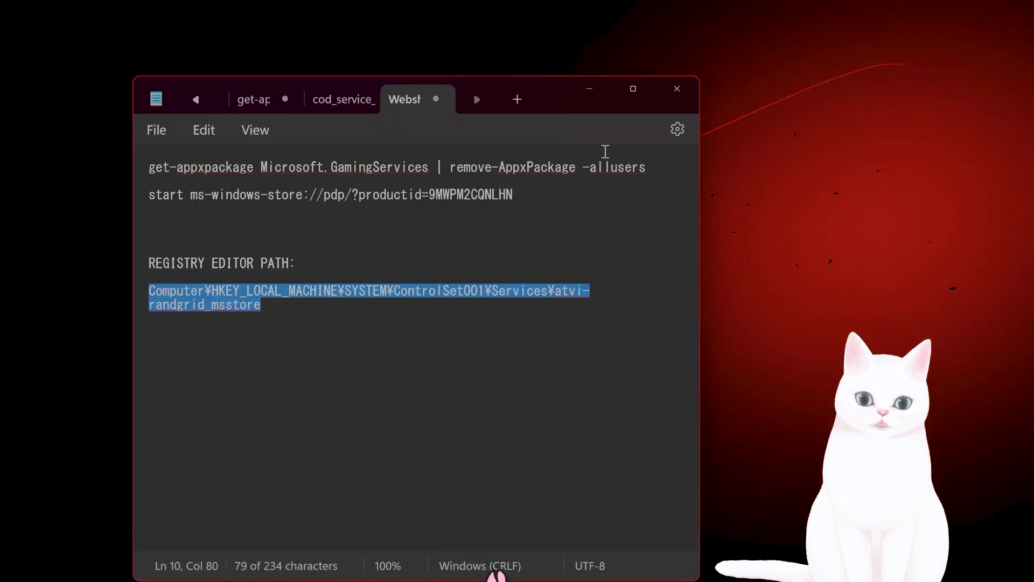
Switch to the Xbox app and test launching Call of Duty, dismissing the error dialog and minimizing the app
mouse_move(399, 579)
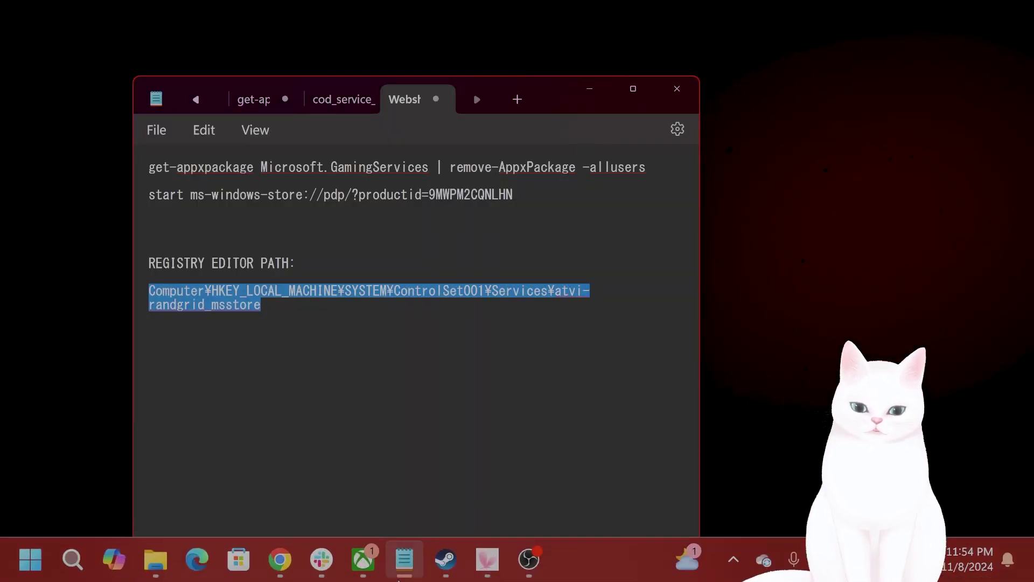
click(363, 560)
click(409, 247)
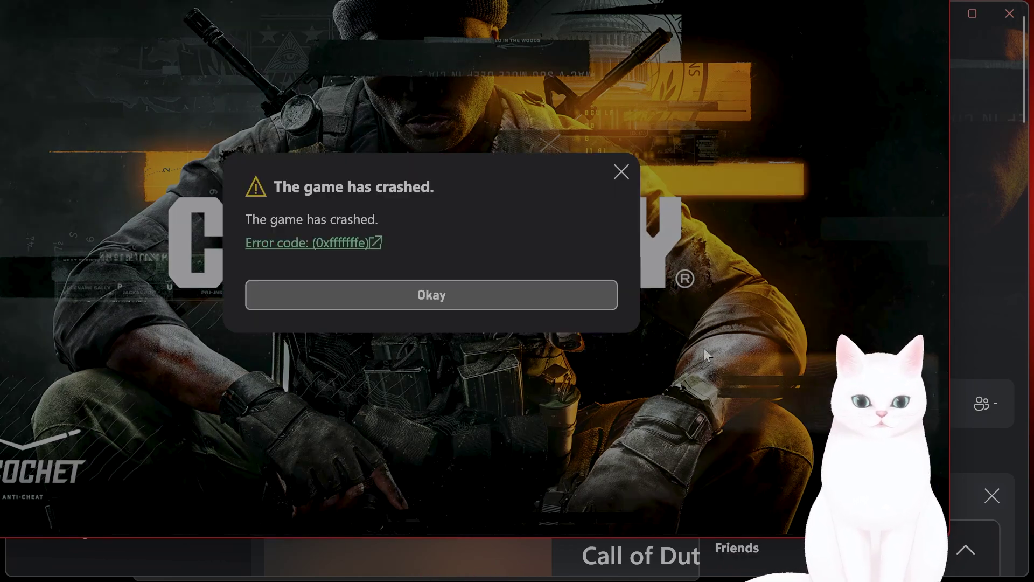
click(455, 295)
click(935, 14)
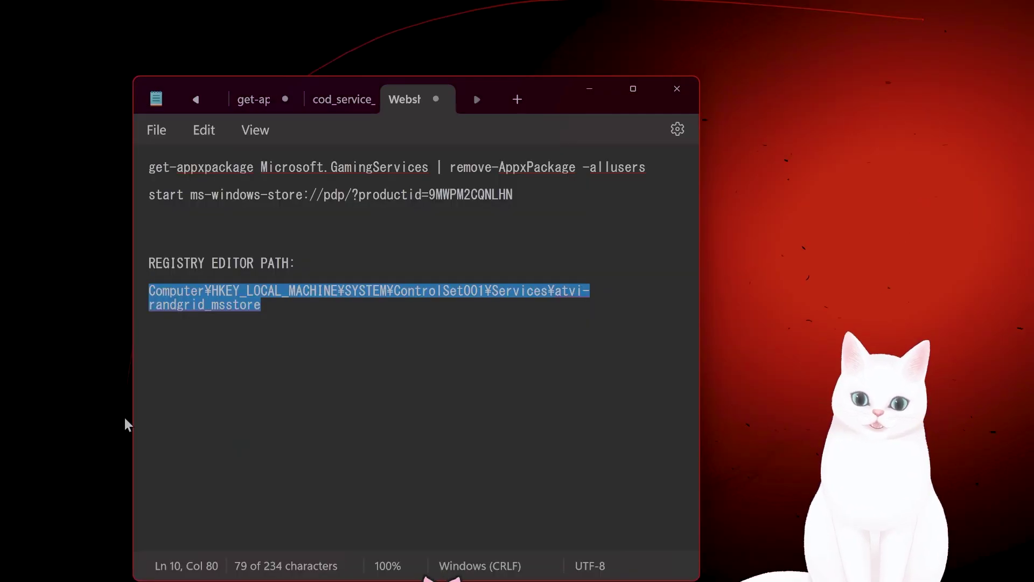
Open Windows Settings and show the Terminate and Reset sections in the advanced options of the installed app Call of Duty
click(60, 576)
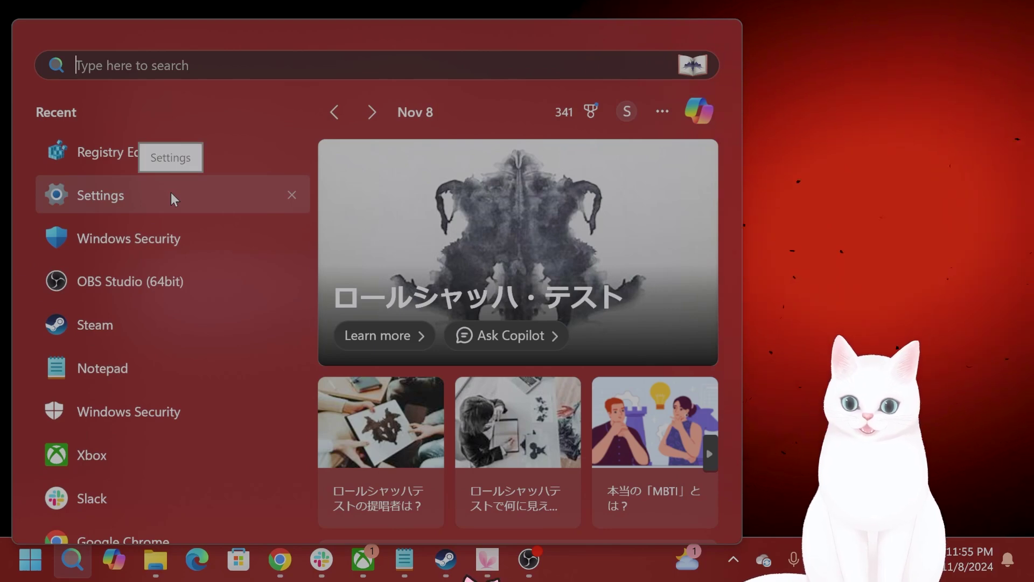
click(171, 195)
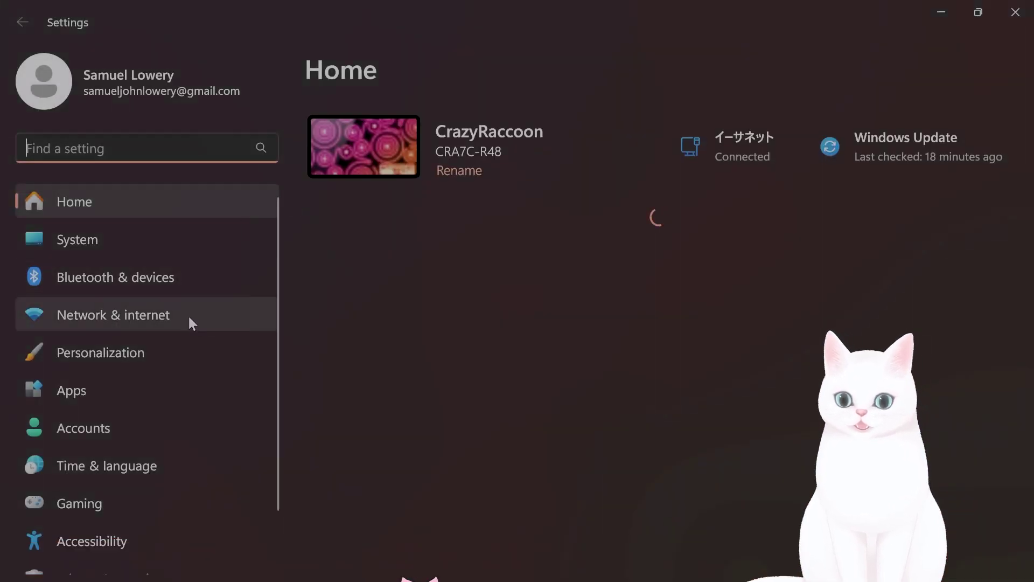
click(180, 390)
click(534, 159)
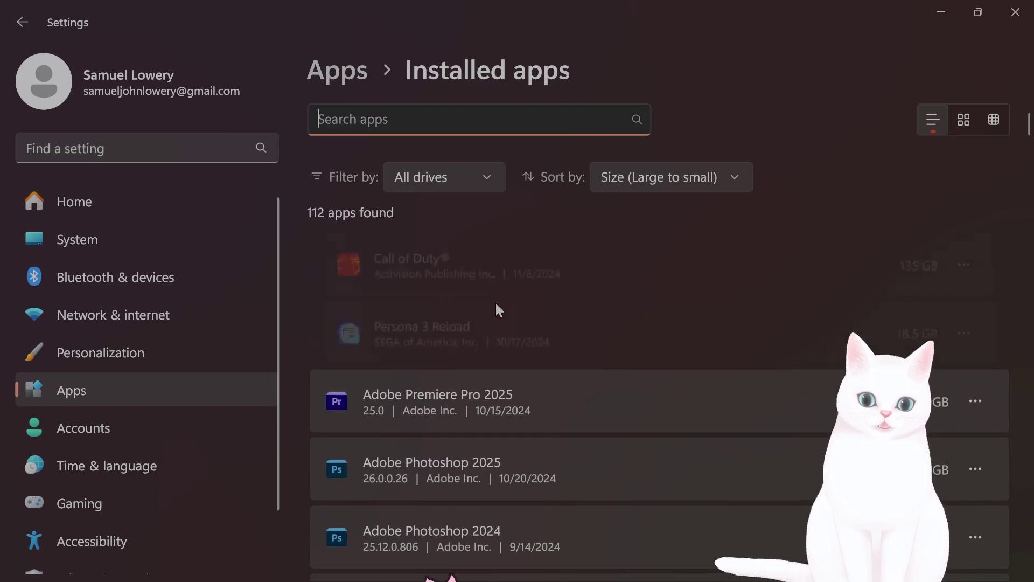
click(982, 265)
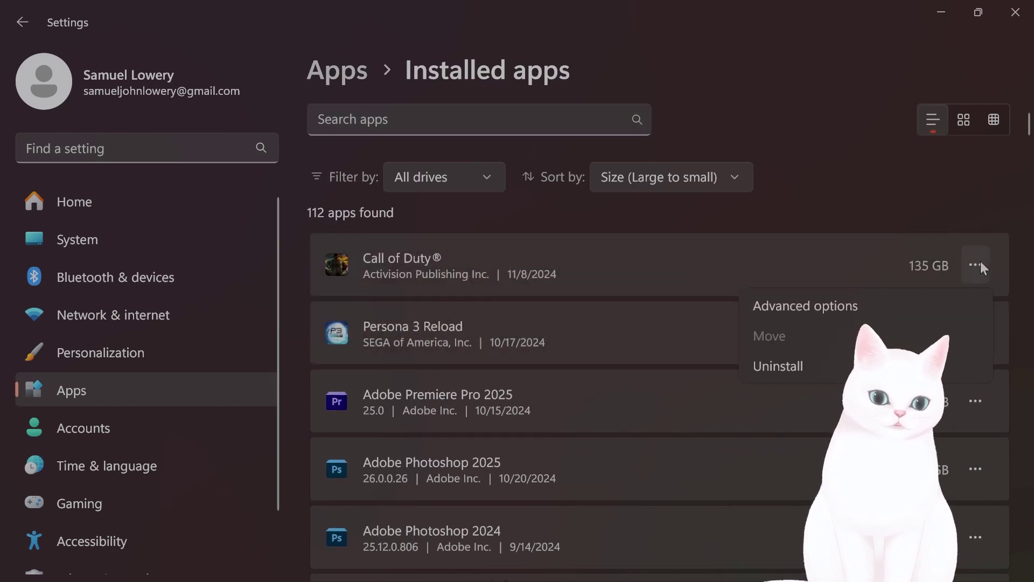
click(836, 305)
scroll(587, 302, down, 7)
scroll(606, 300, down, 5)
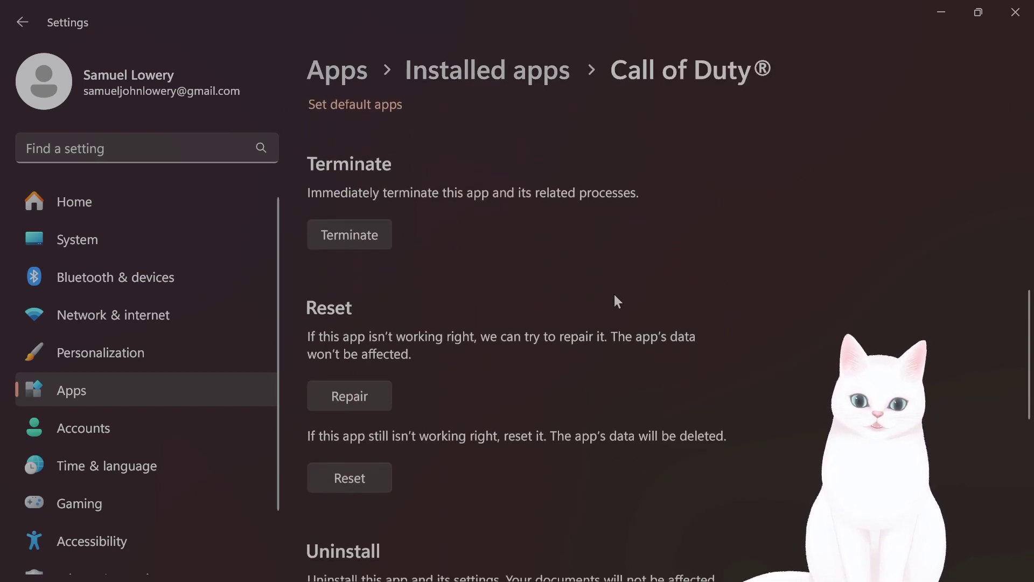
Run Repair and then Reset on Call of Duty
click(347, 310)
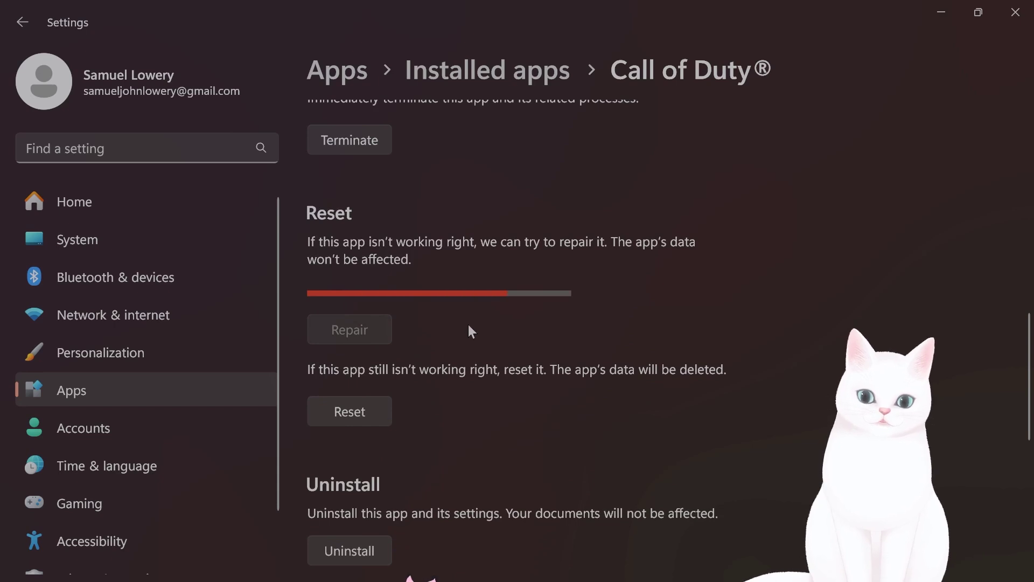
click(362, 383)
click(434, 333)
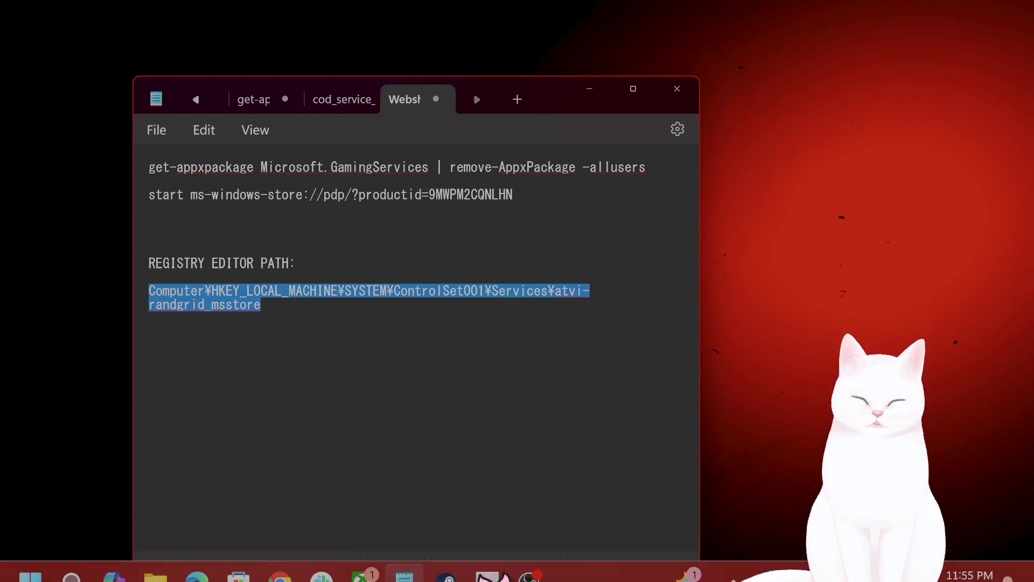
Switch to the Xbox app, bring up the uninstall confirmation for Call of Duty, and decline it
click(363, 559)
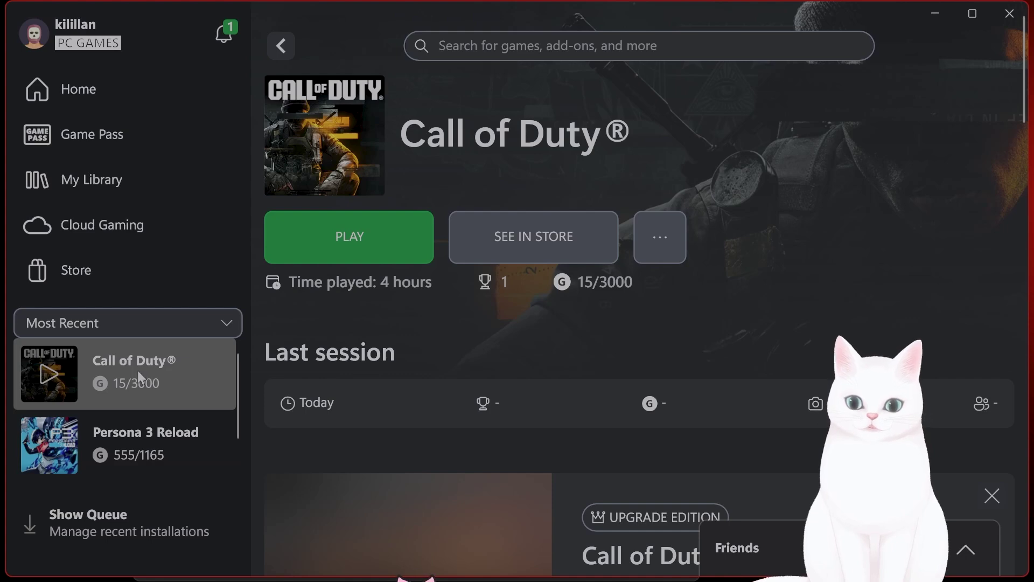
right_click(151, 359)
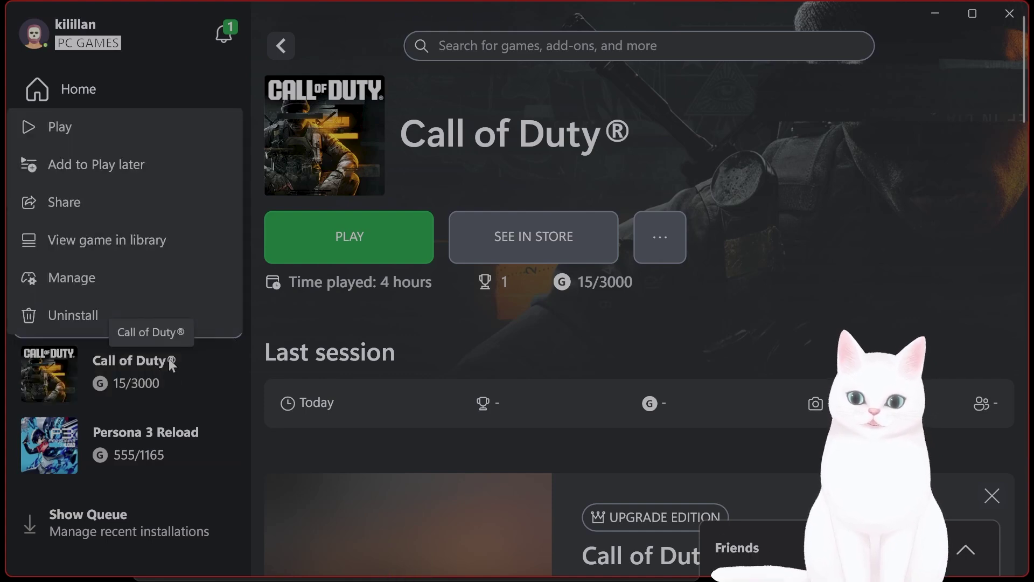
click(186, 326)
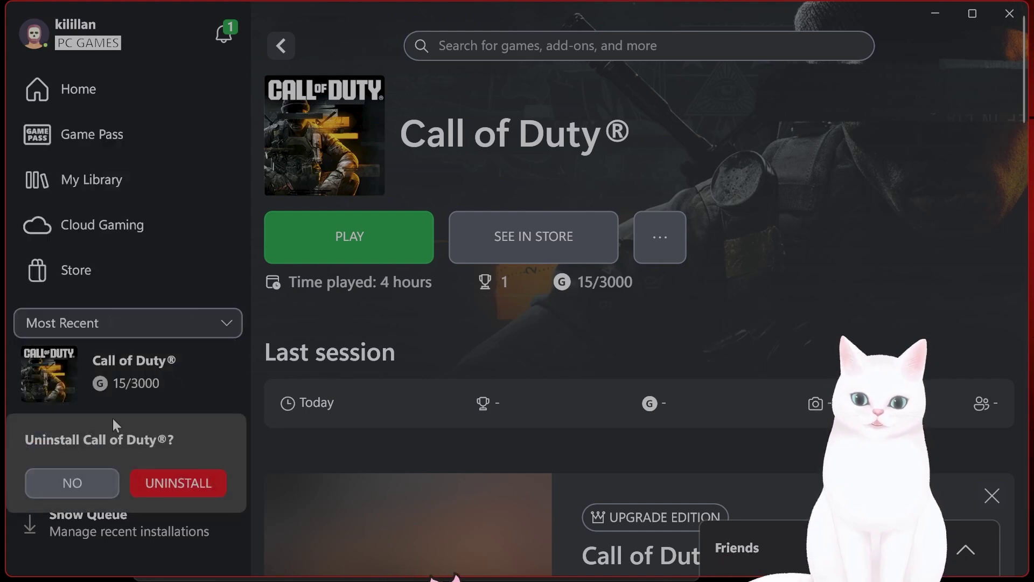
click(87, 481)
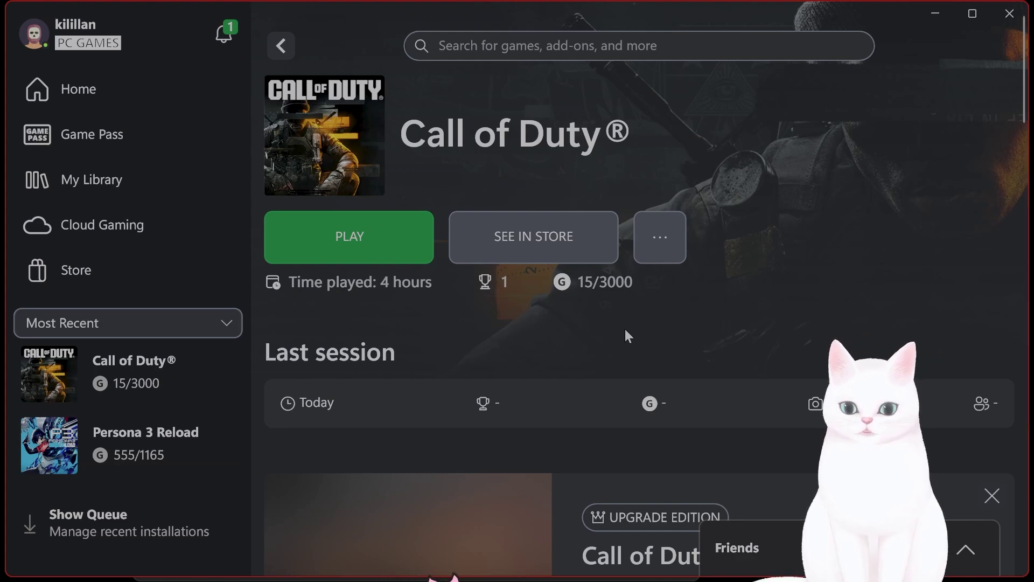
Show the Verify and Repair option among Call of Duty's file management settings, close the dialog and minimize the Xbox app
right_click(177, 373)
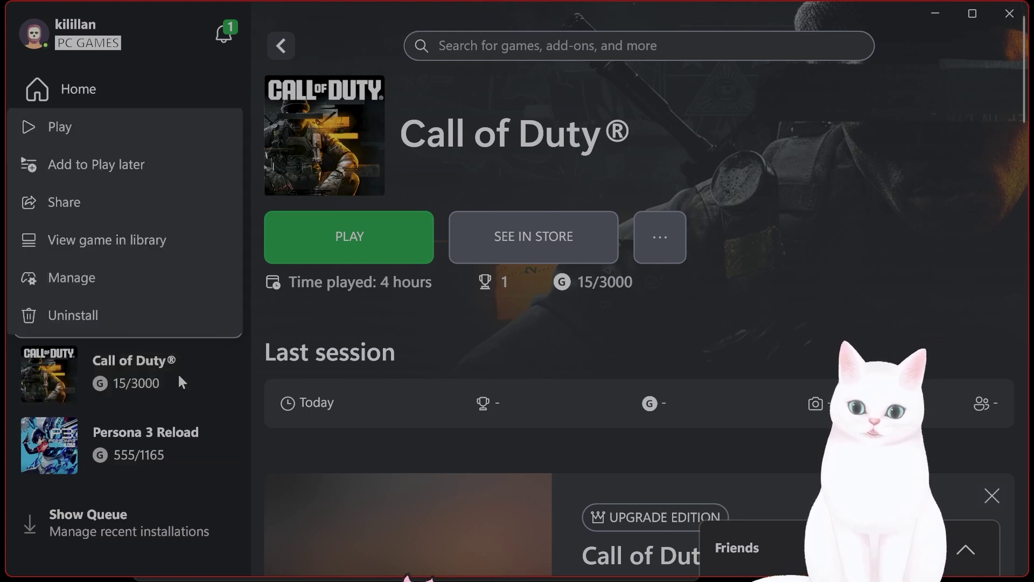
click(162, 280)
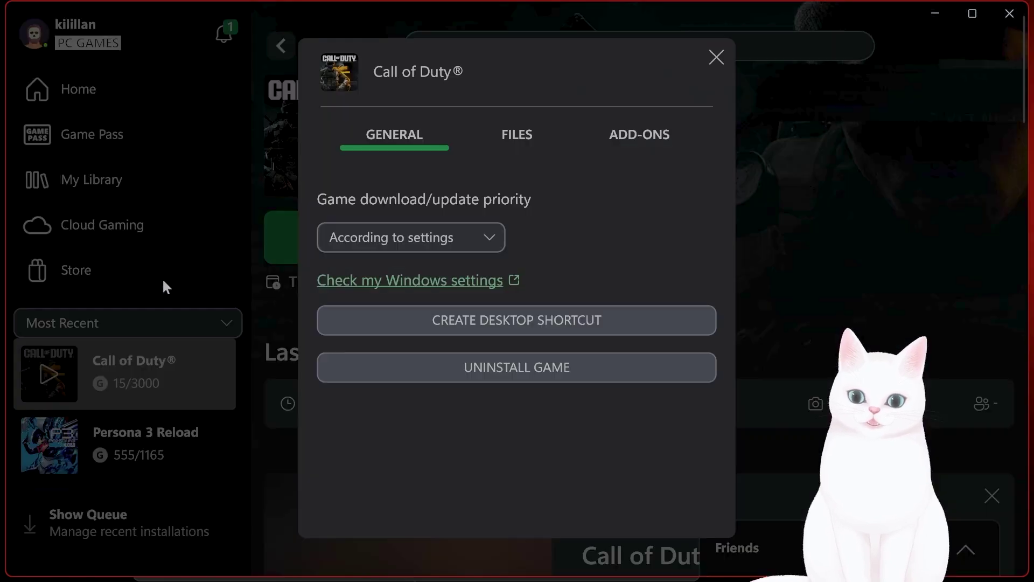
click(519, 135)
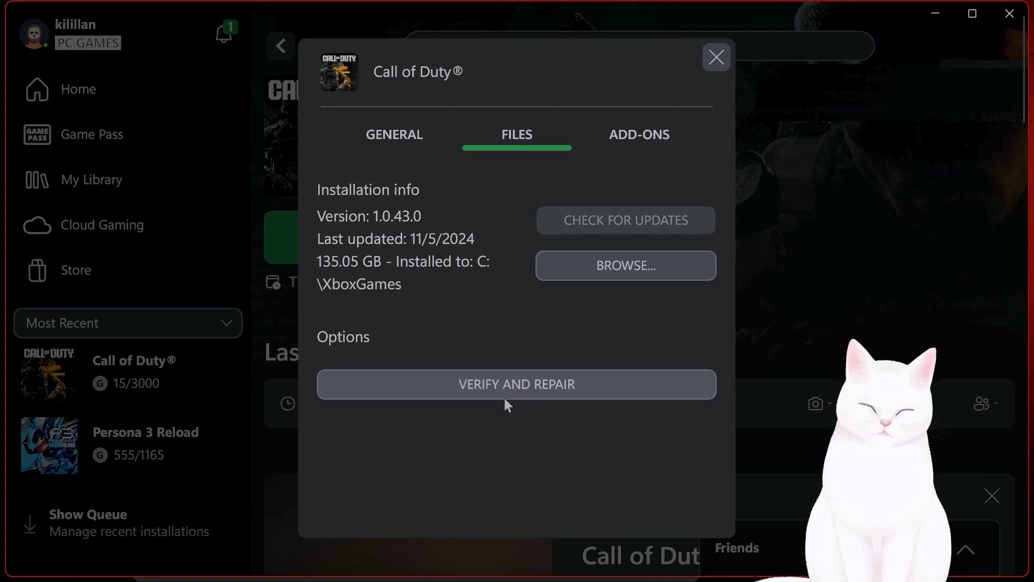
click(717, 57)
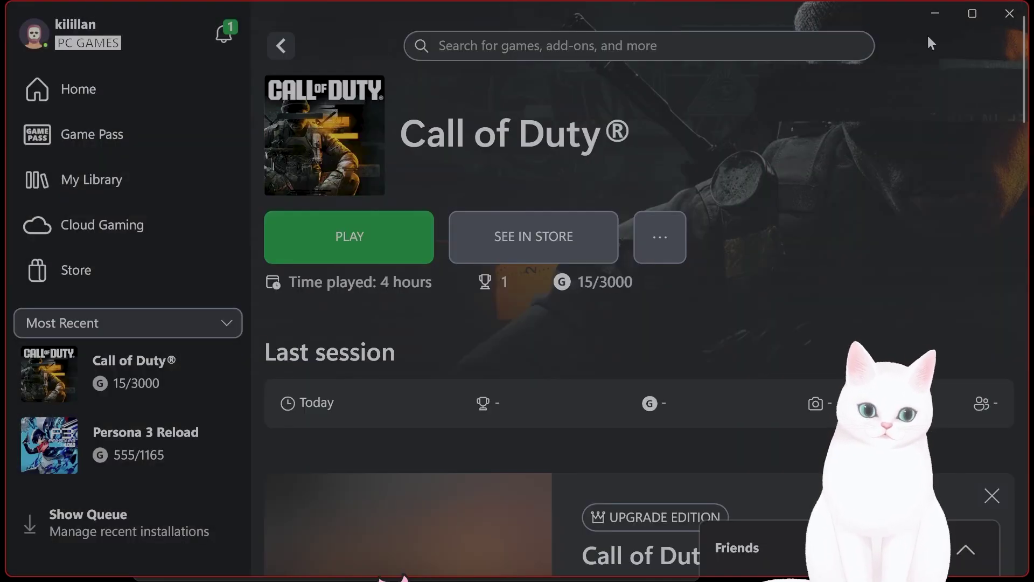
click(935, 14)
Copy the line "get-appxpackage Microsoft.GamingServices | remove-AppxPackage -allusers" from the Notepad notes
click(507, 243)
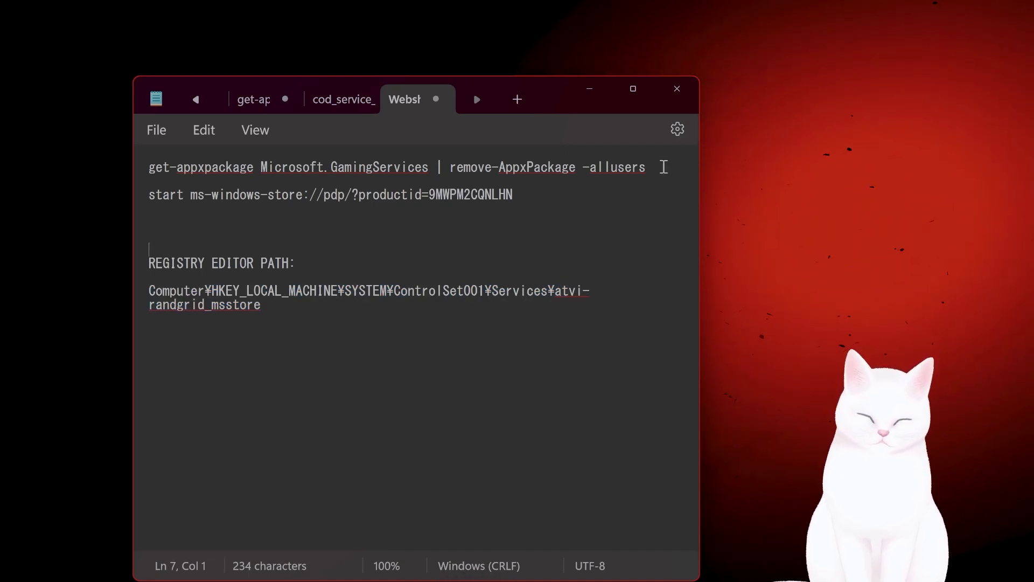
click(663, 167)
drag(654, 169, 135, 168)
key(ctrl+c)
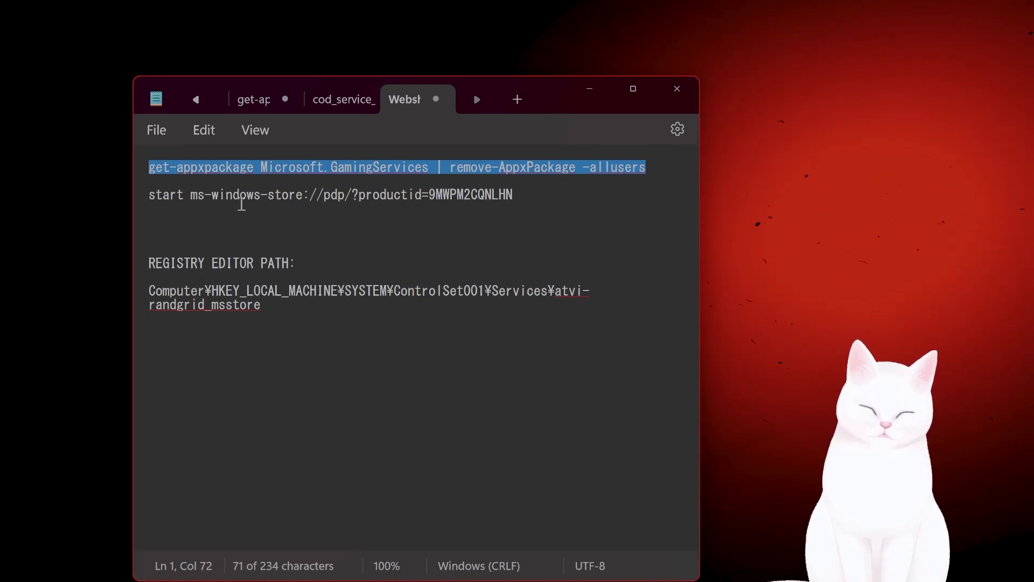
click(347, 266)
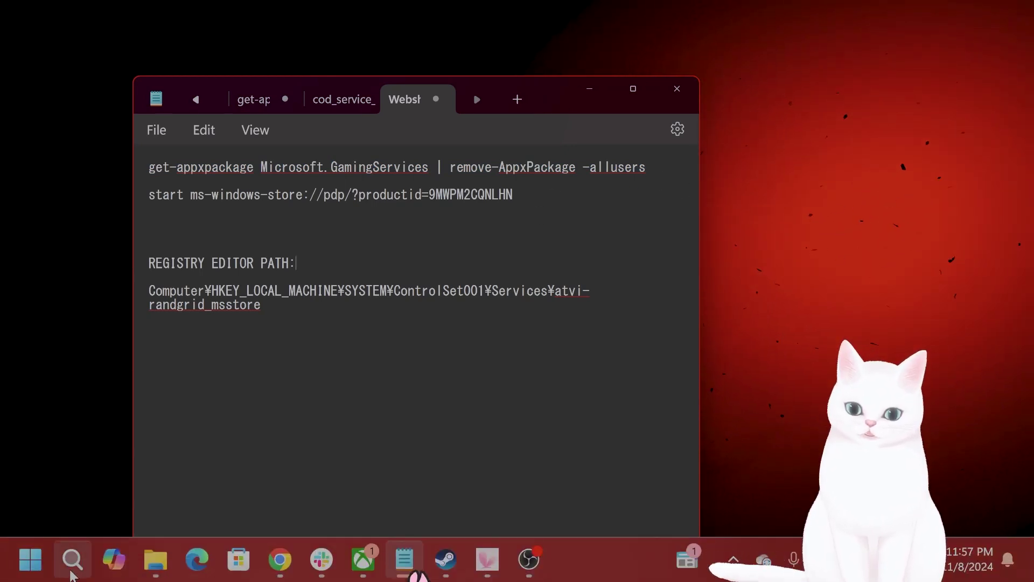
Open Windows PowerShell as administrator and run the copied command that removes Microsoft.GamingServices for all users
click(73, 570)
text(power)
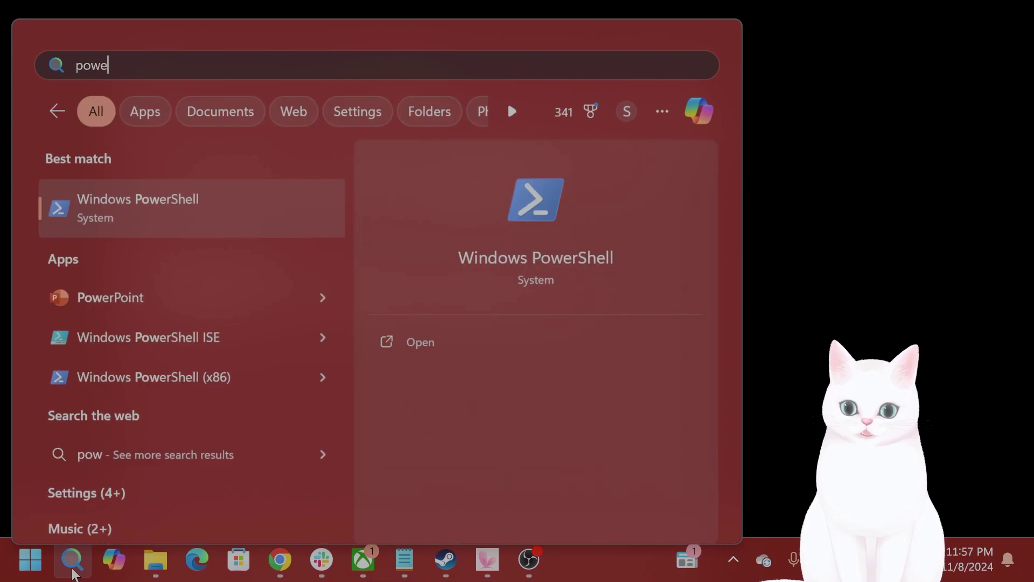
right_click(146, 213)
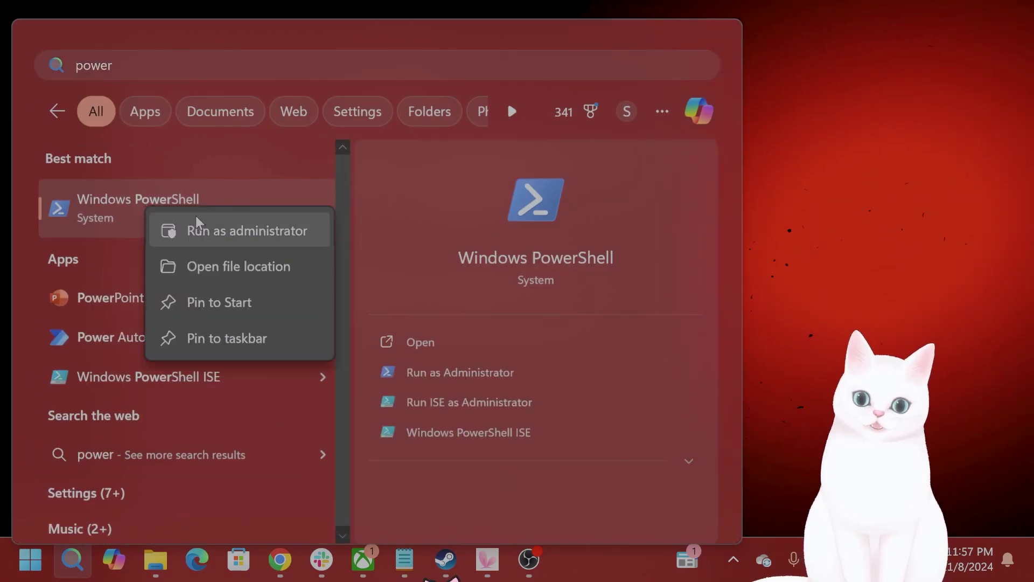
click(222, 232)
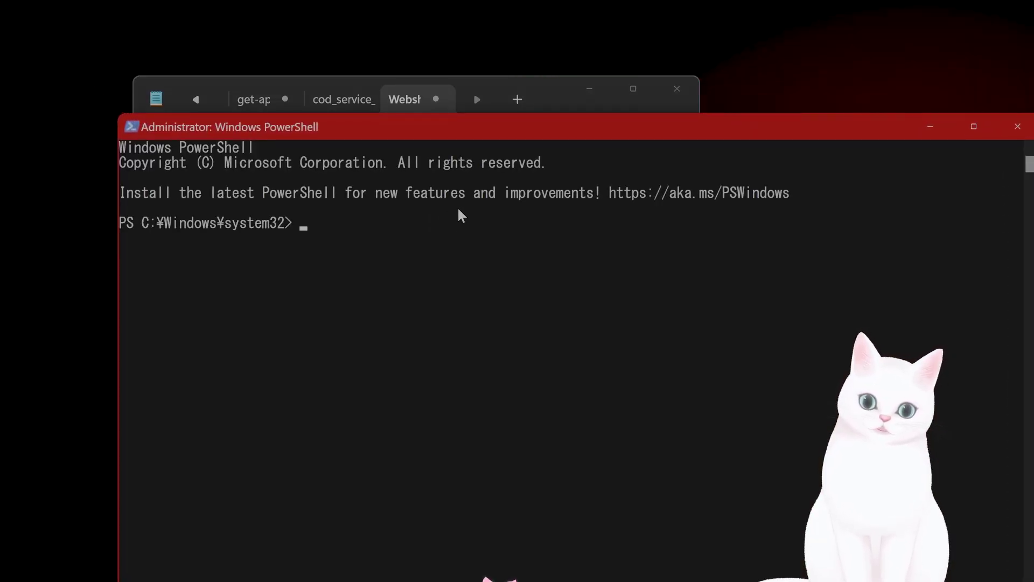
right_click(458, 208)
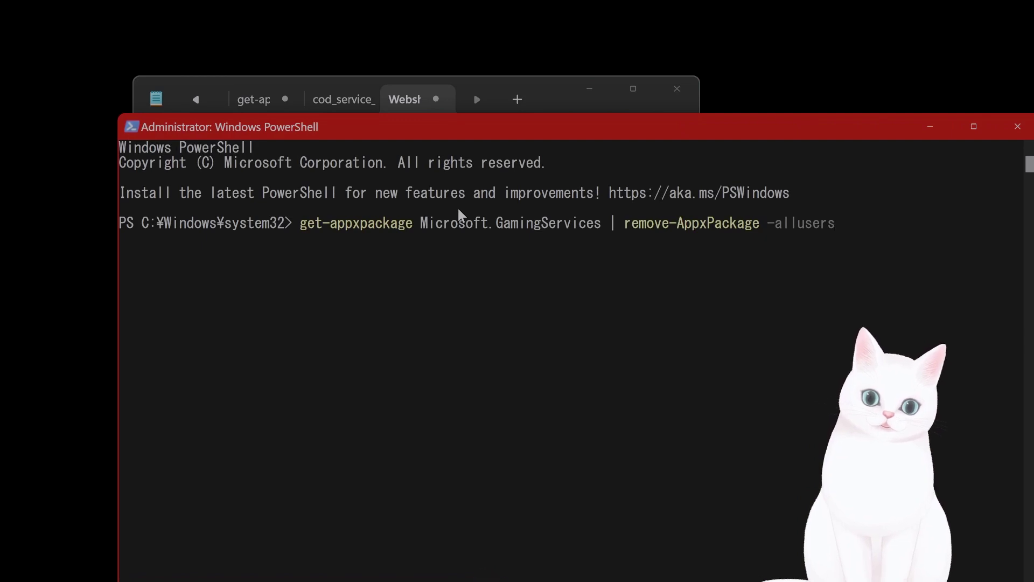
key(Return)
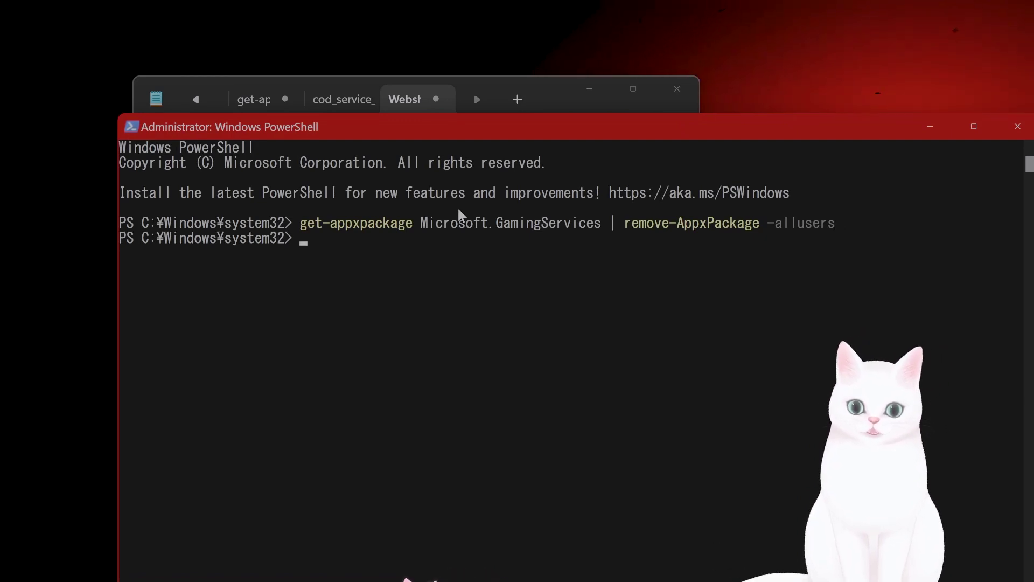
Copy "start ms-windows-store://pdp/?productid=9MWPM2CQNLHN" from the notes, run it in PowerShell to show the Gaming Services store page, and close the Store
click(534, 84)
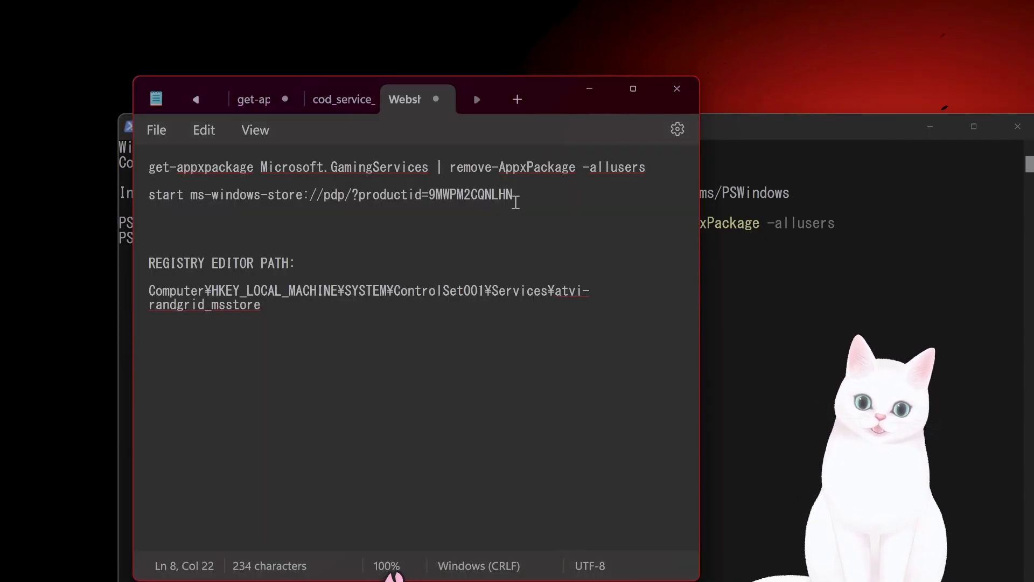
drag(150, 195, 515, 195)
click(865, 168)
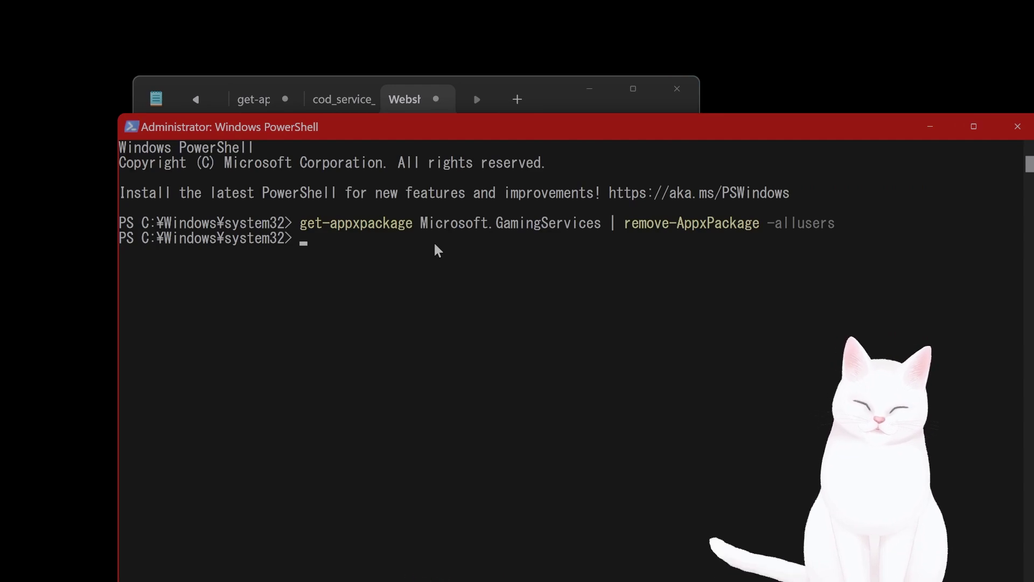
text(start ms-windows-store://pdp/?productid=9MWPM2CQNLHN)
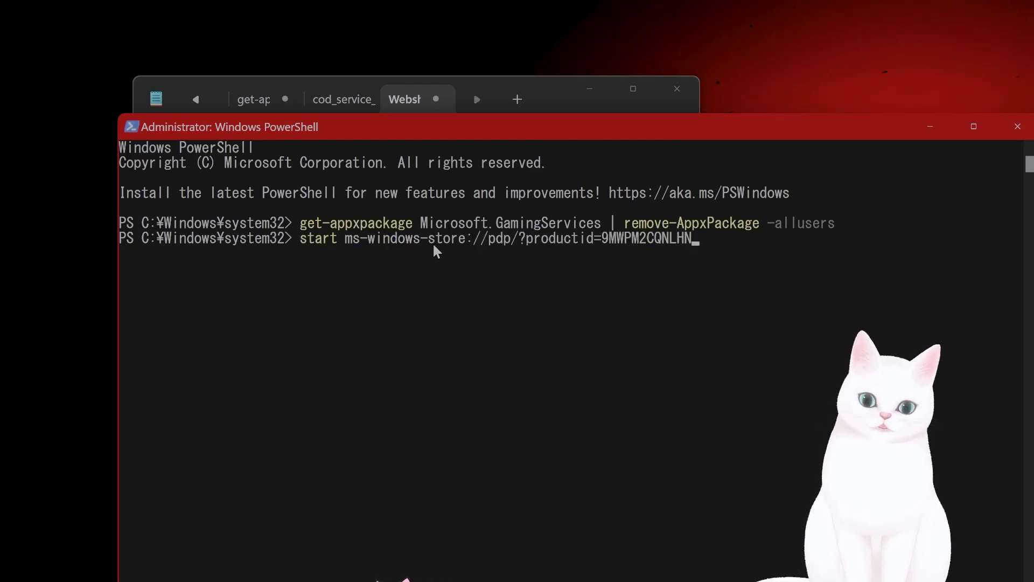
key(Return)
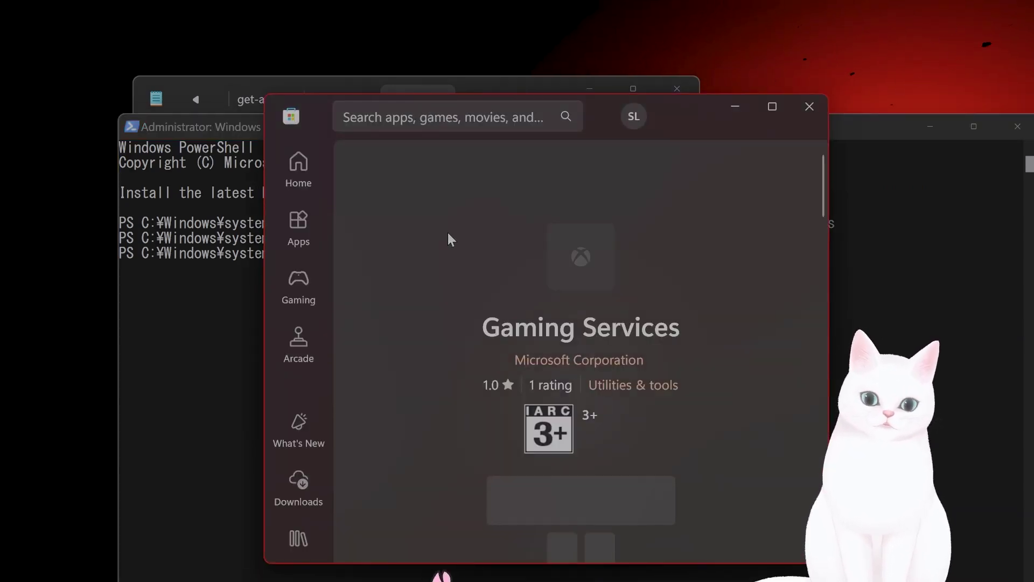
click(809, 106)
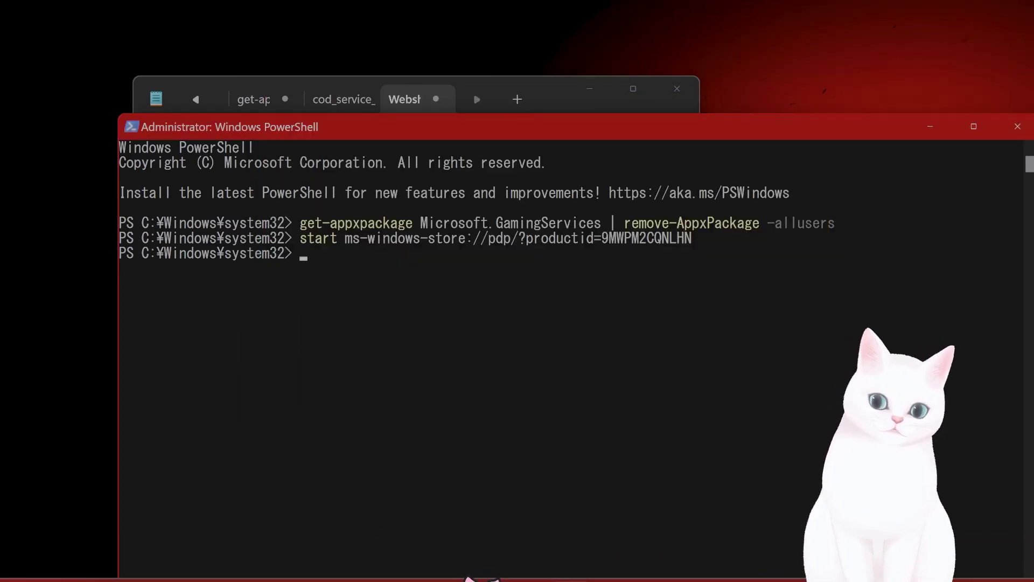
Switch to the Xbox app, close it without updating, and relaunch it through Windows search
click(376, 568)
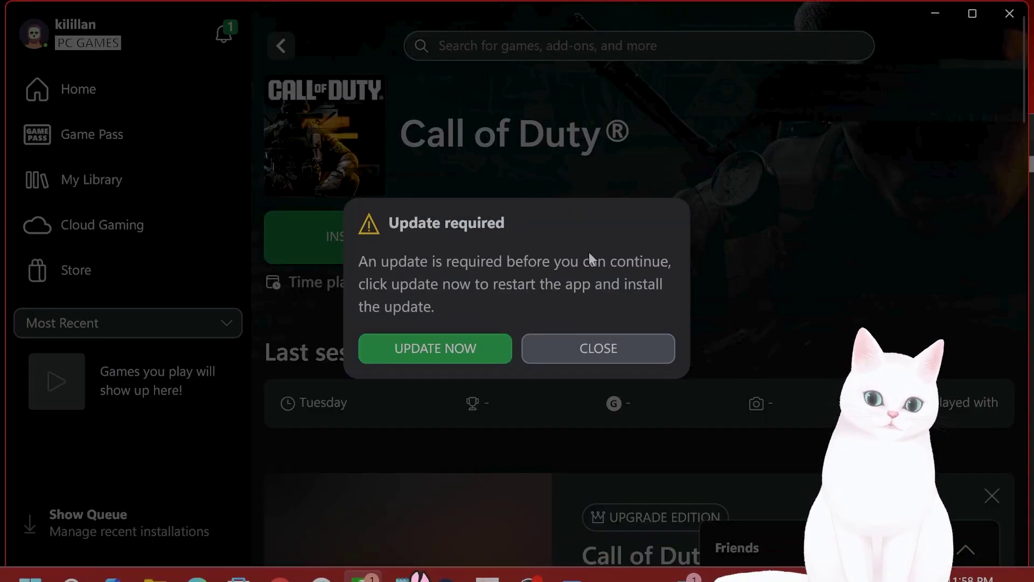
click(594, 355)
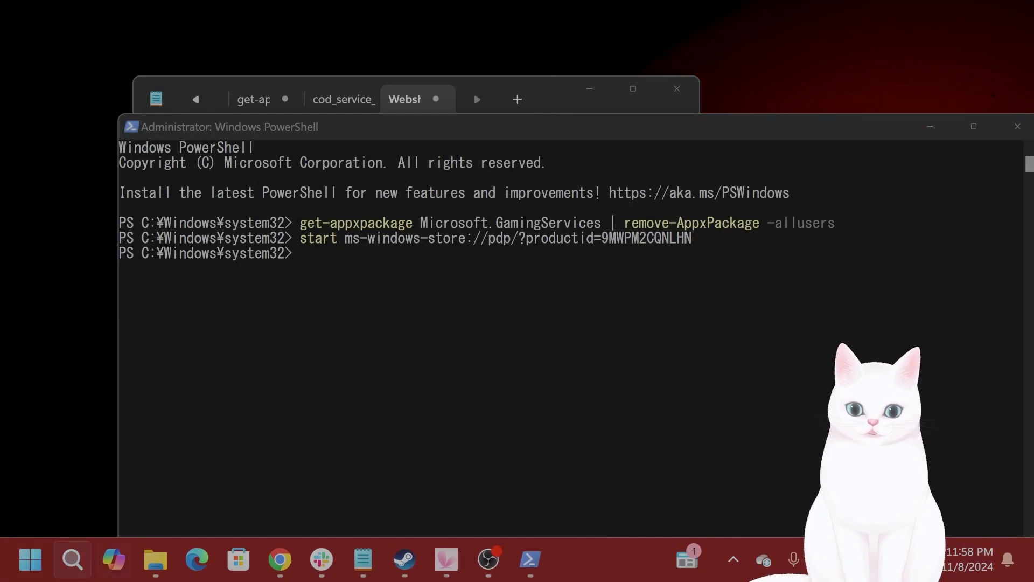
click(69, 571)
text(xbox)
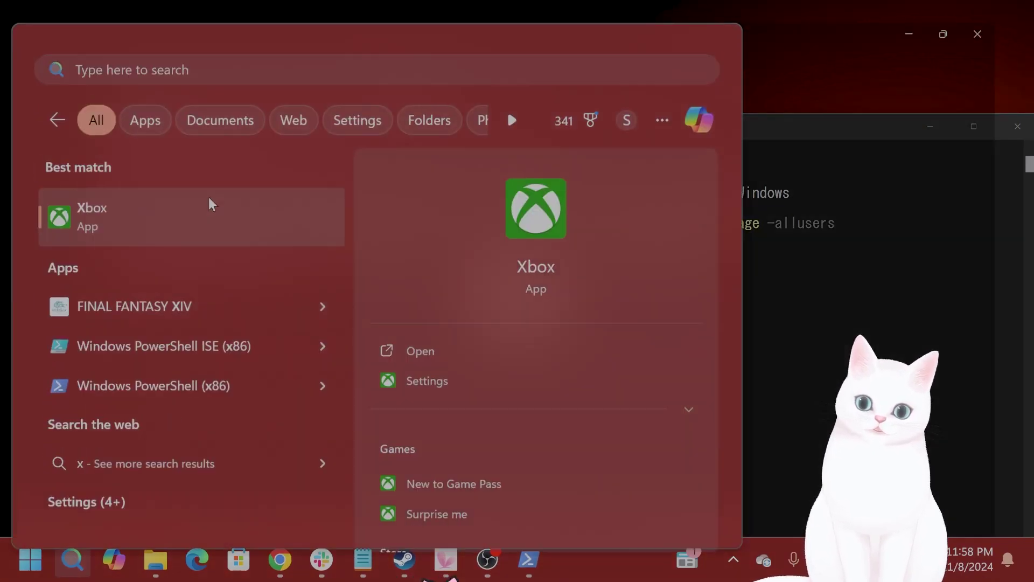
click(208, 203)
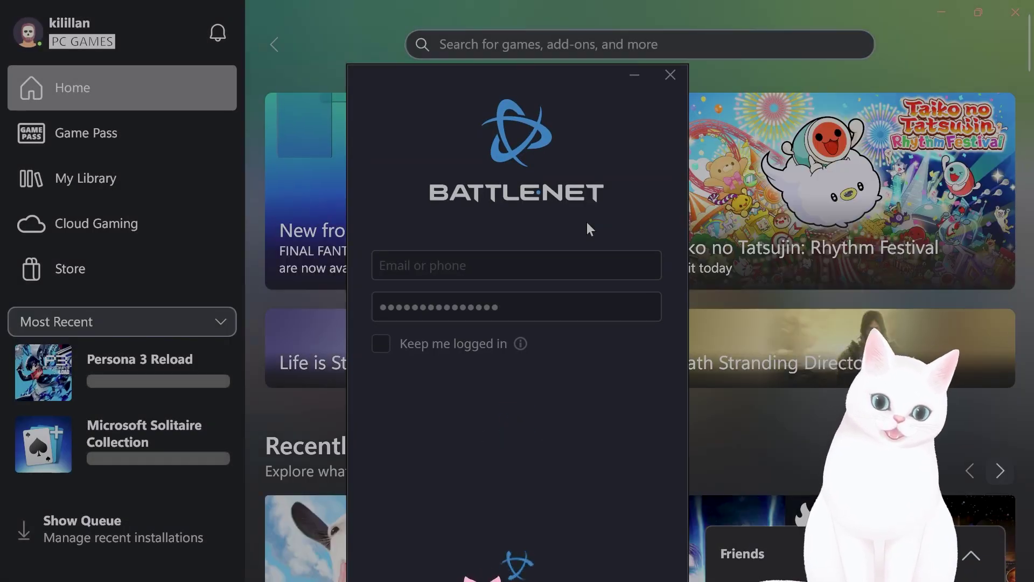
Show the Gaming Services Repair Tool in Xbox Support, close the support dialog and minimize the Xbox app
click(31, 43)
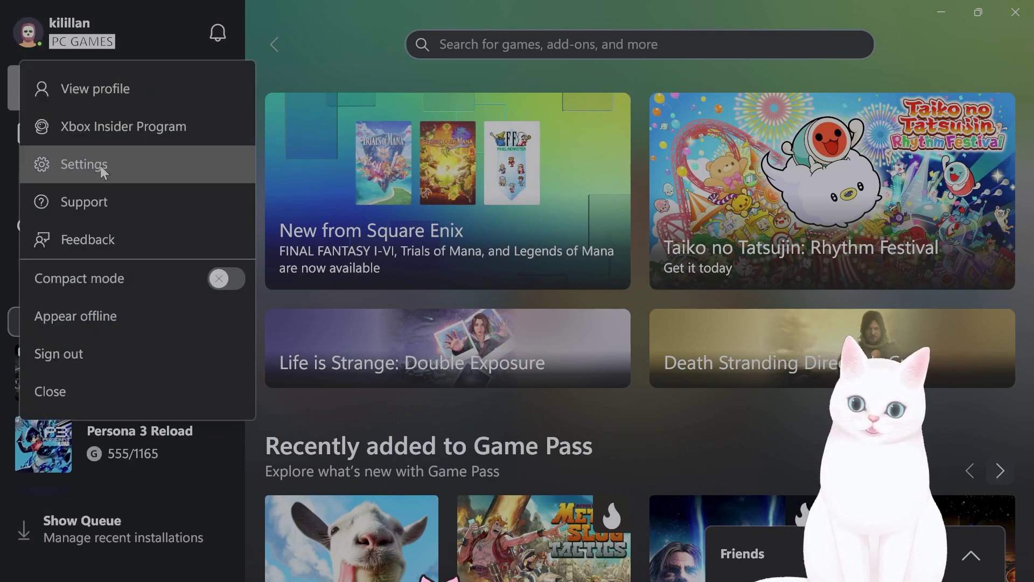
click(105, 199)
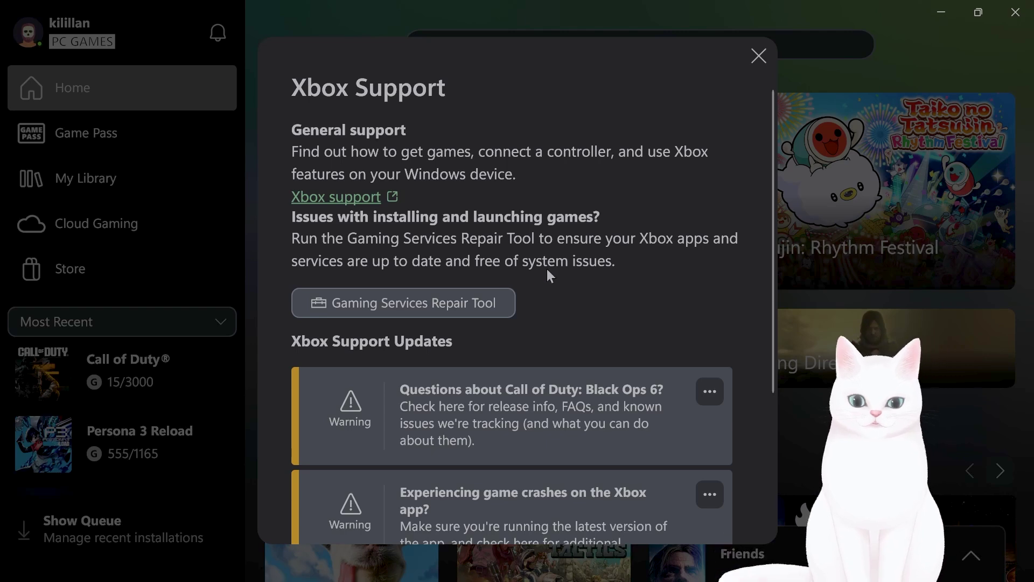
scroll(547, 272, down, 1)
scroll(536, 276, up, 1)
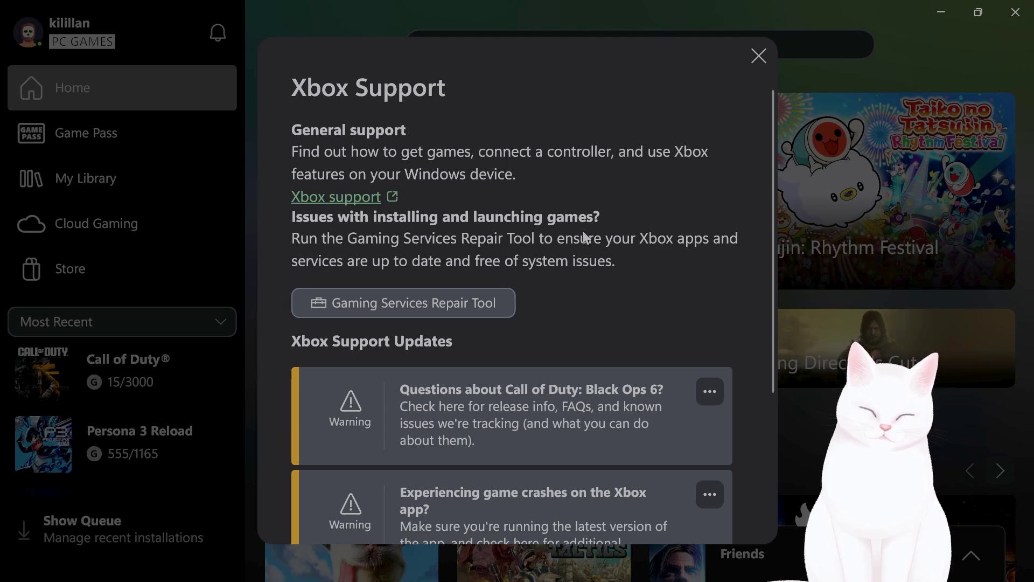
click(778, 62)
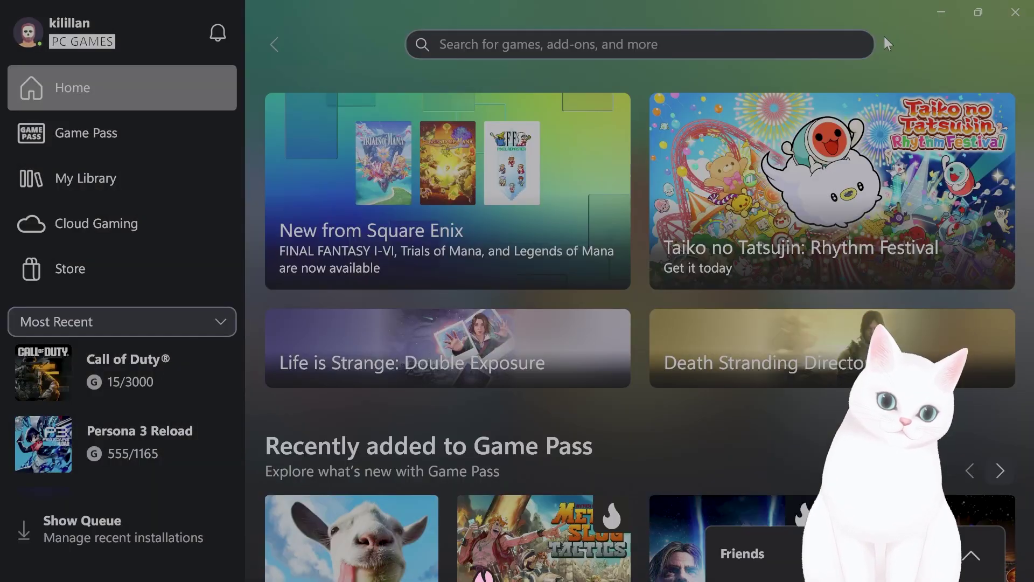
click(935, 15)
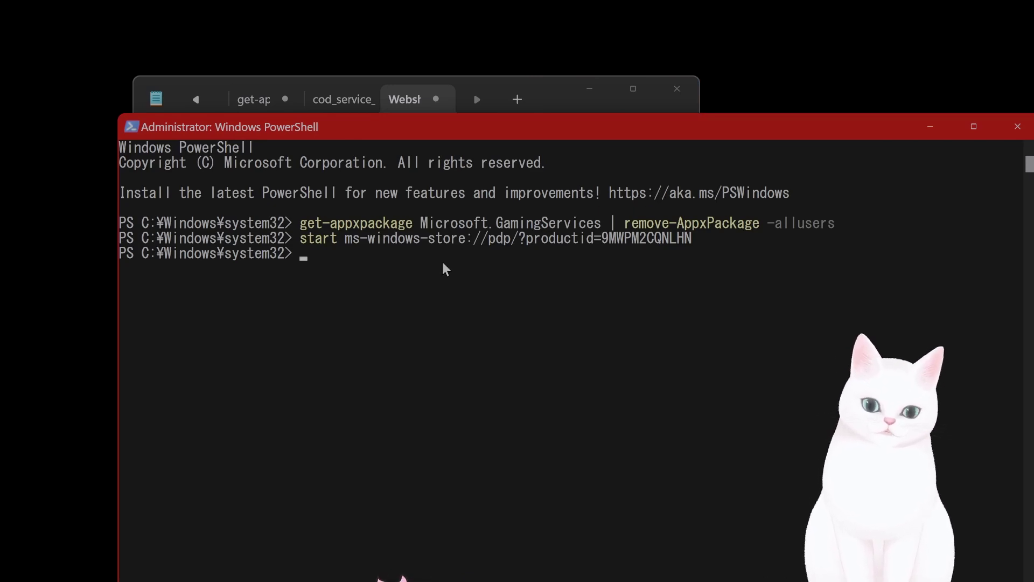
Close PowerShell, switch to File Explorer's Downloads folder and select cod_service_setupWIN10.bat
click(1015, 137)
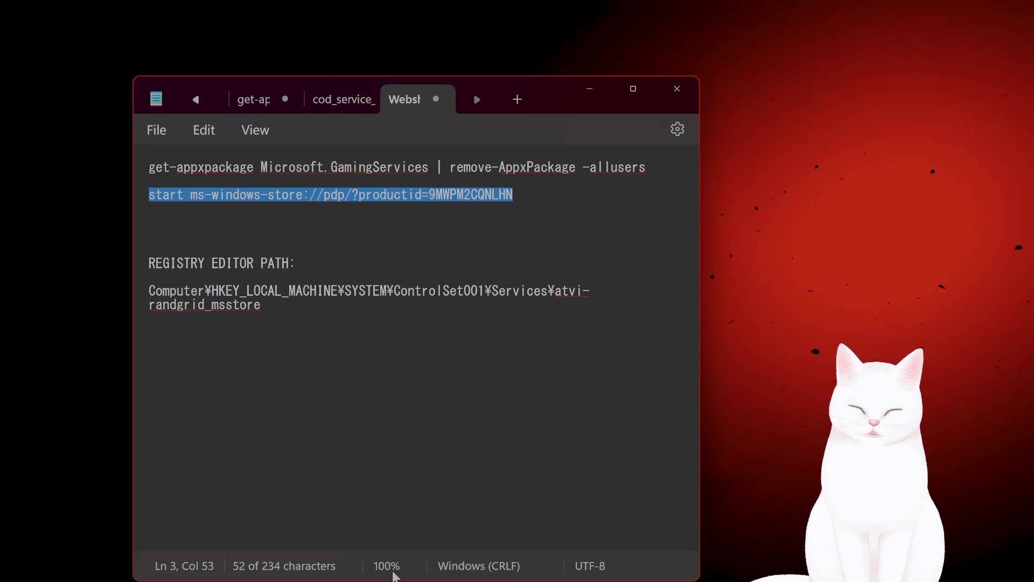
mouse_move(396, 579)
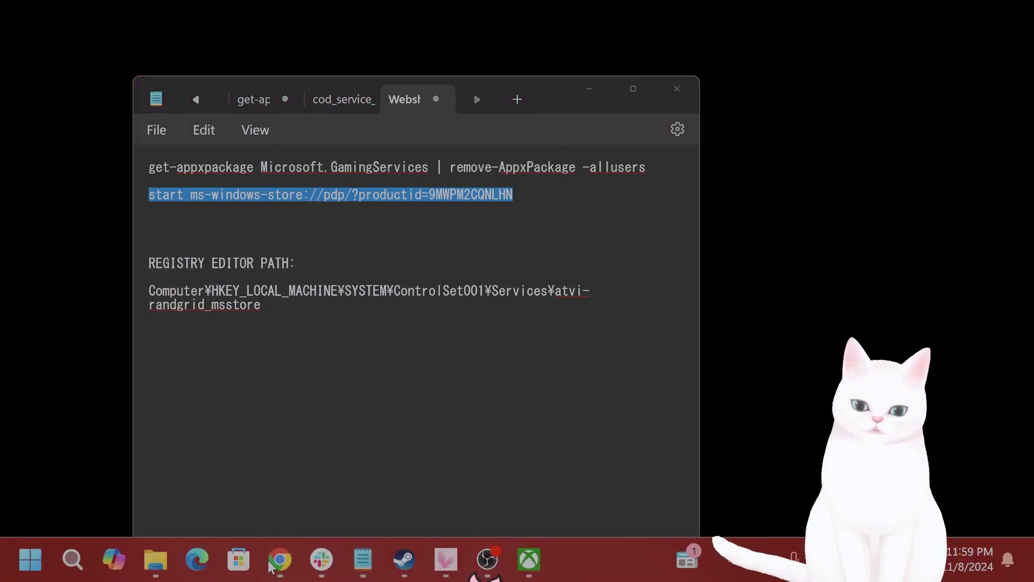
mouse_move(166, 562)
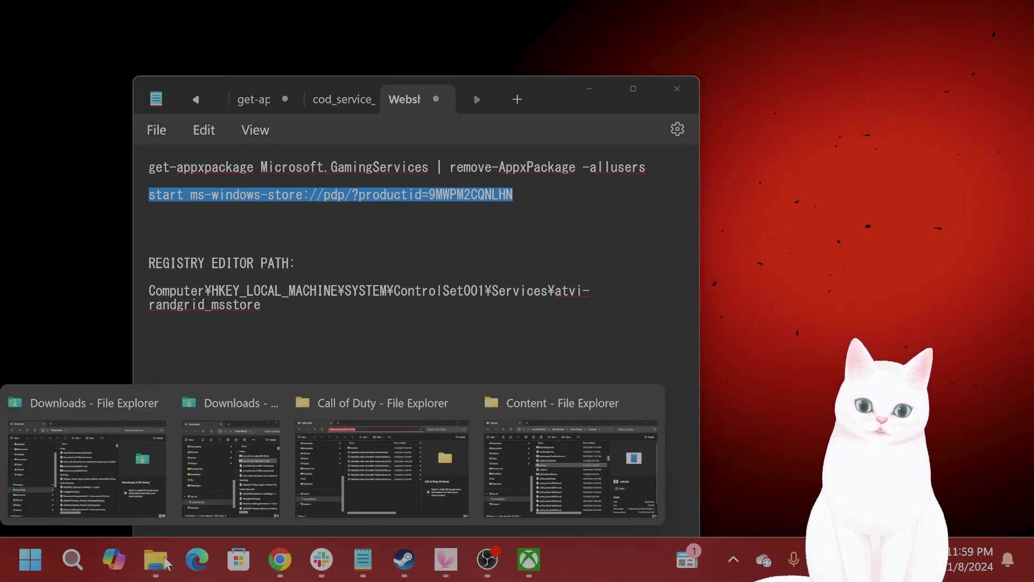
click(588, 485)
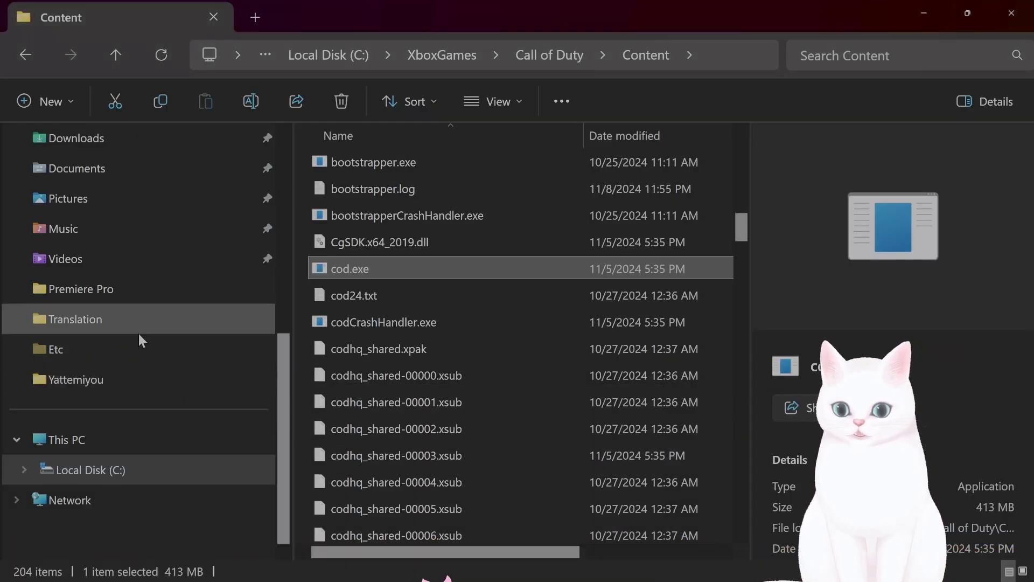
scroll(144, 331, up, 3)
click(125, 405)
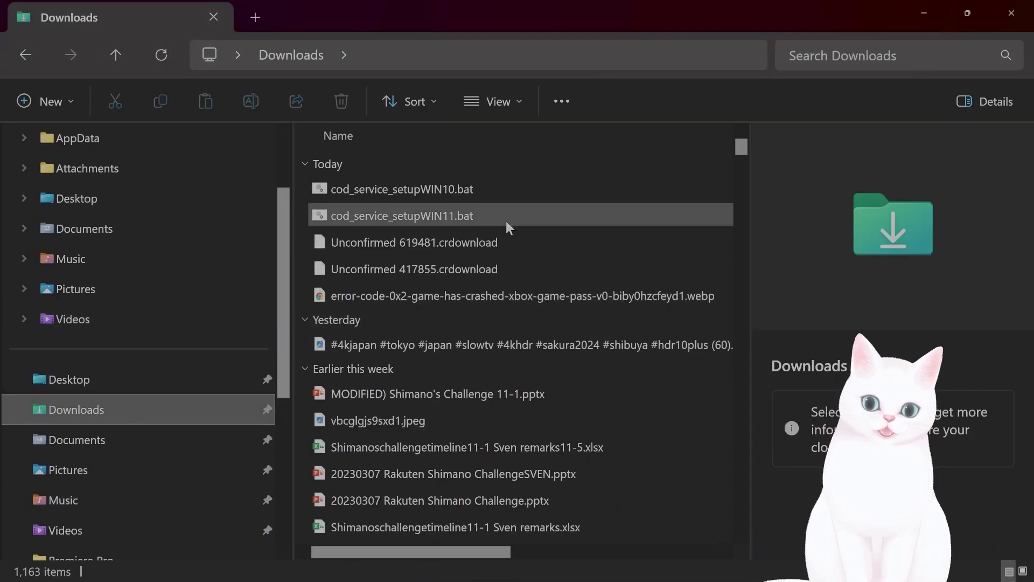
click(487, 193)
Restore the Downloads window to a smaller size, widen it, and select cod_service_setupWIN10.bat and cod_service_setupWIN11.bat
drag(588, 27, 526, 125)
drag(790, 274, 957, 275)
drag(527, 136, 503, 111)
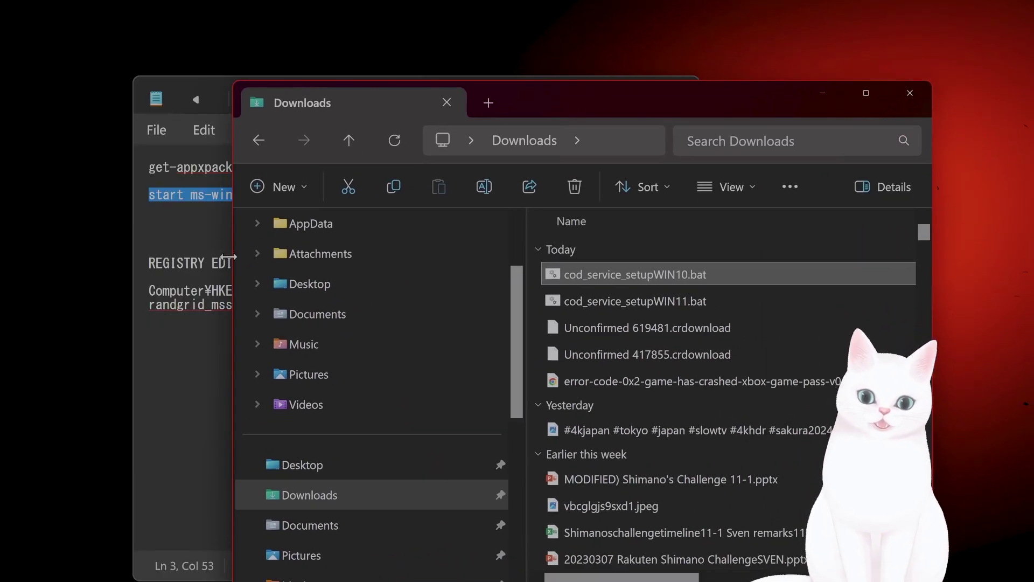
drag(234, 265, 111, 267)
key(alt+shift+p)
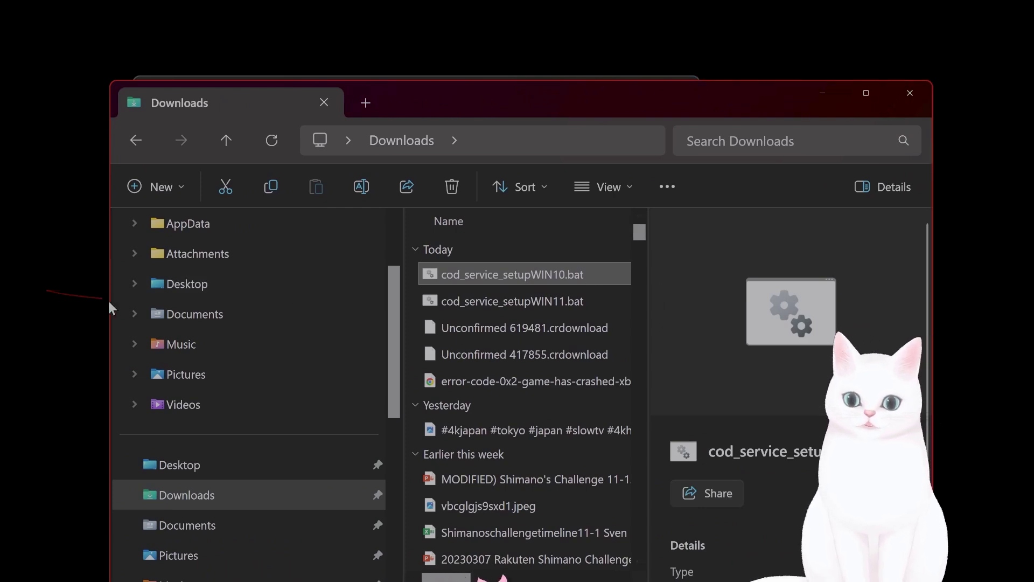
drag(107, 302, 22, 301)
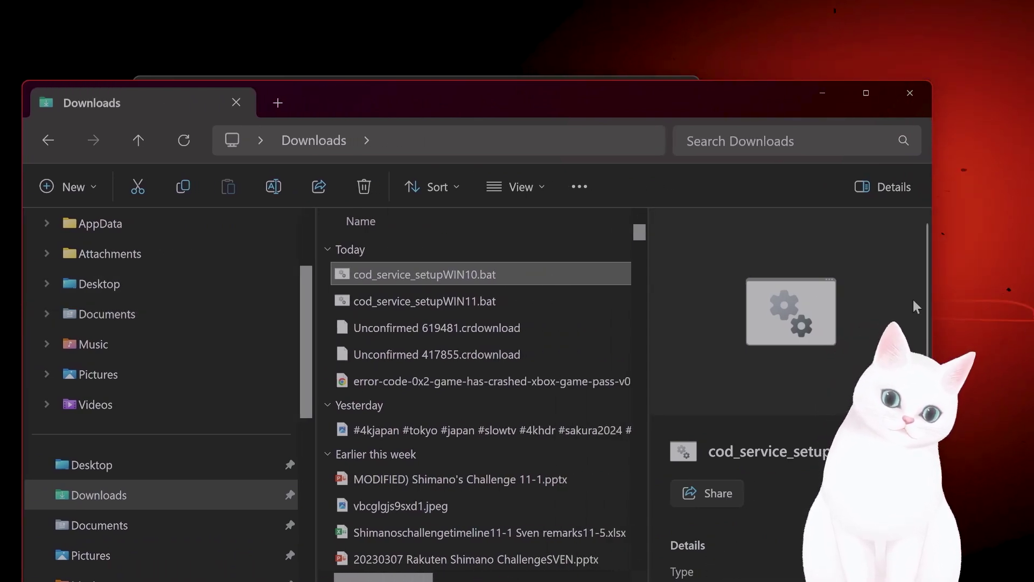
drag(934, 310, 1002, 310)
shift+click(663, 304)
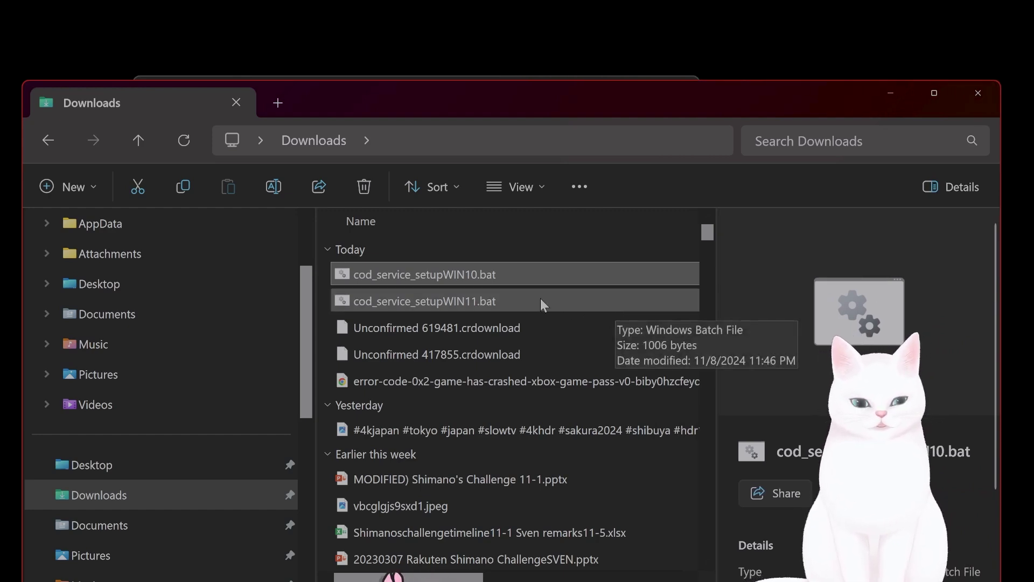
click(530, 280)
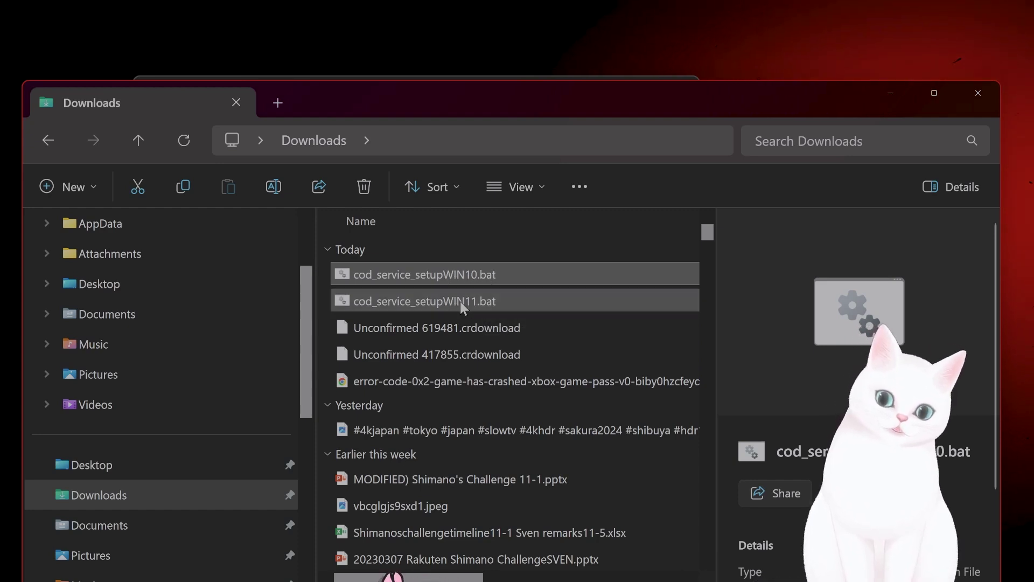
Run cod_service_setupWIN11.bat as administrator, allowing it past the SmartScreen block, and move its command window higher
click(462, 302)
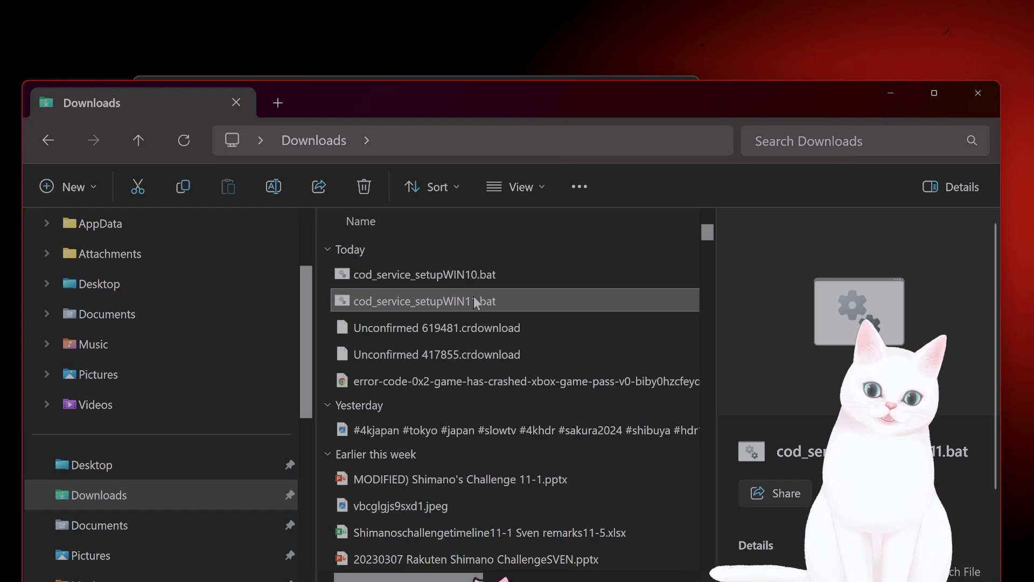
right_click(475, 298)
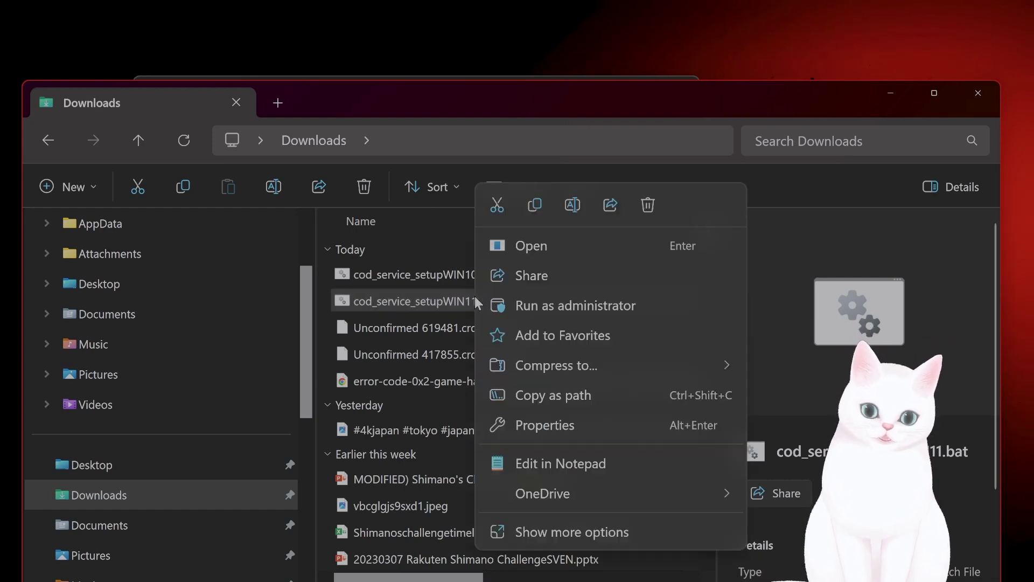
click(536, 305)
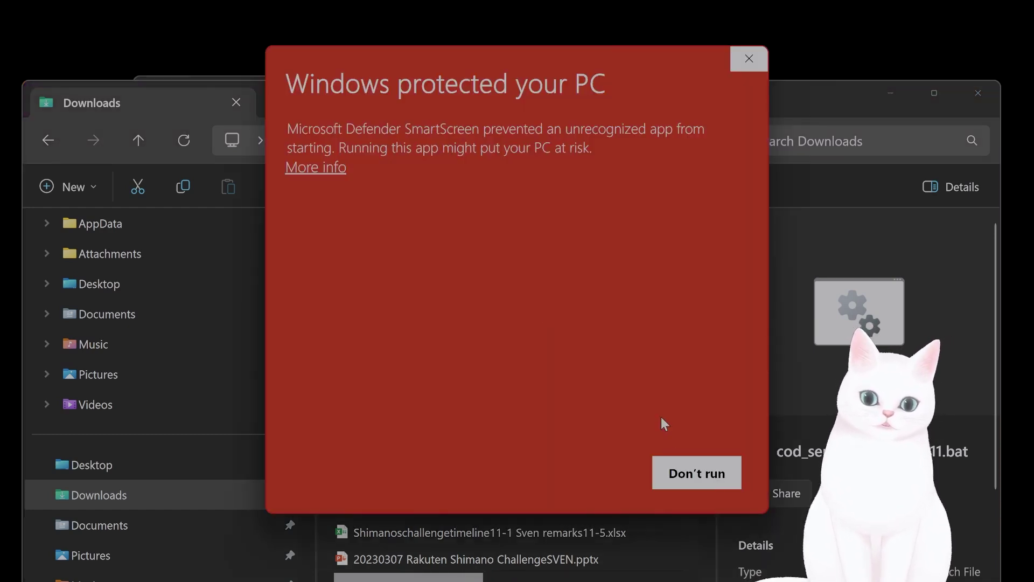
click(316, 171)
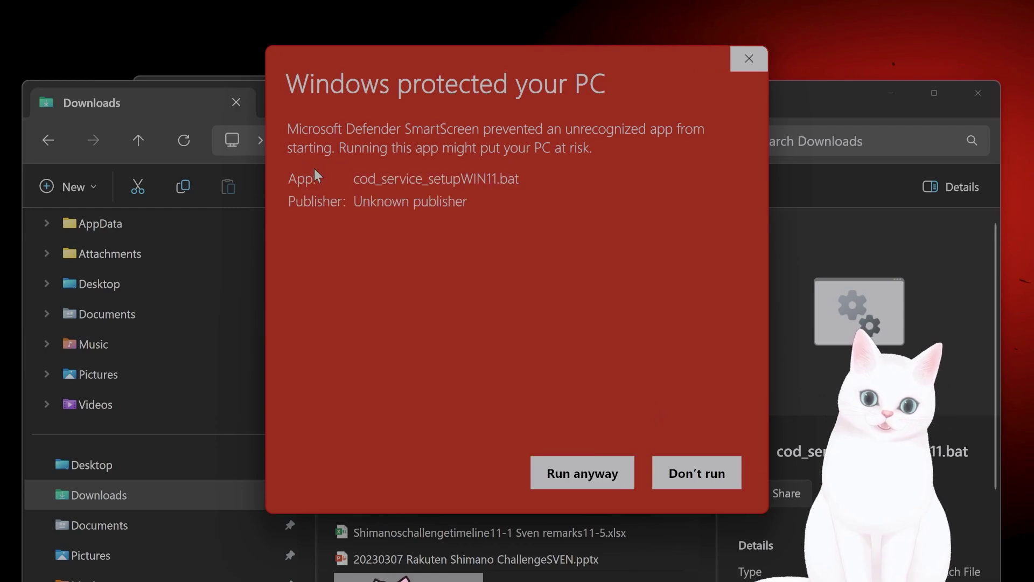
click(572, 473)
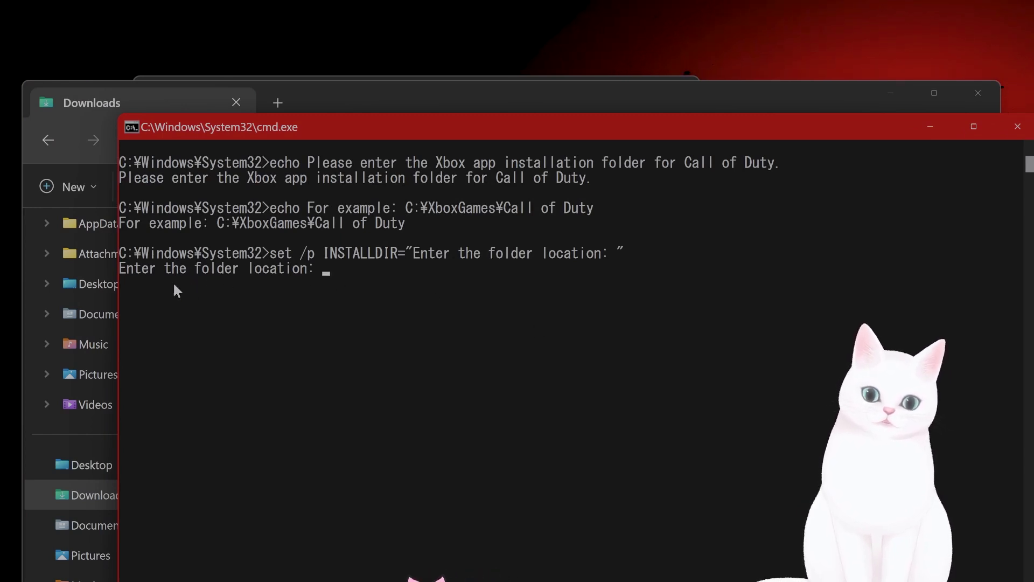
drag(490, 124, 492, 72)
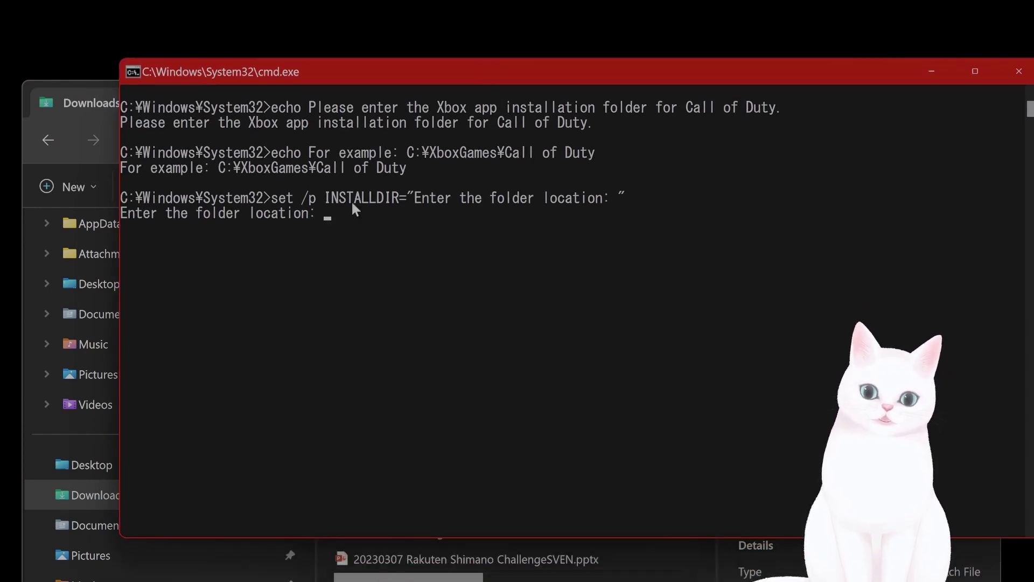
Switch to the Xbox app and browse to Call of Duty's installation folder from the game's file management options
click(529, 560)
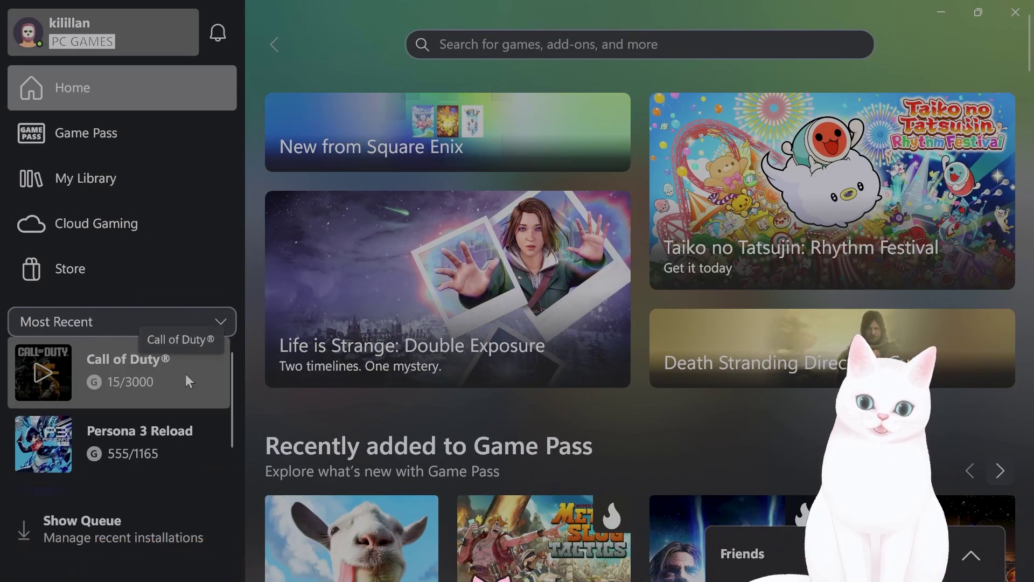
click(187, 381)
right_click(172, 382)
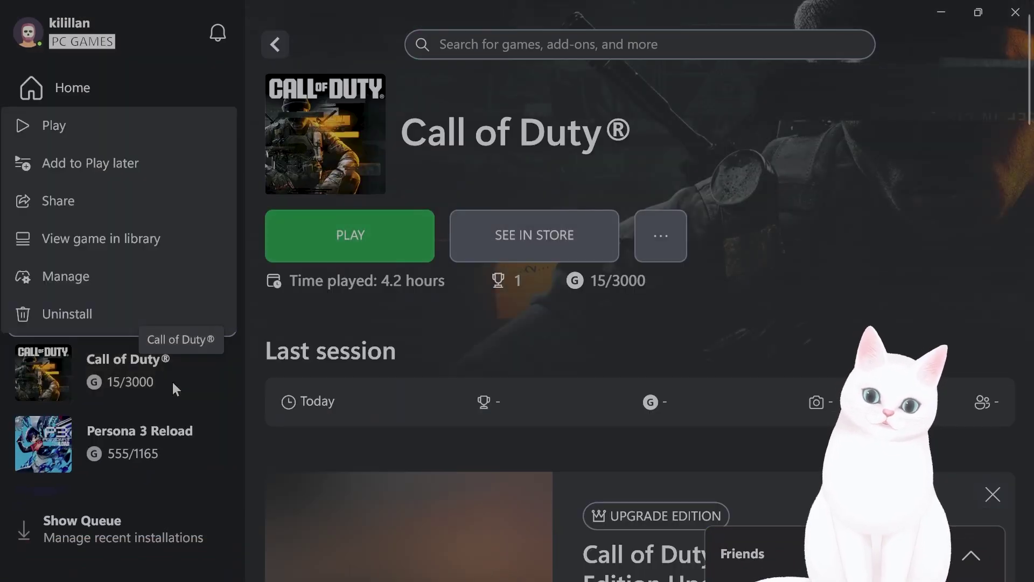
click(145, 280)
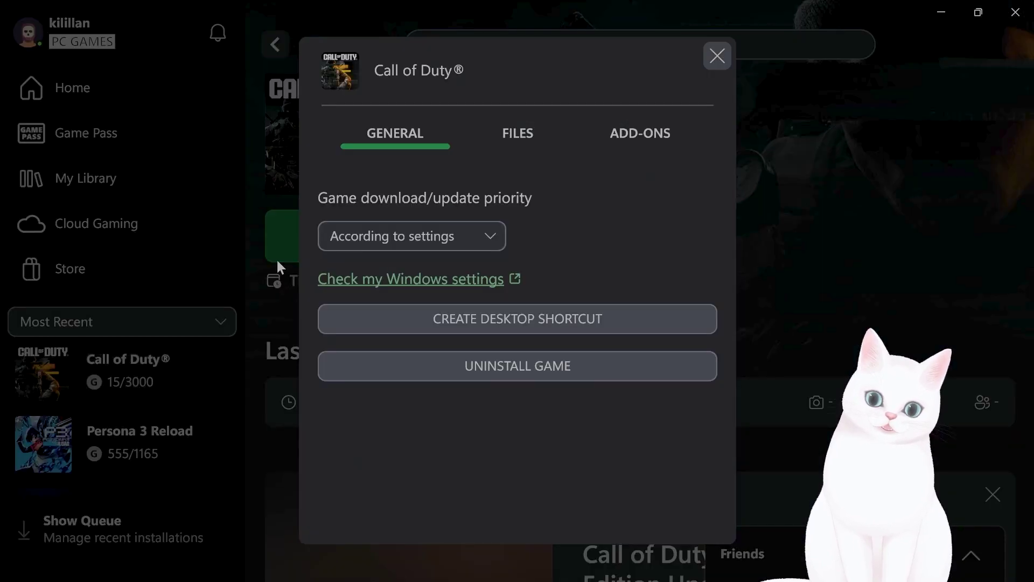
click(531, 128)
click(582, 269)
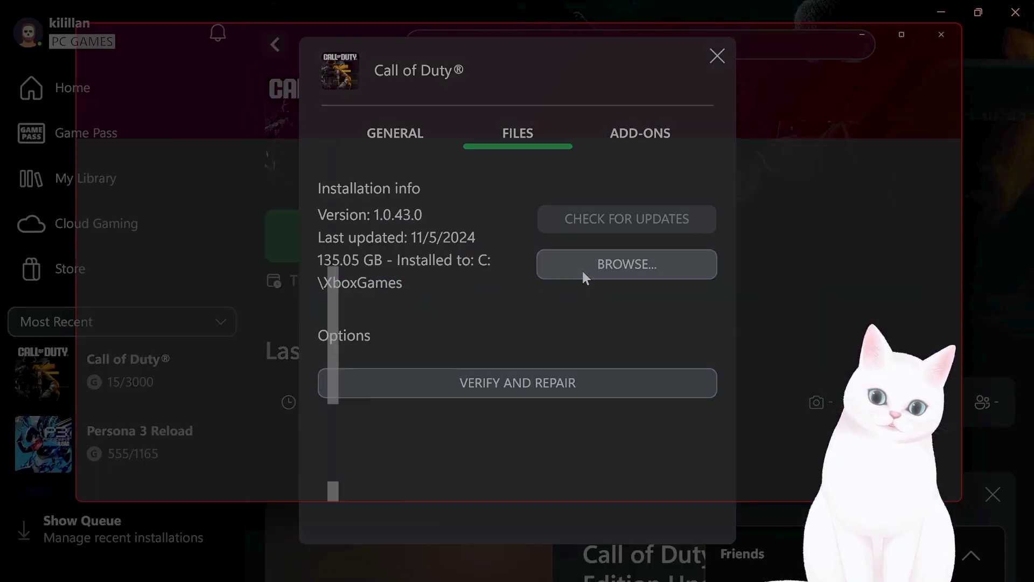
Open the Content folder inside Call of Duty and copy its full path
double_click(468, 203)
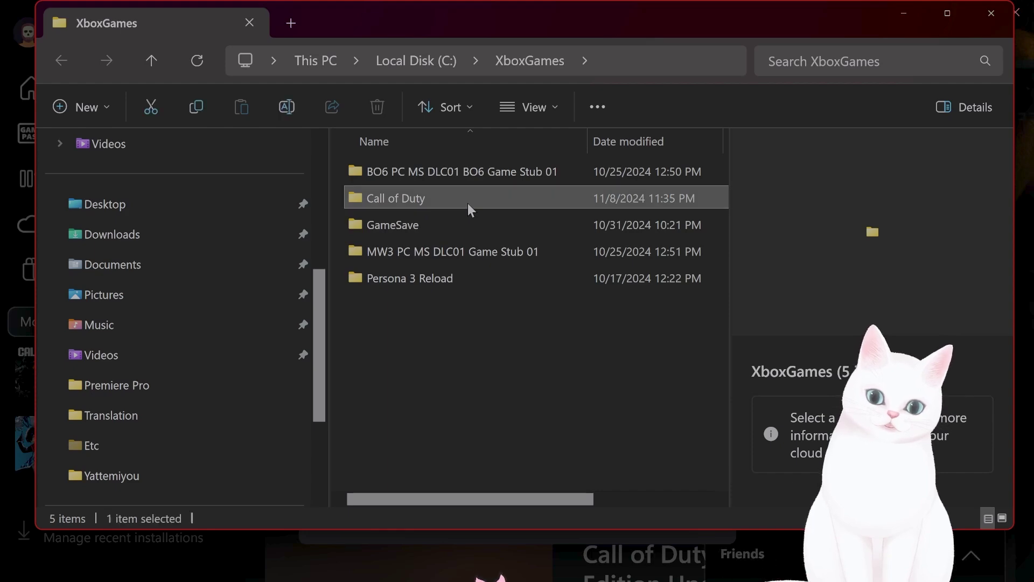
double_click(461, 178)
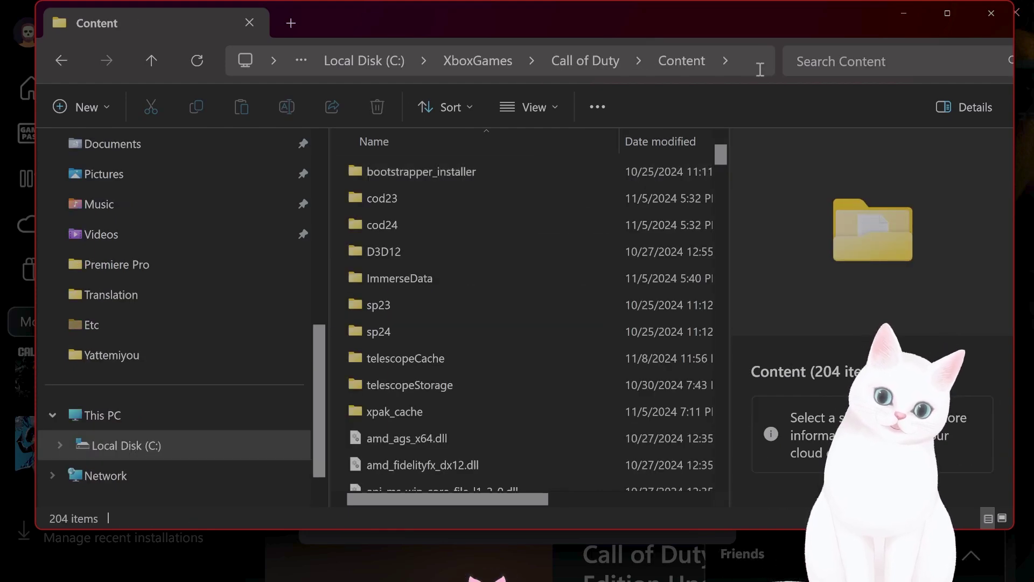
click(744, 61)
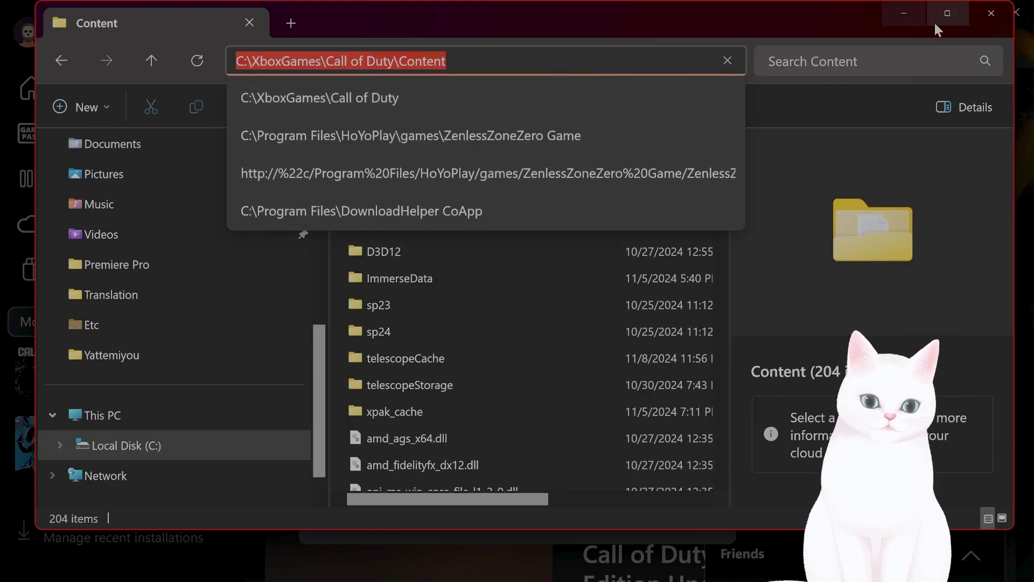
Return to the batch script's command window and submit C:\XboxGames\Call of Duty\Content as the folder location
click(919, 13)
click(711, 58)
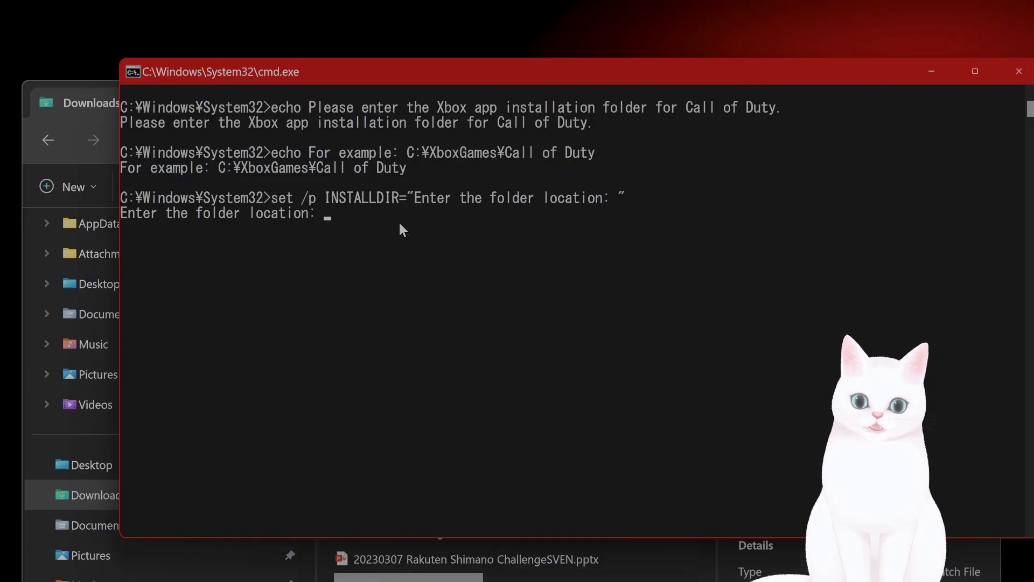
text(C:¥XboxGames¥Call of Duty¥Content)
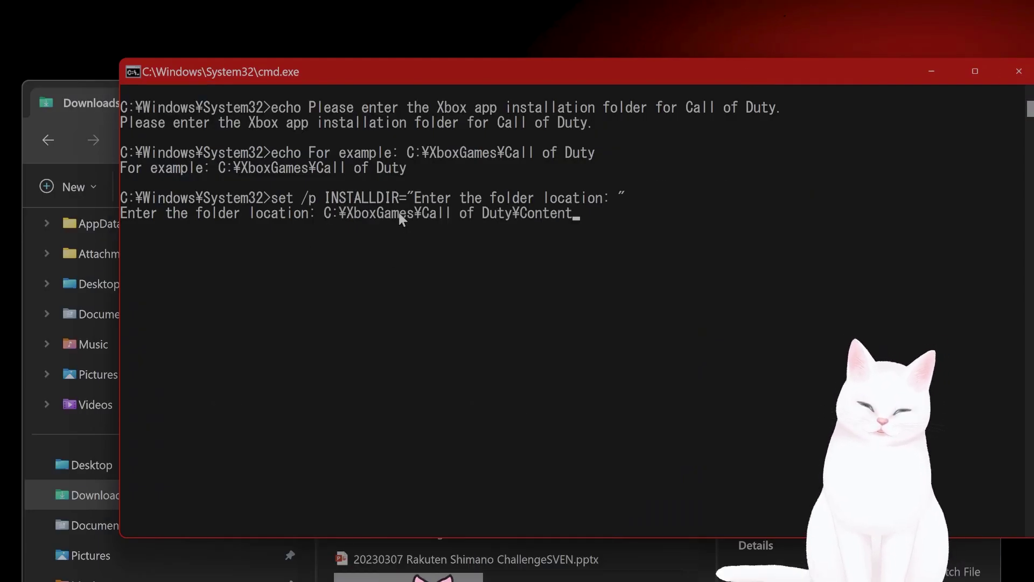
key(Return)
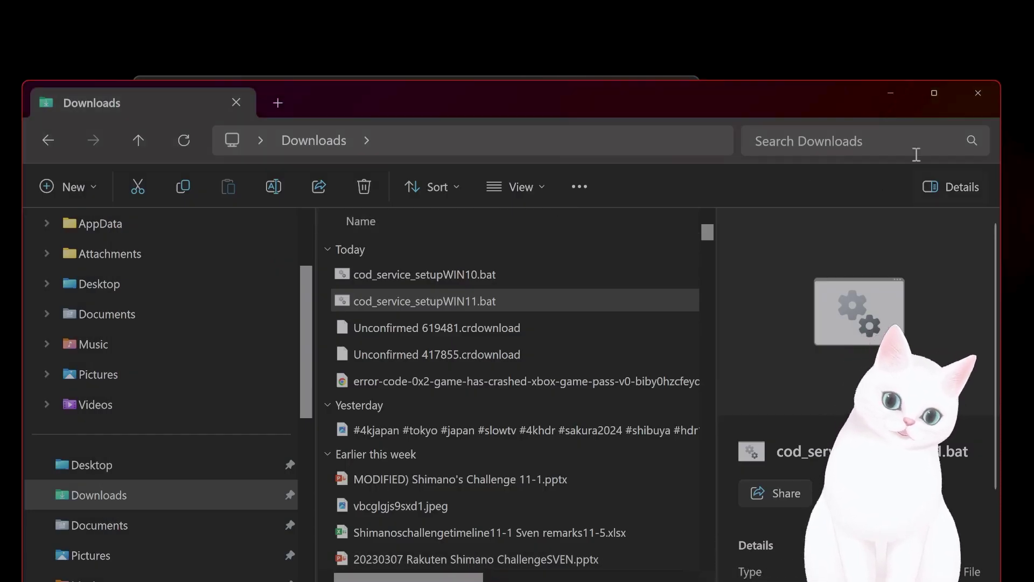
Minimize the Downloads window and launch the Xbox app through Windows search
click(891, 93)
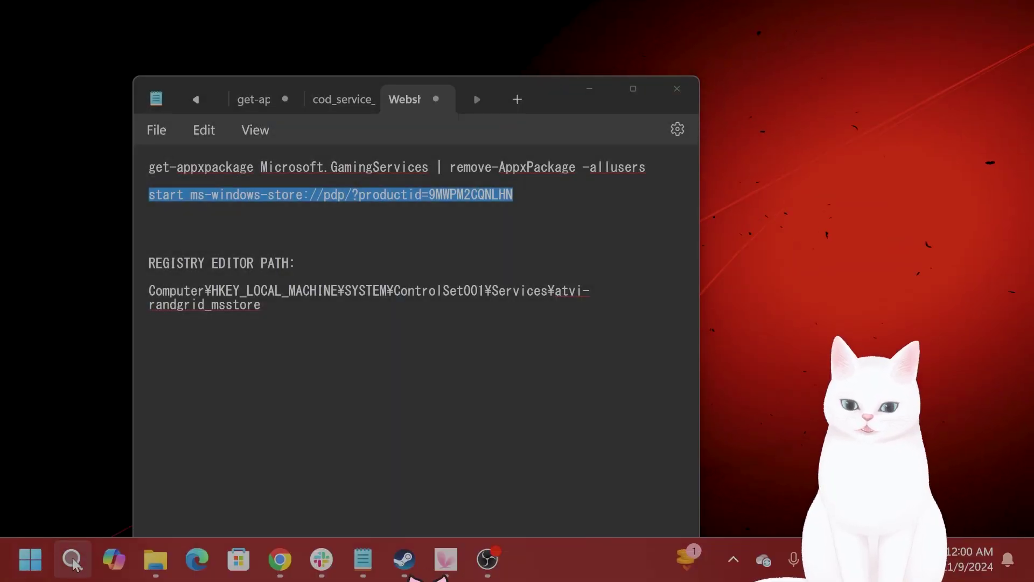
click(71, 560)
text(x)
click(178, 185)
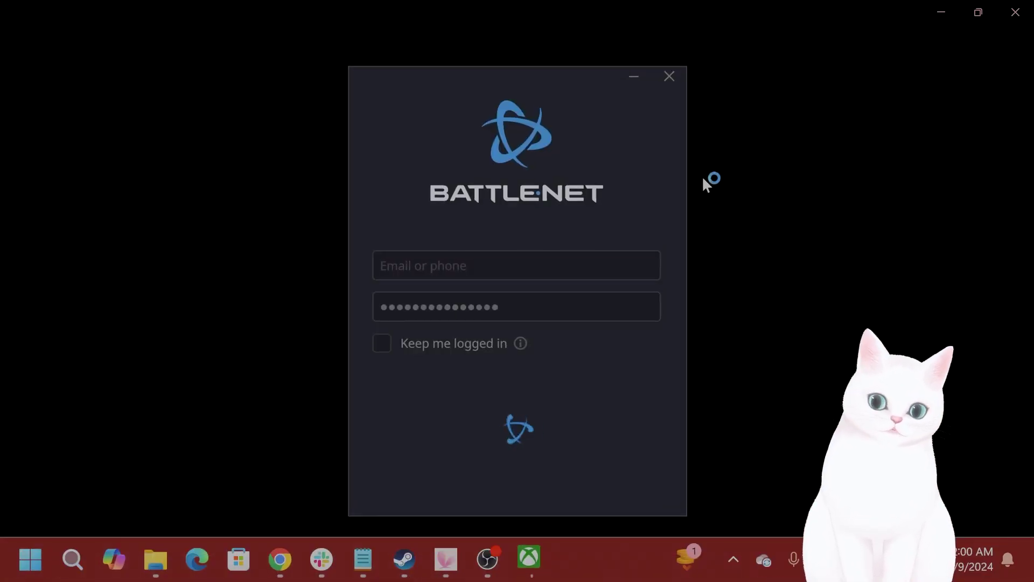